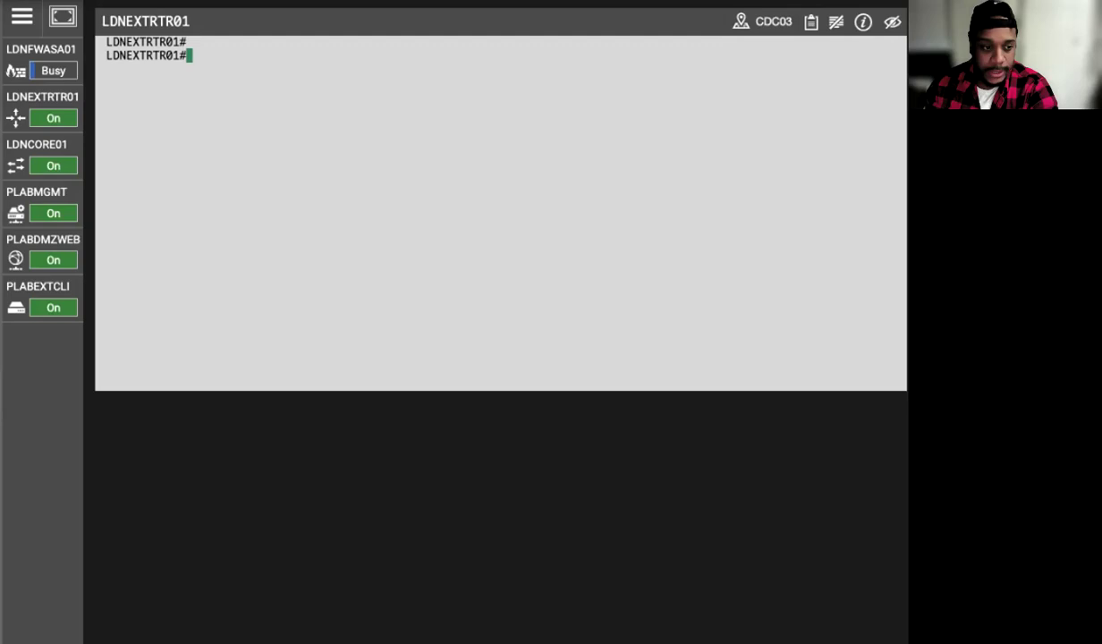
Launch the Cisco ASDM-IDM Launcher on the PLABMGMT management machine.
left_click(36, 190)
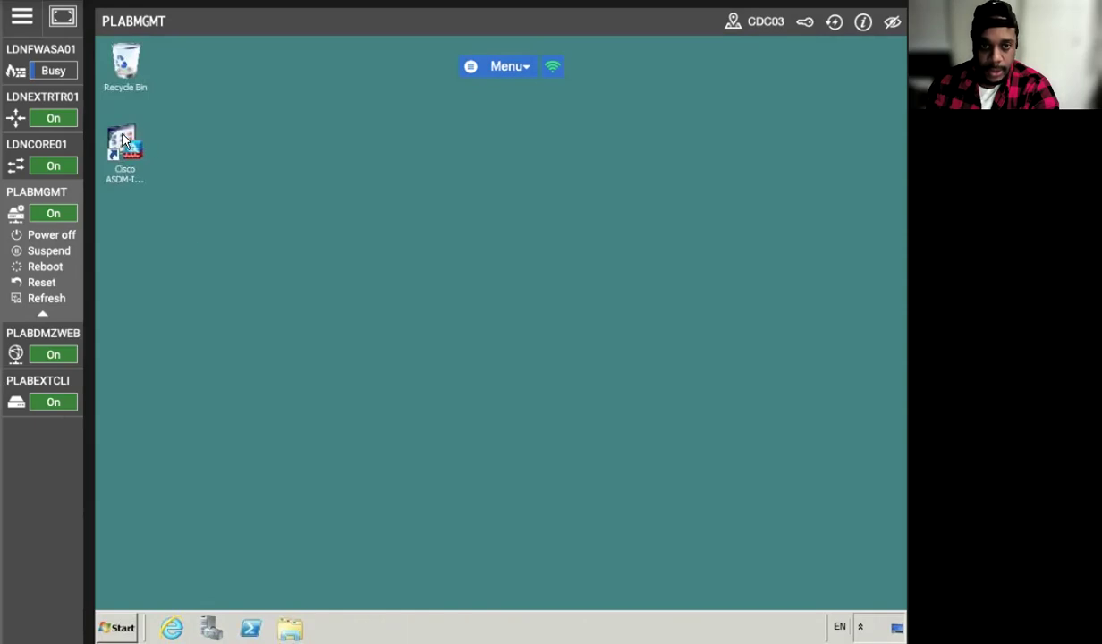
left_click(125, 143)
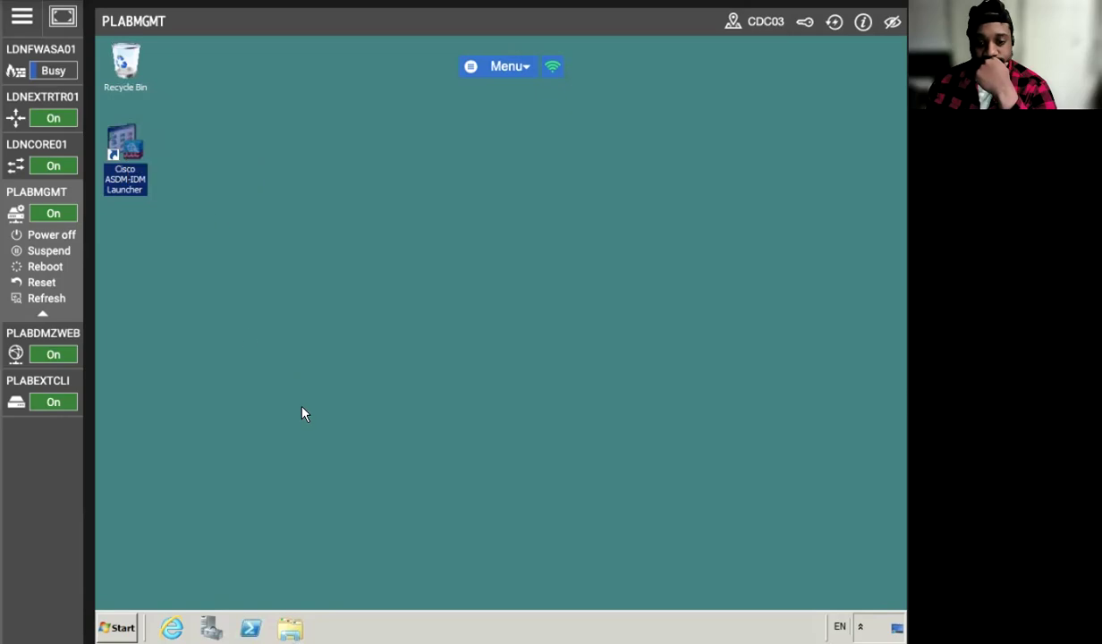
double_click(122, 139)
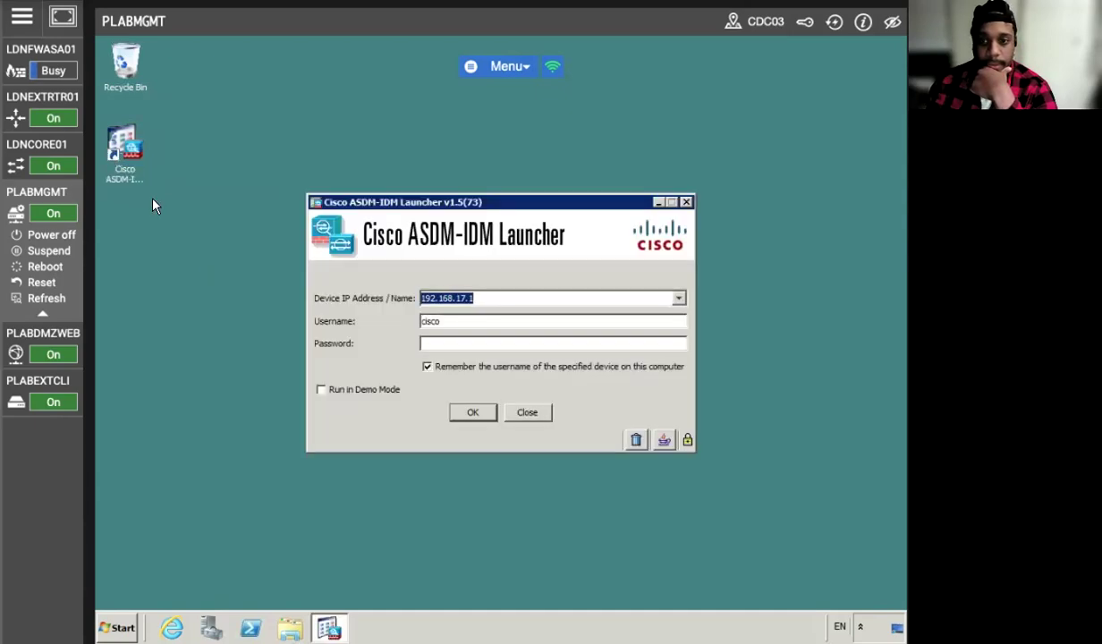
Sign in to the ASA at 192.168.17.1 with the password, always trusting its certificate.
left_click(442, 344)
type("cisco")
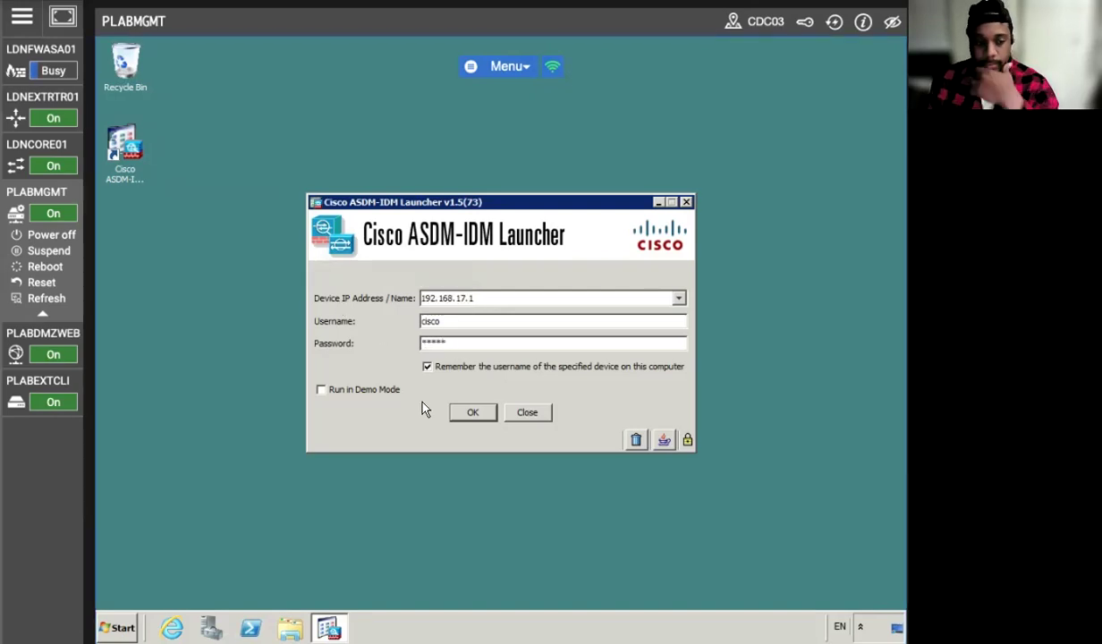
left_click(458, 410)
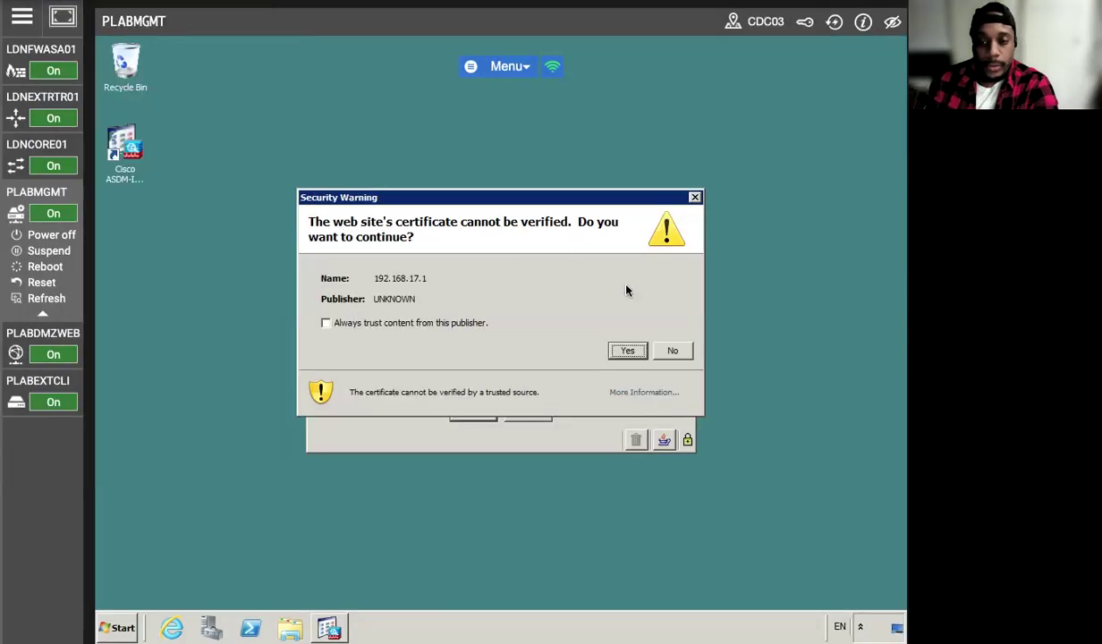
left_click(325, 324)
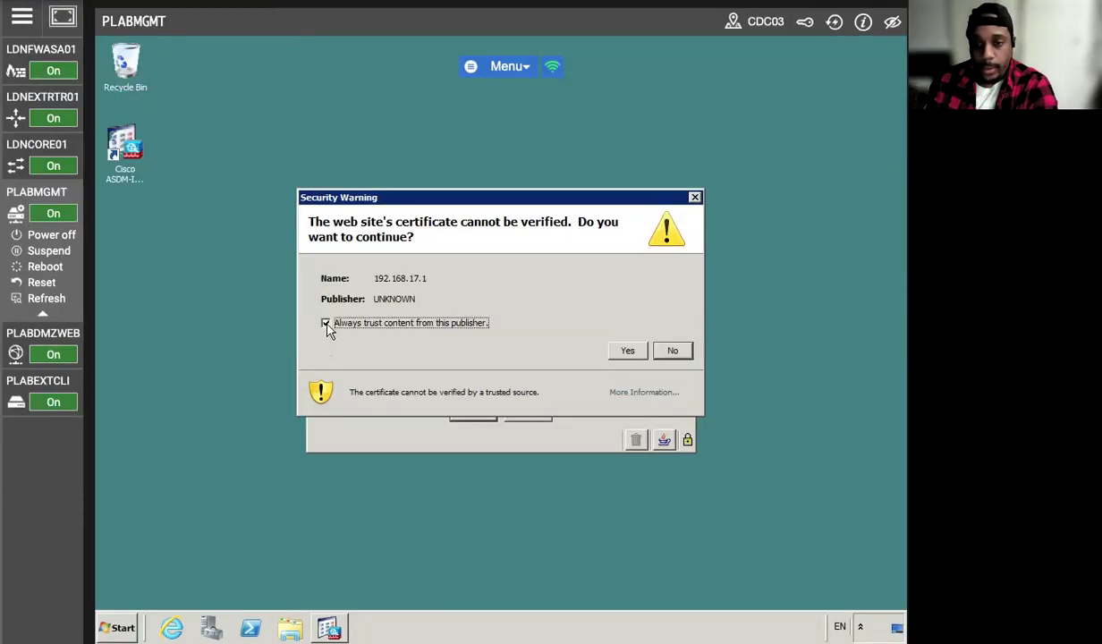
left_click(626, 351)
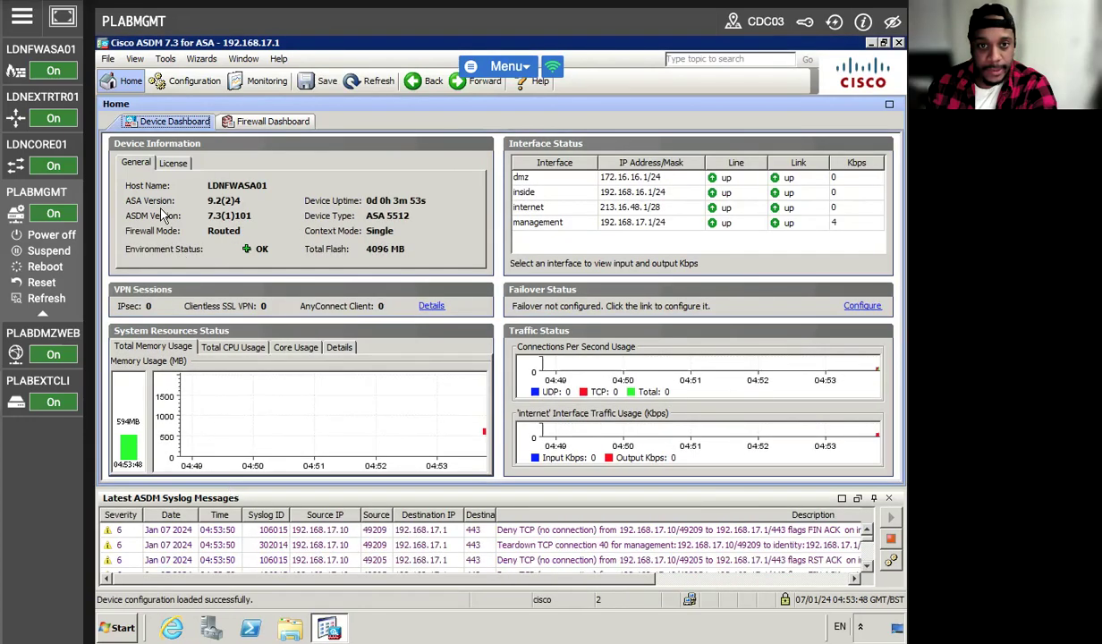
Start the Clientless SSL VPN Wizard from the Remote Access VPN configuration.
left_click(172, 89)
left_click(136, 501)
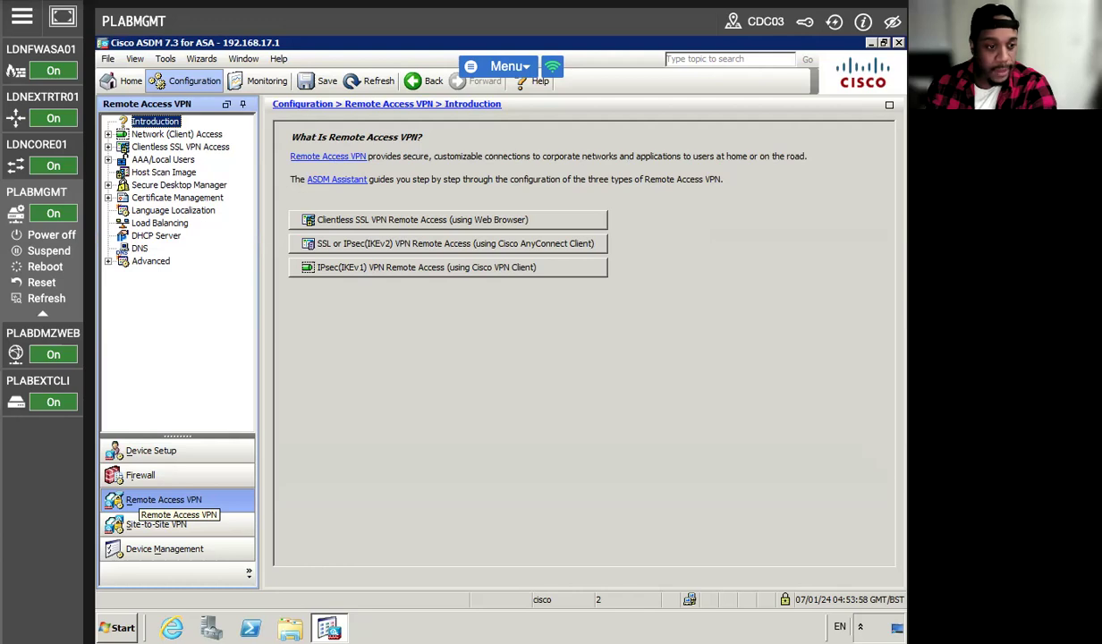
left_click(202, 61)
mouse_move(286, 93)
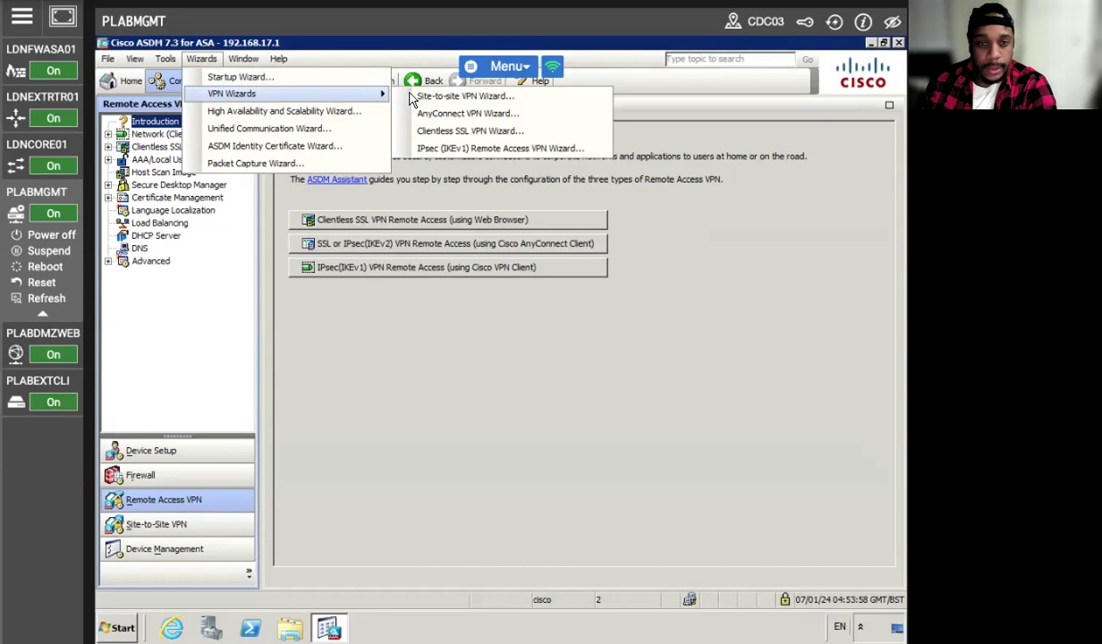
left_click(432, 132)
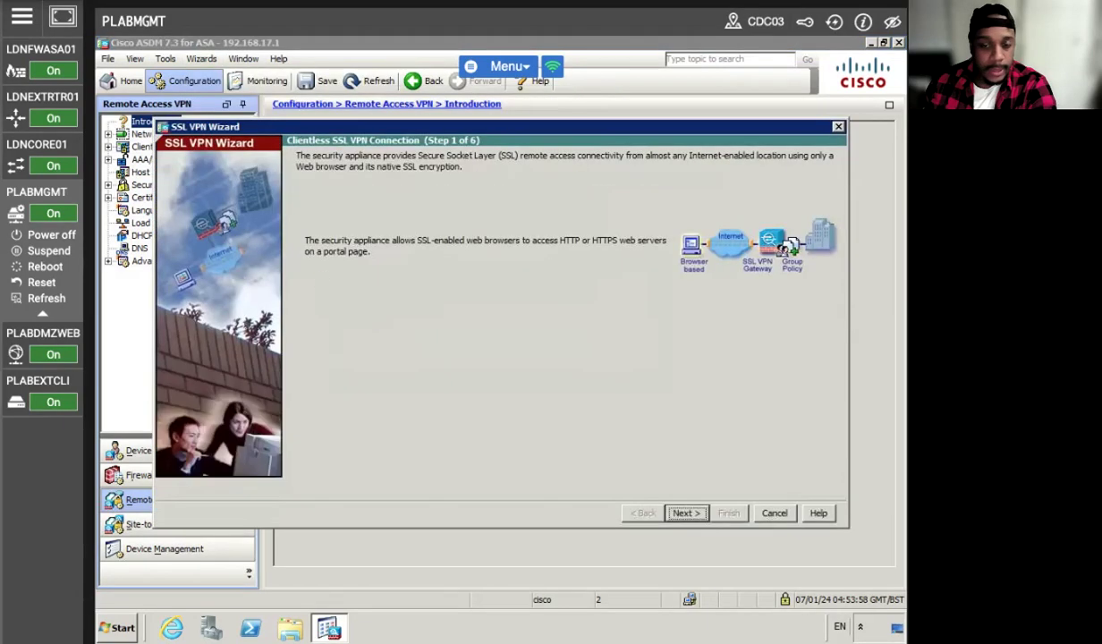
Name the connection profile CLIENTLESS on the internet interface and continue to user authentication.
left_click(685, 513)
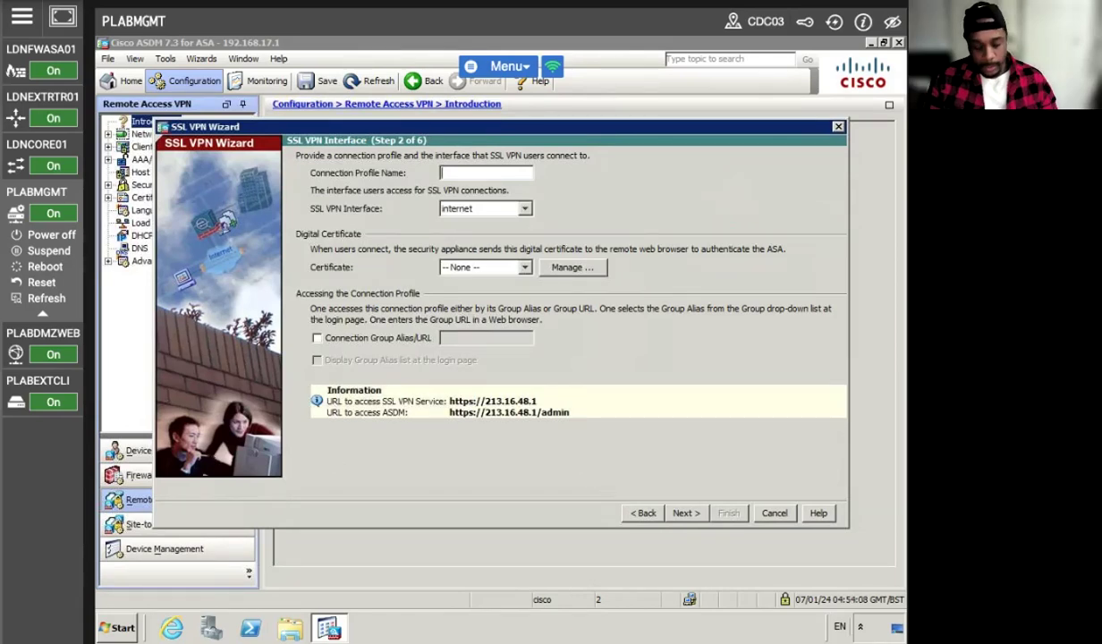
type("CLIENTLESS")
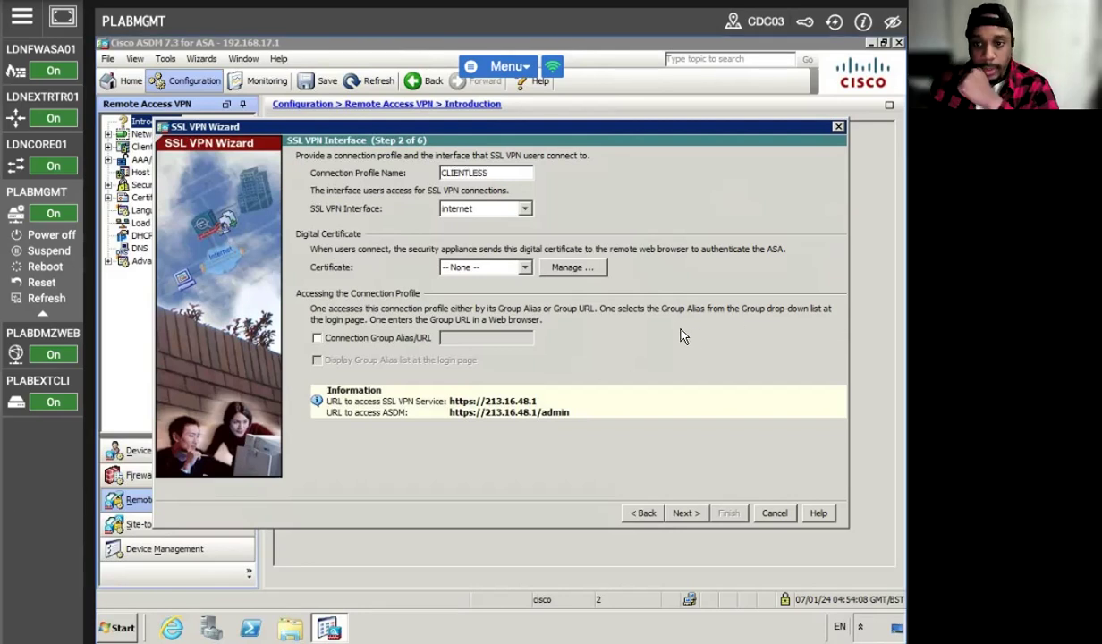
left_click(524, 208)
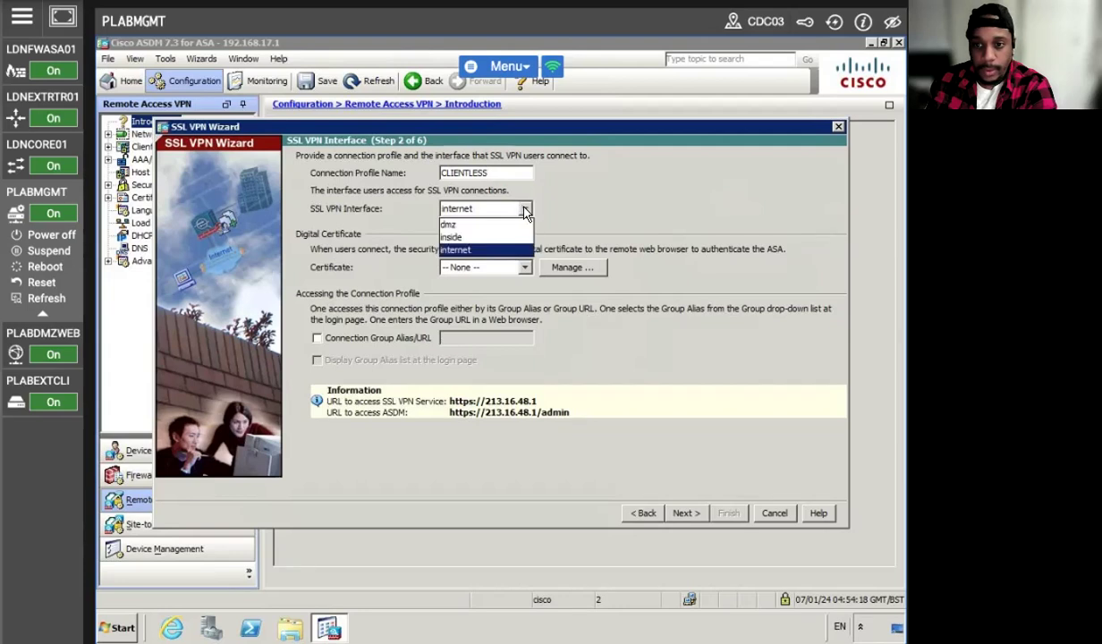
left_click(573, 205)
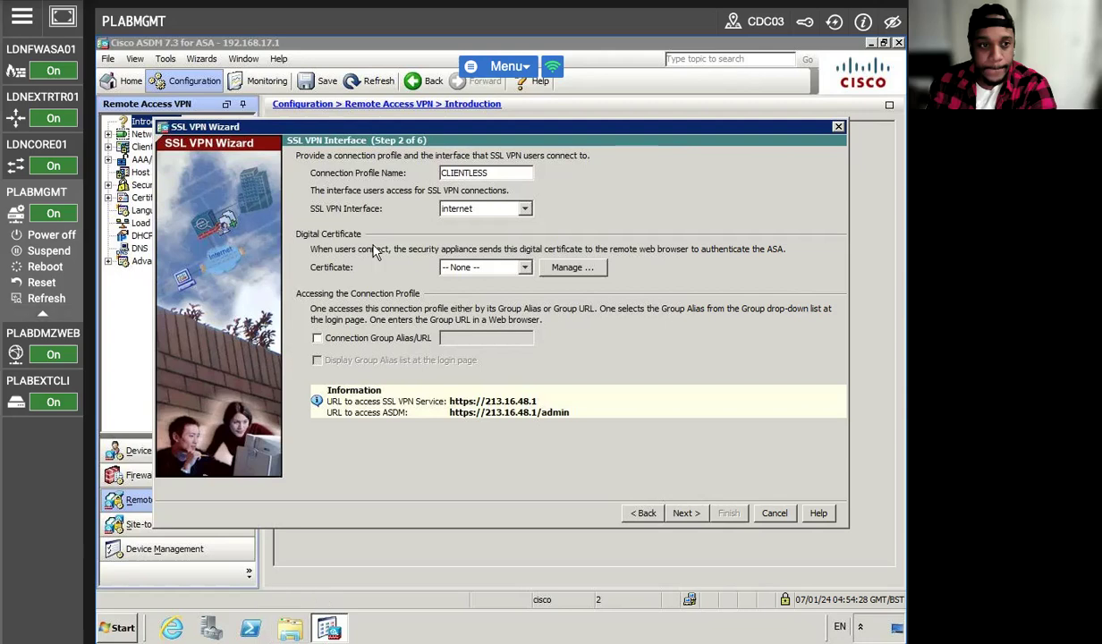
left_click(685, 512)
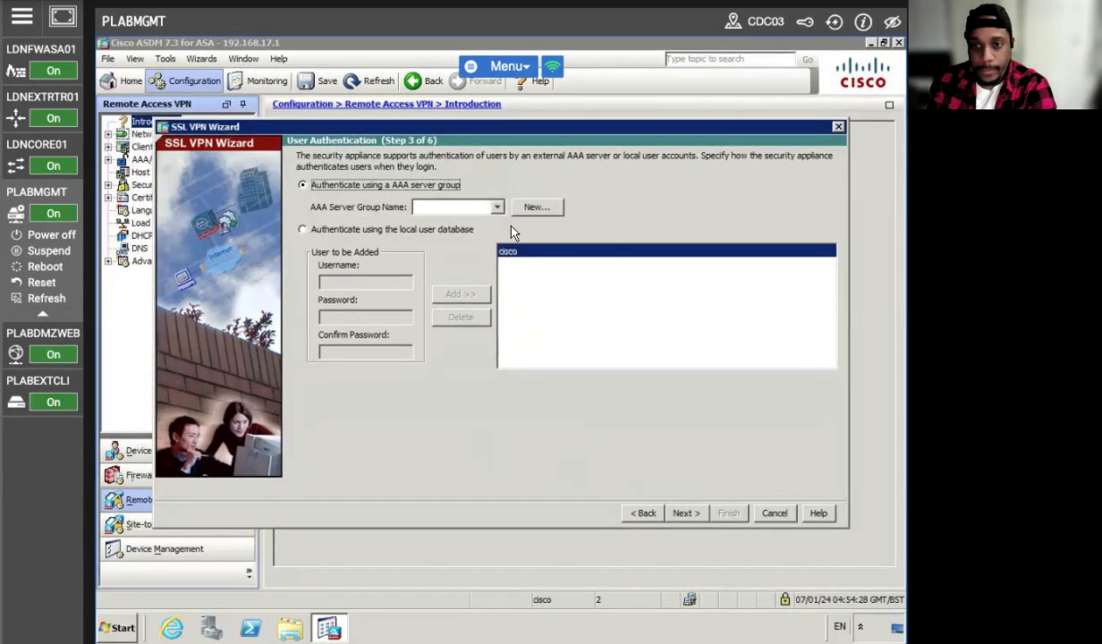
Authenticate with the local user database and add a new local user with a password.
left_click(302, 229)
left_click(345, 280)
type("FRED")
key("BackSpace")
key("BackSpace")
key("BackSpace")
key("BackSpace")
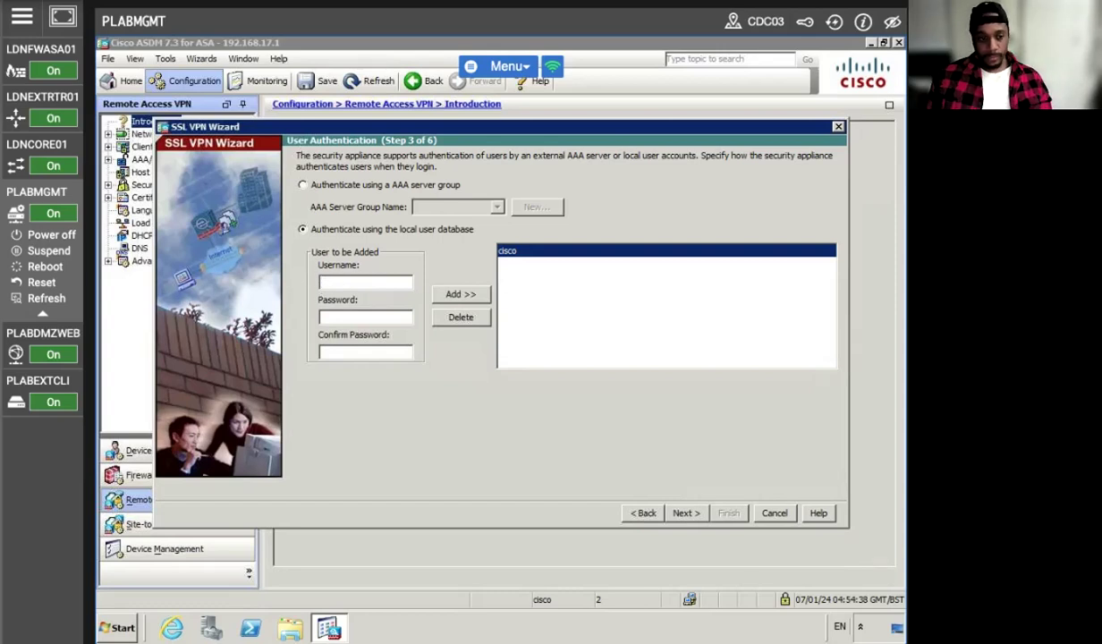
type("fred")
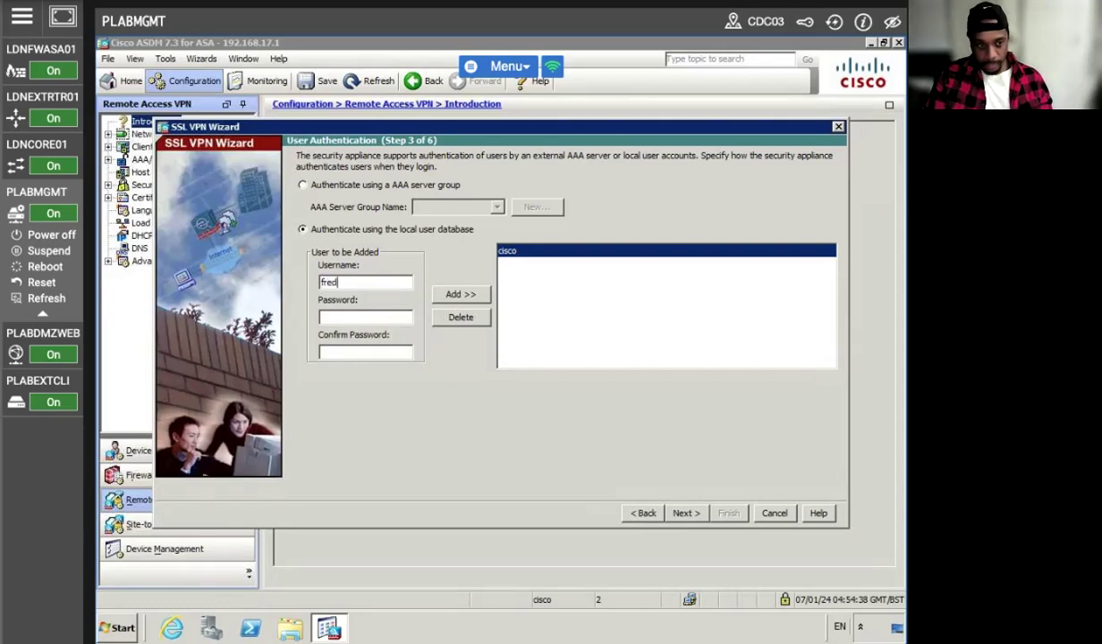
key("Tab")
type("********")
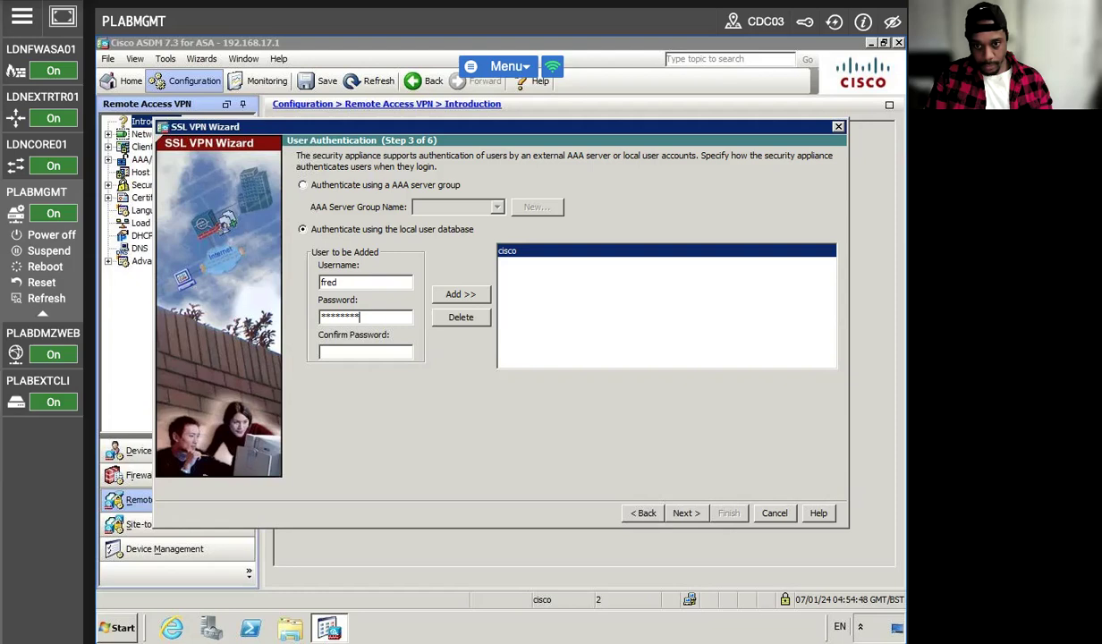
type("********")
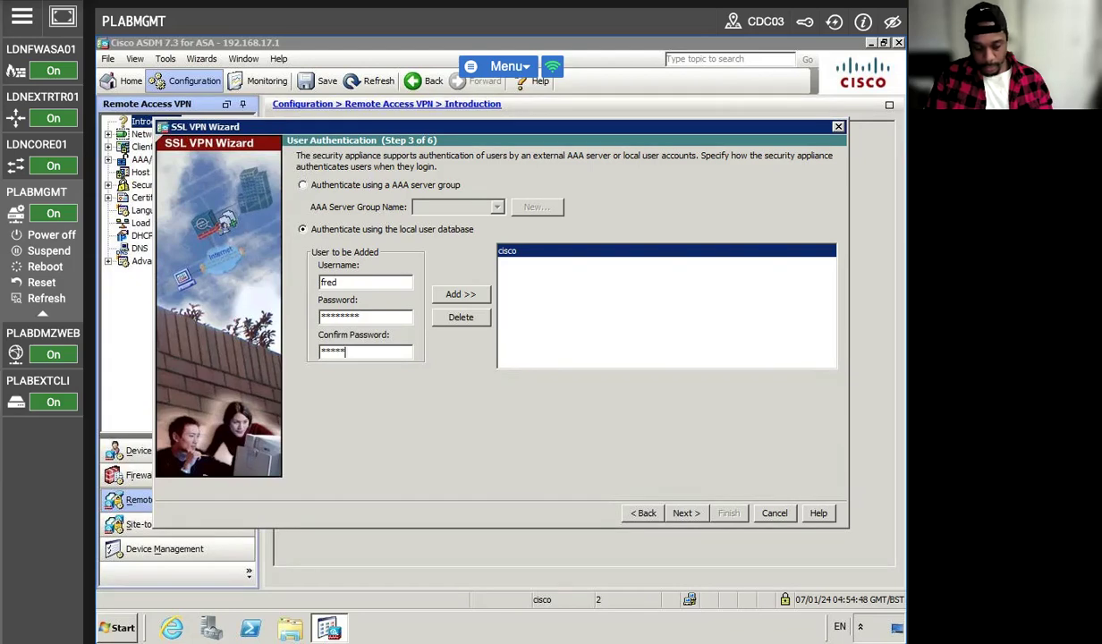
left_click(463, 295)
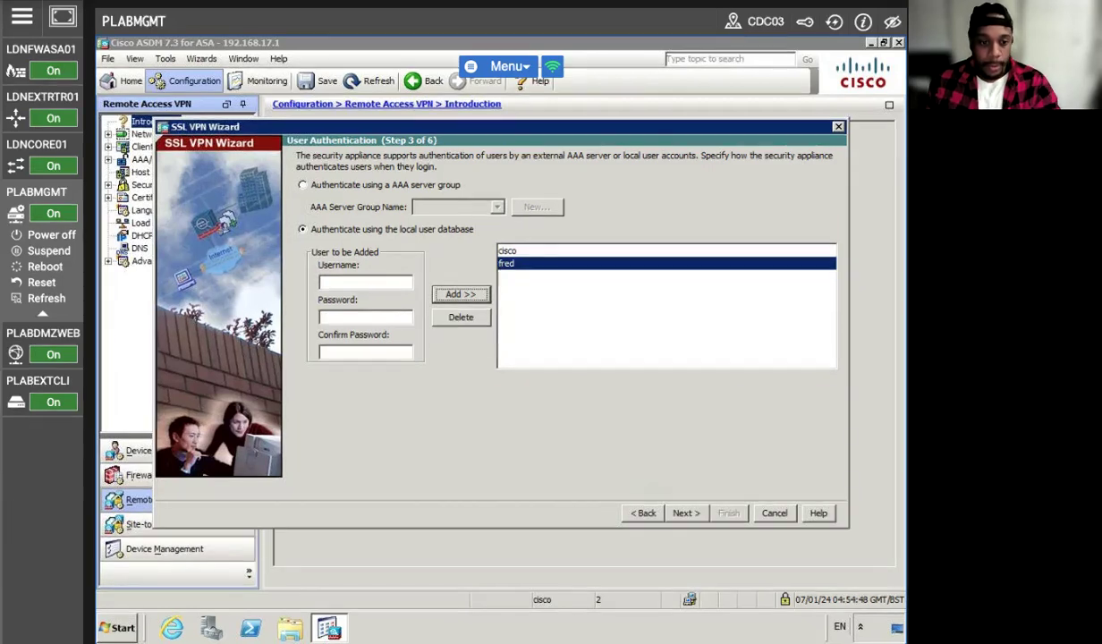
Create the new group policy CLIENTLESS_POLICY and advance to the bookmark list step.
left_click(685, 513)
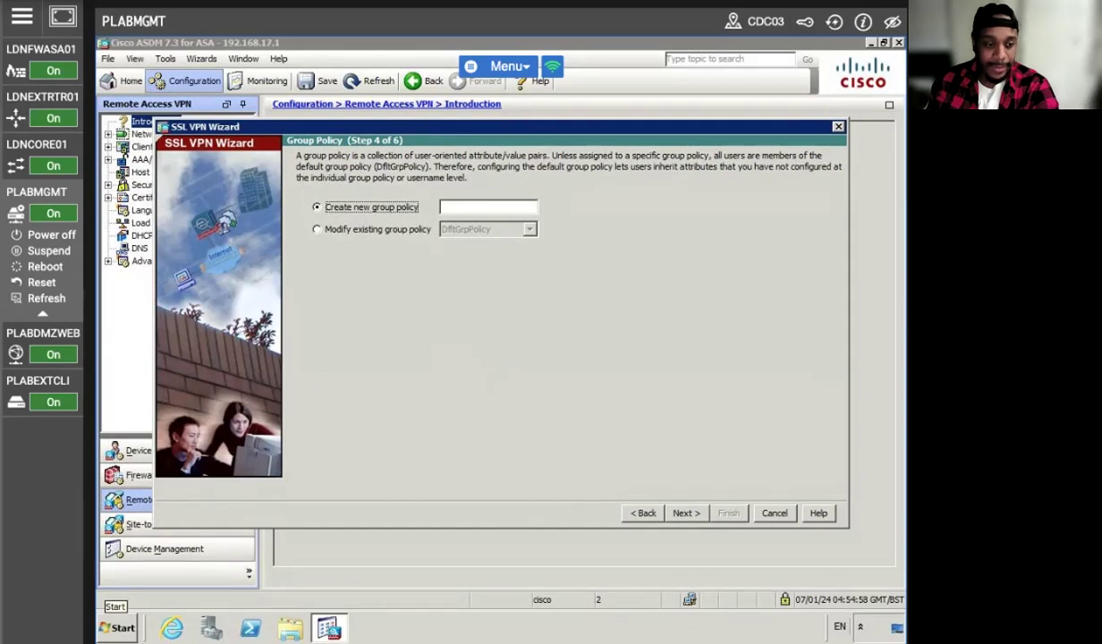
left_click(470, 207)
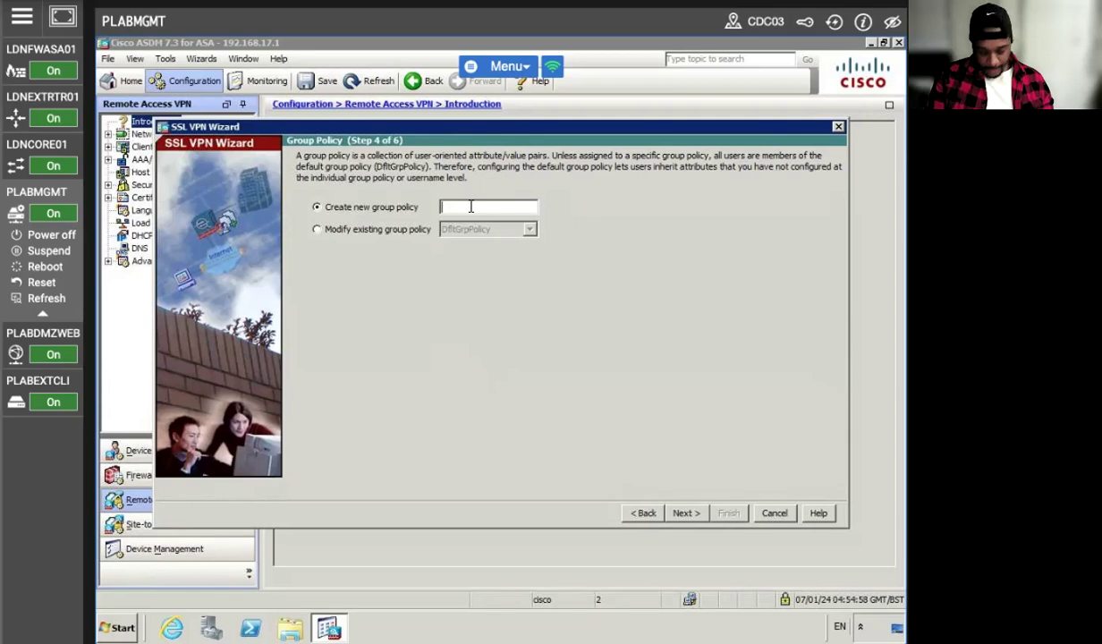
type("CLIEN")
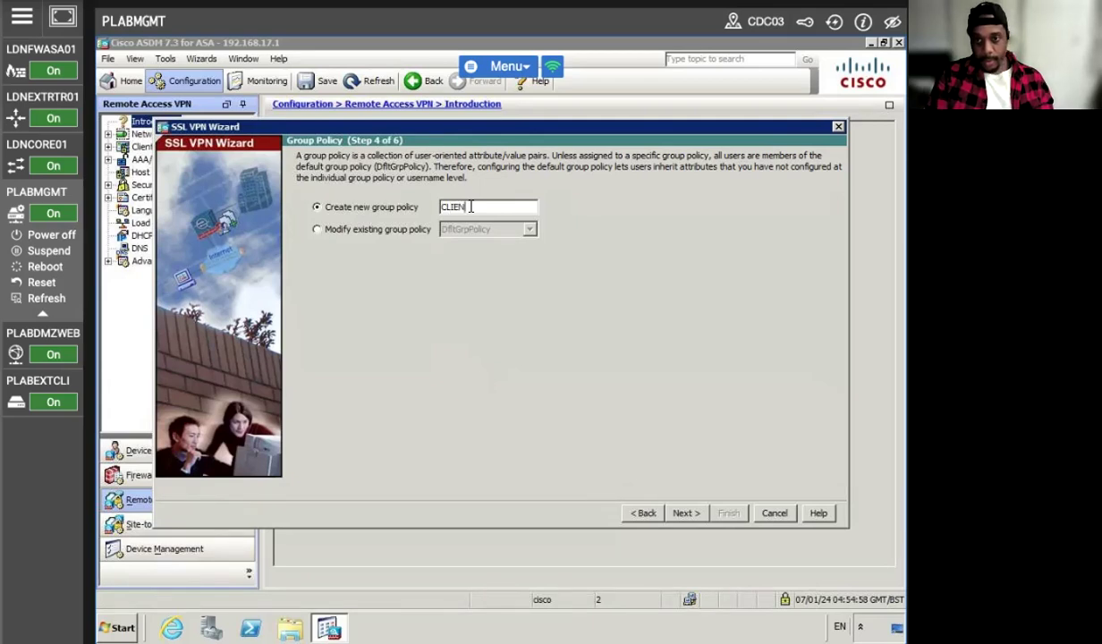
type("T")
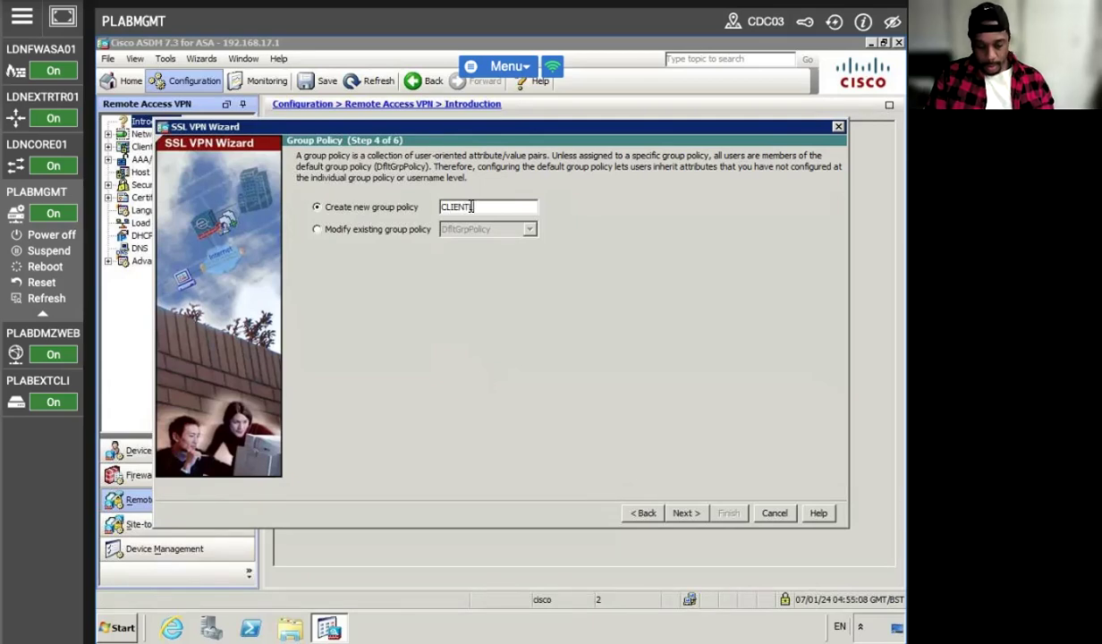
type("LESS_POLICY")
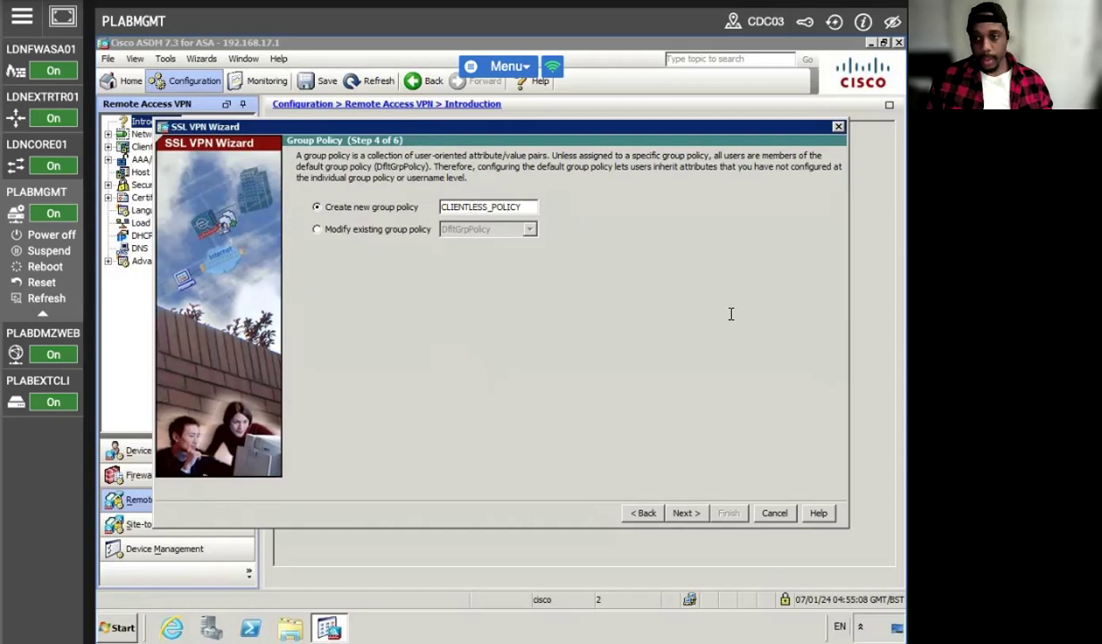
left_click(686, 512)
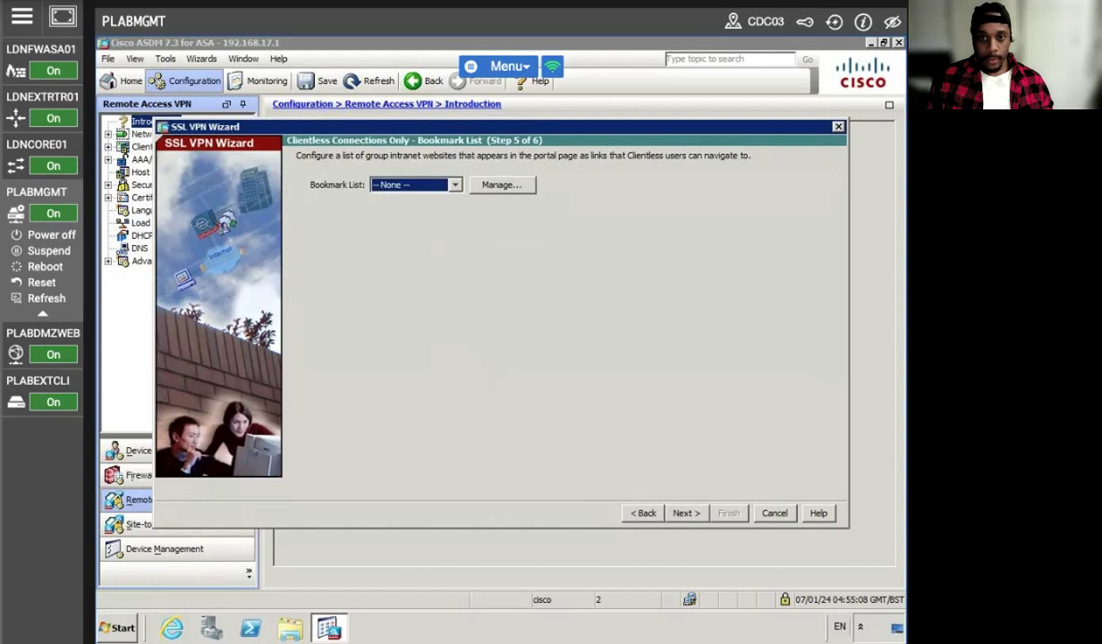
Create a new bookmark list named MYBOOKMARKS and begin adding its first bookmark.
left_click(497, 185)
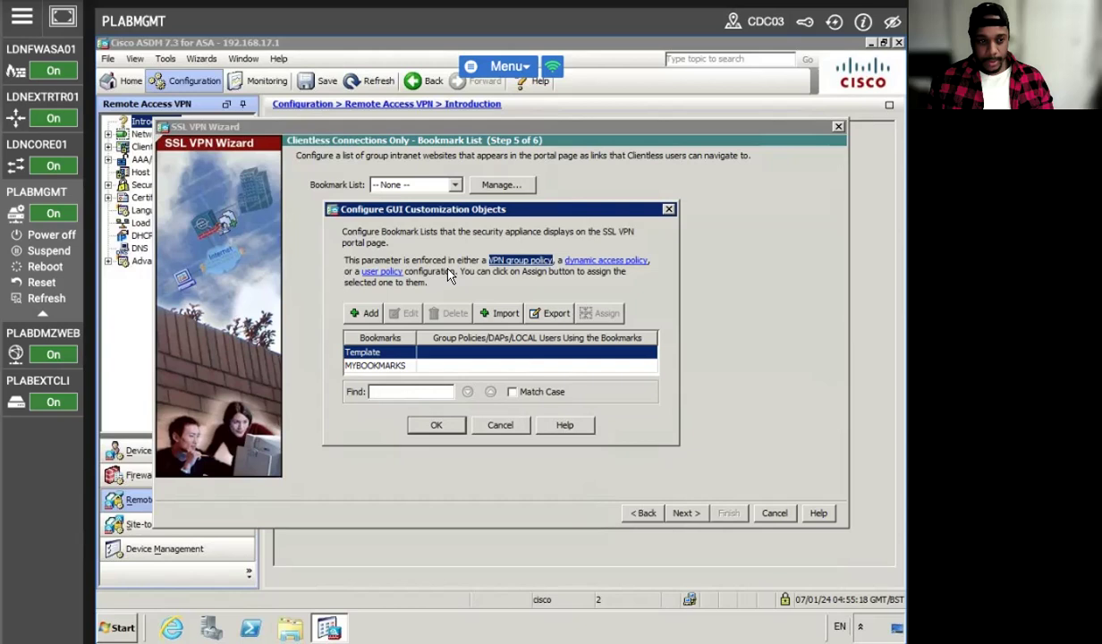
left_click(365, 313)
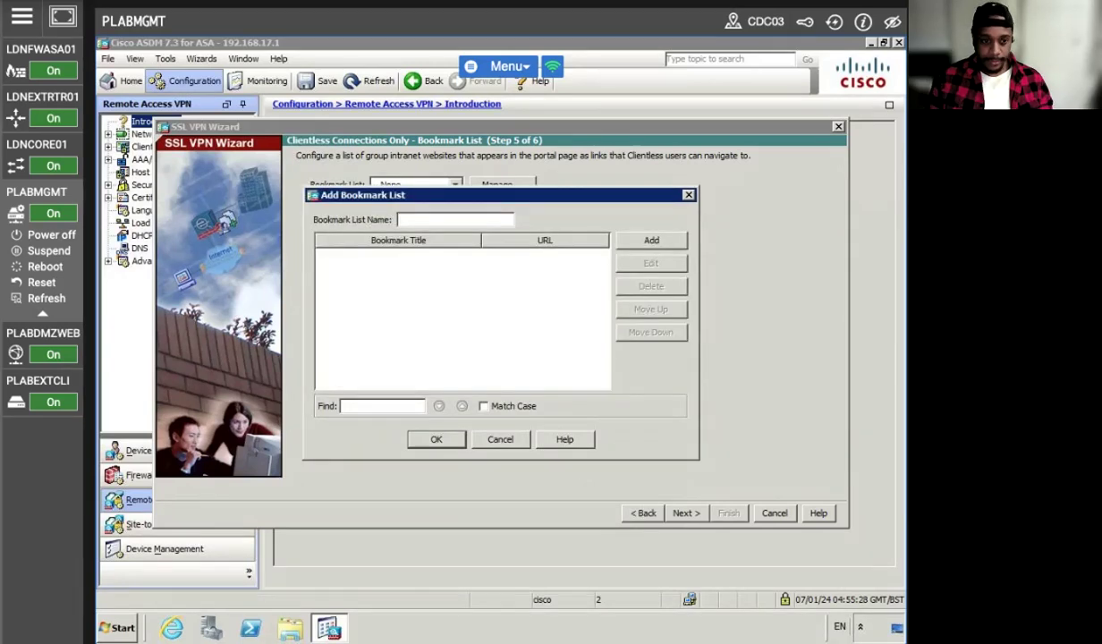
type("MYB")
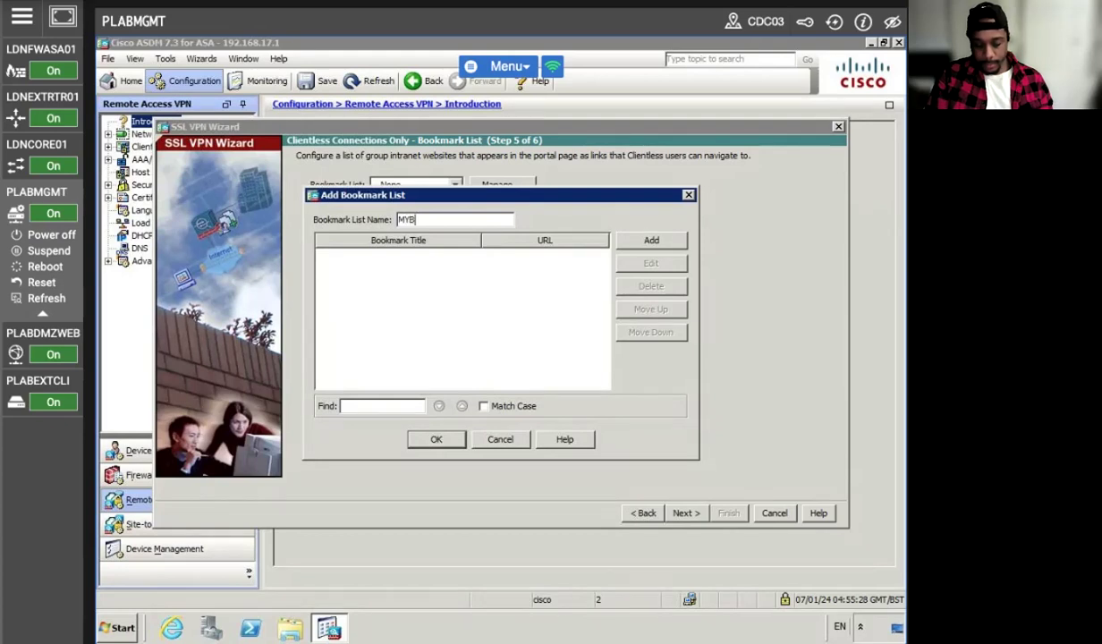
type("OOKMARKS")
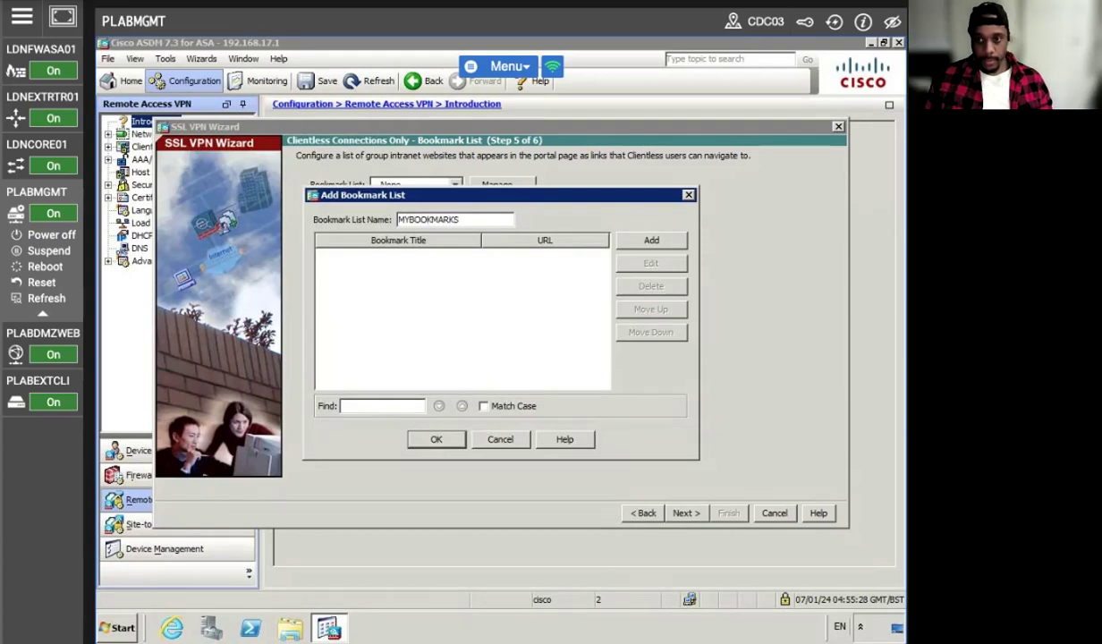
left_click(640, 236)
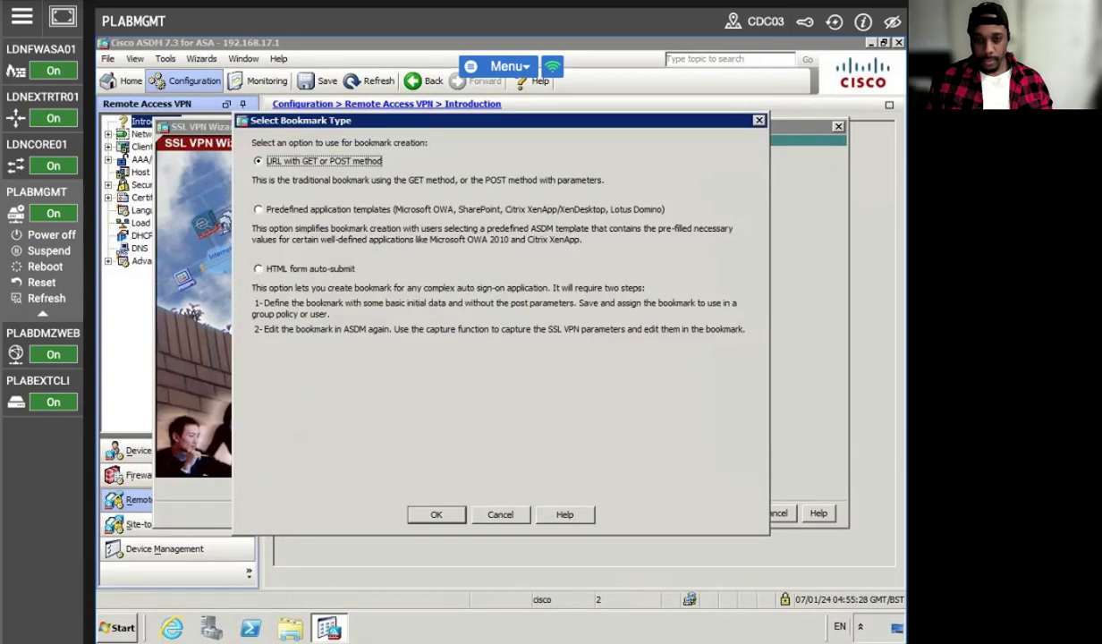
left_click(258, 210)
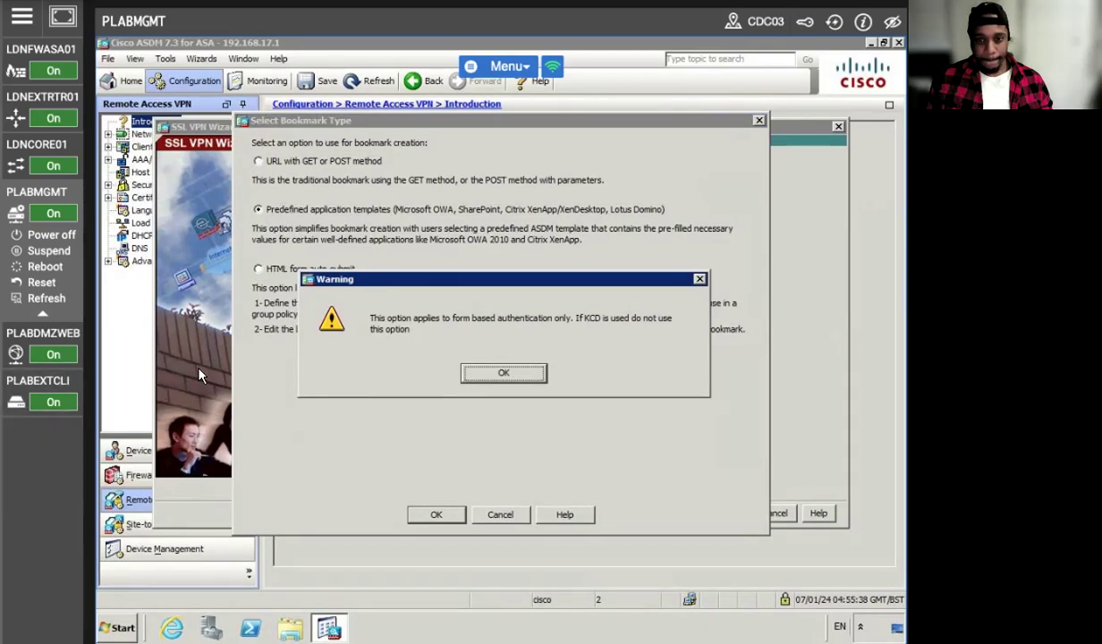
left_click(503, 373)
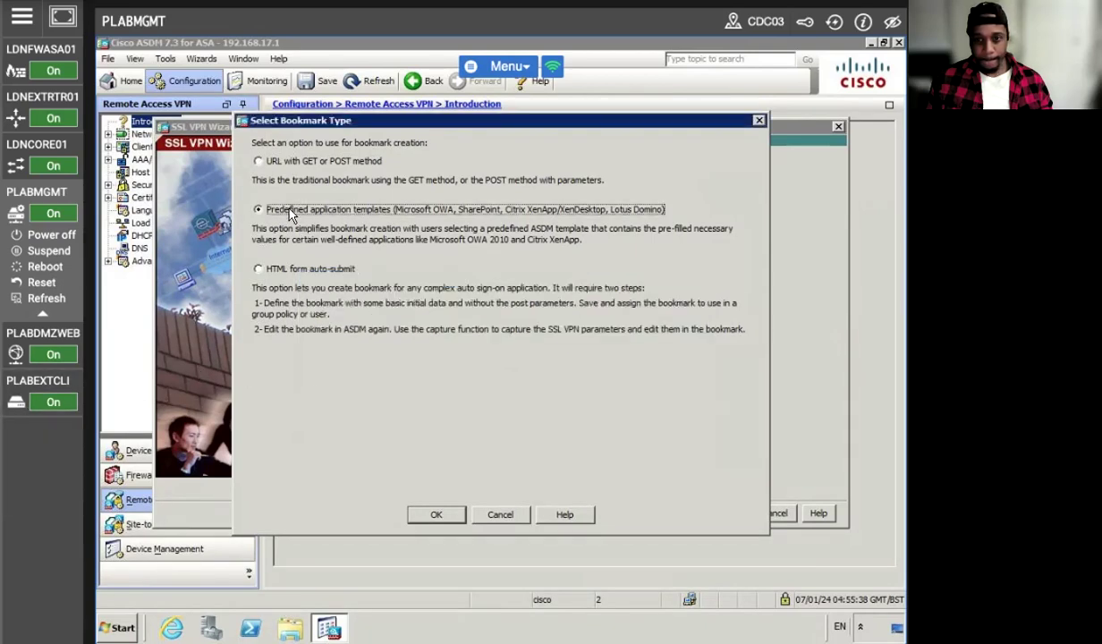
left_click(258, 161)
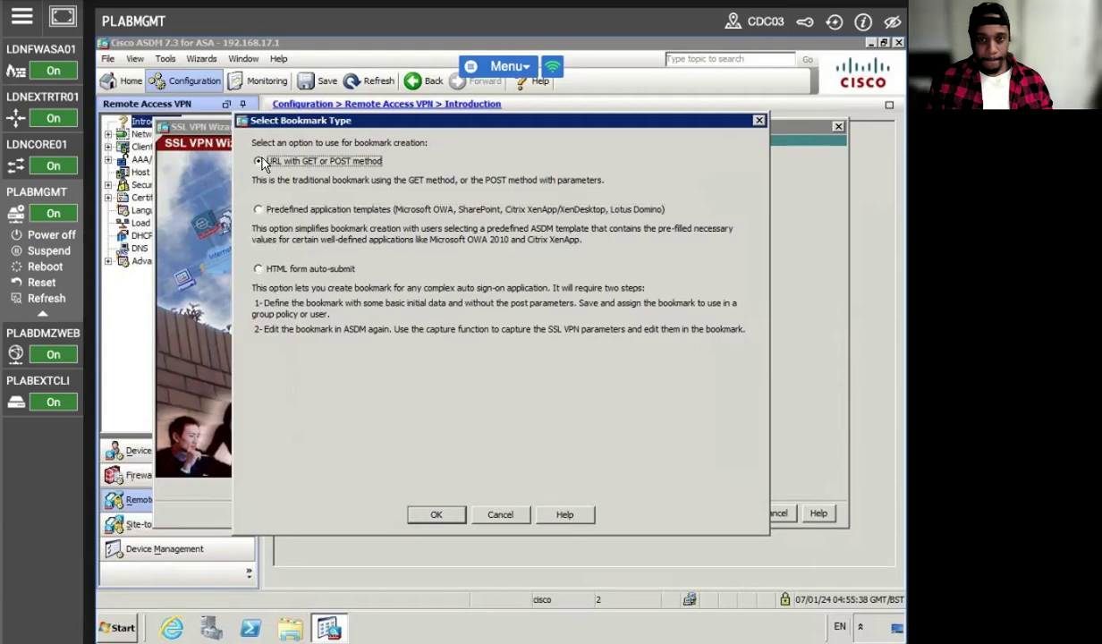
left_click(420, 516)
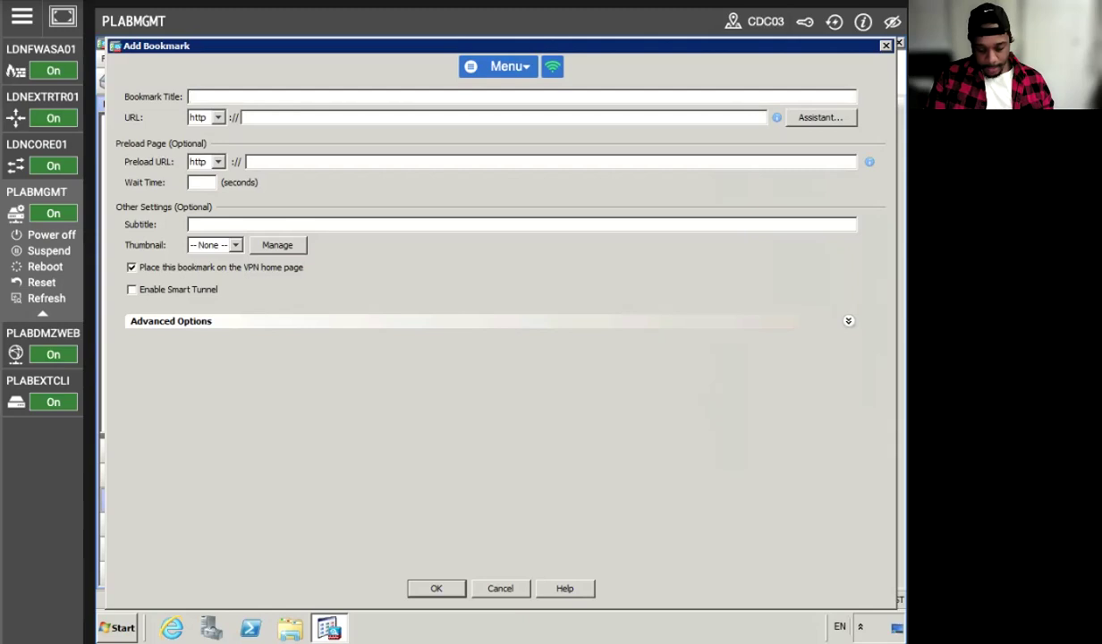
type("DMZ_")
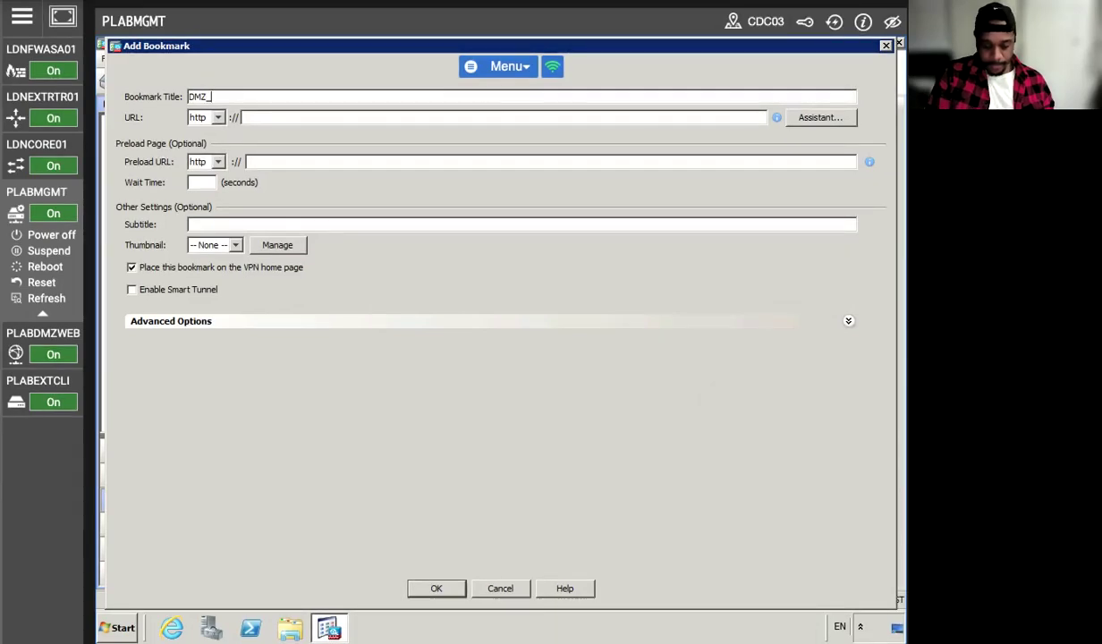
type("WEB")
key("Tab")
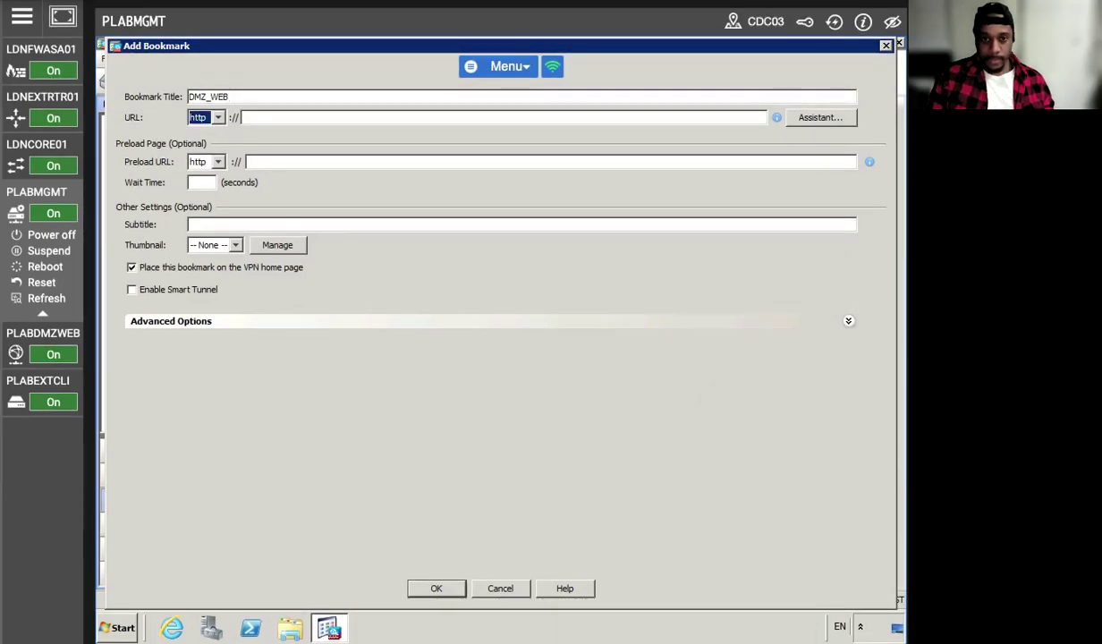
left_click(279, 118)
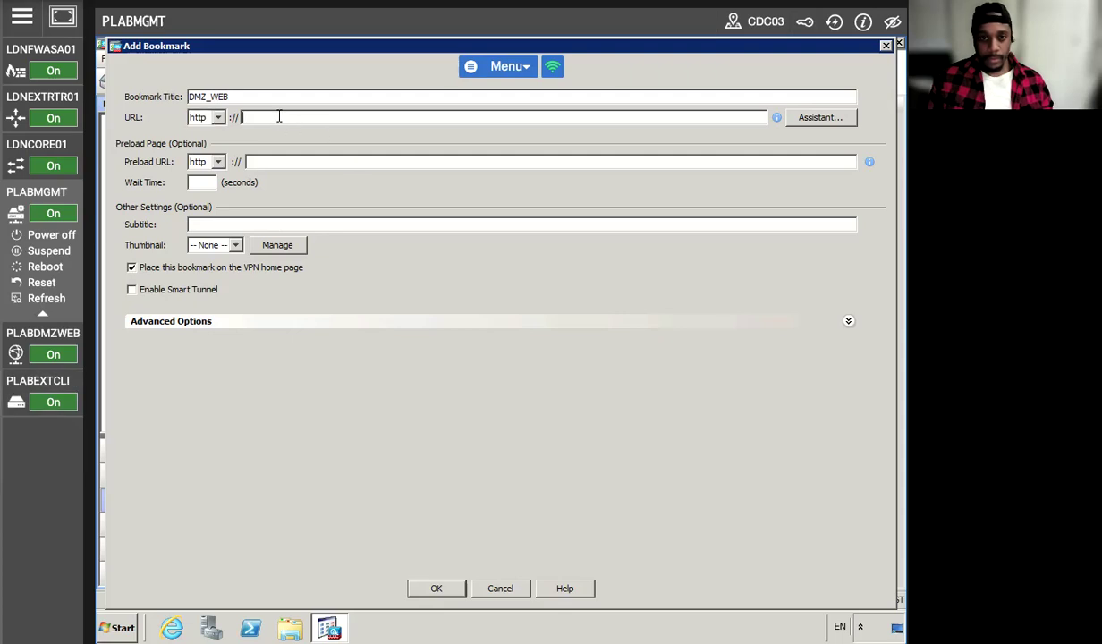
type("PLA")
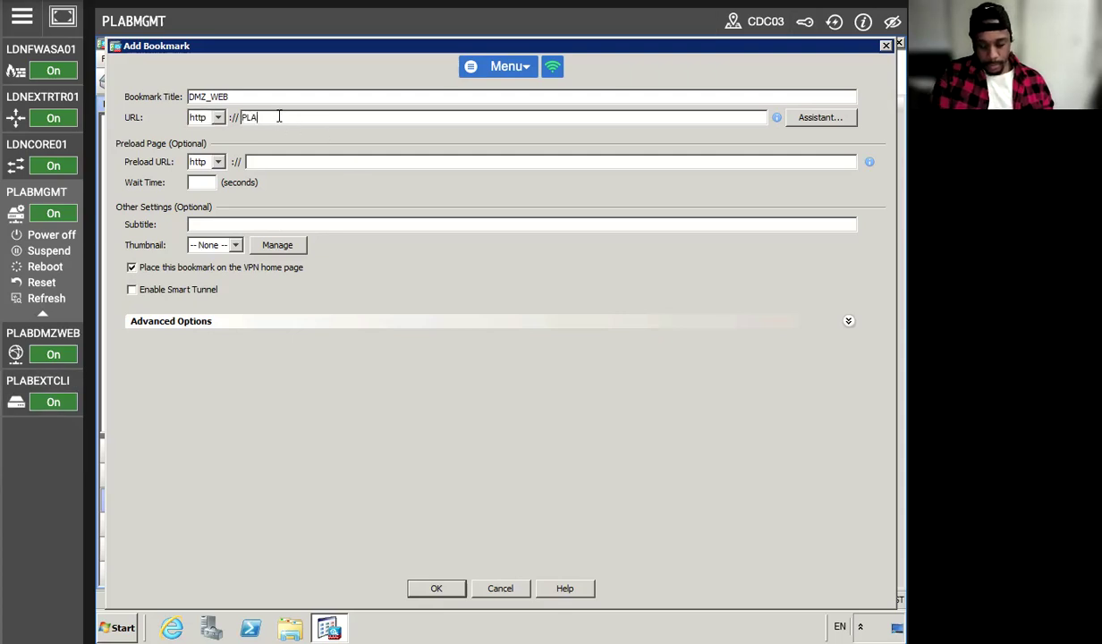
type("BDMZWEB")
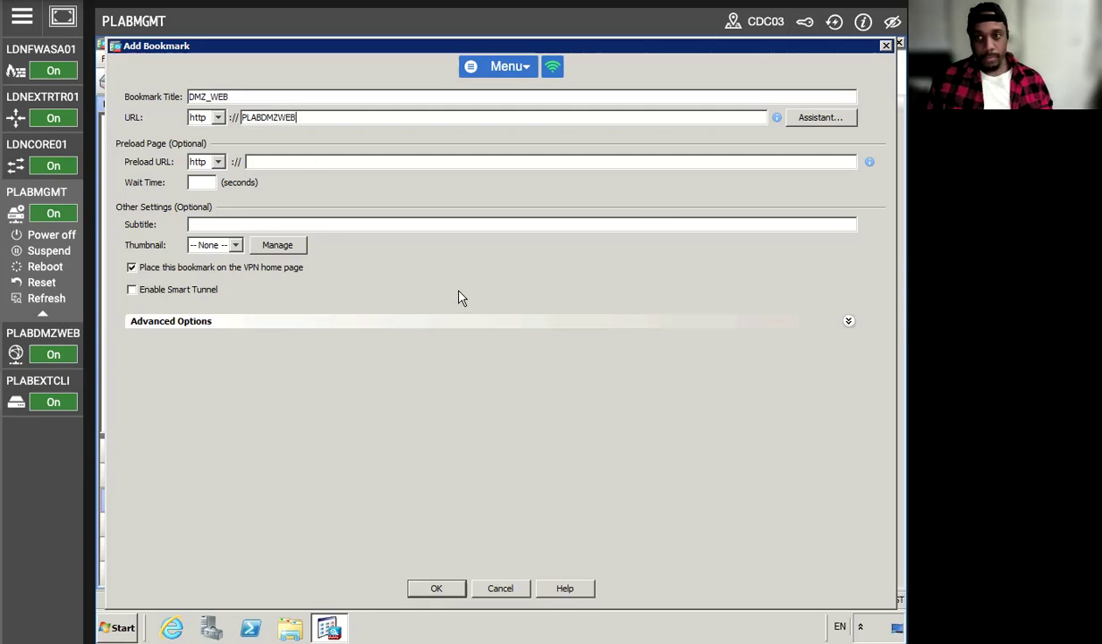
left_click(434, 588)
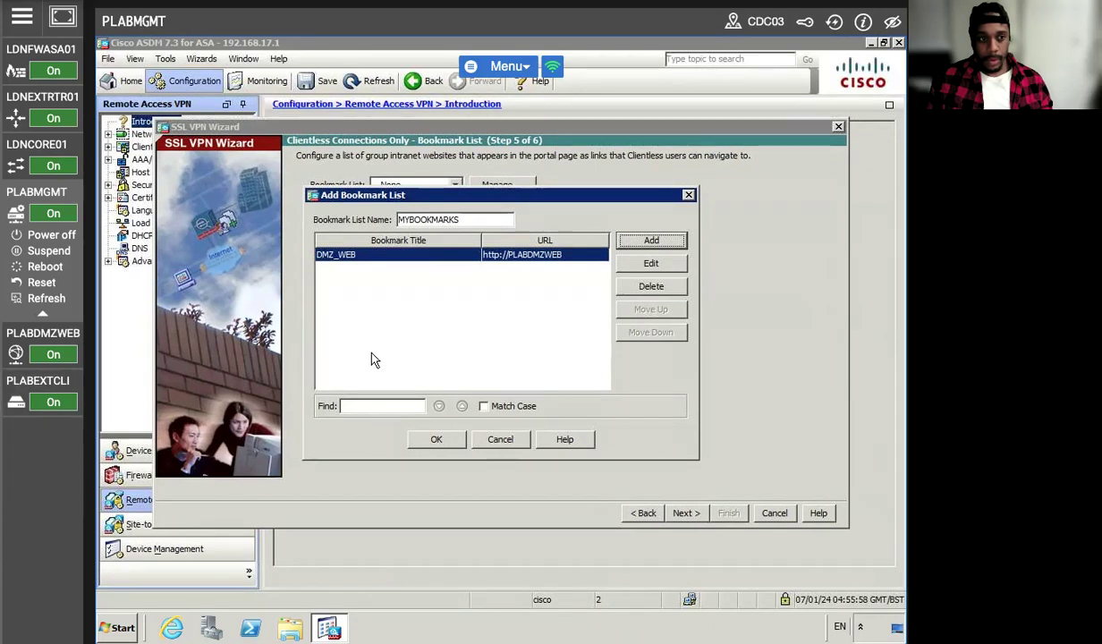
left_click(436, 438)
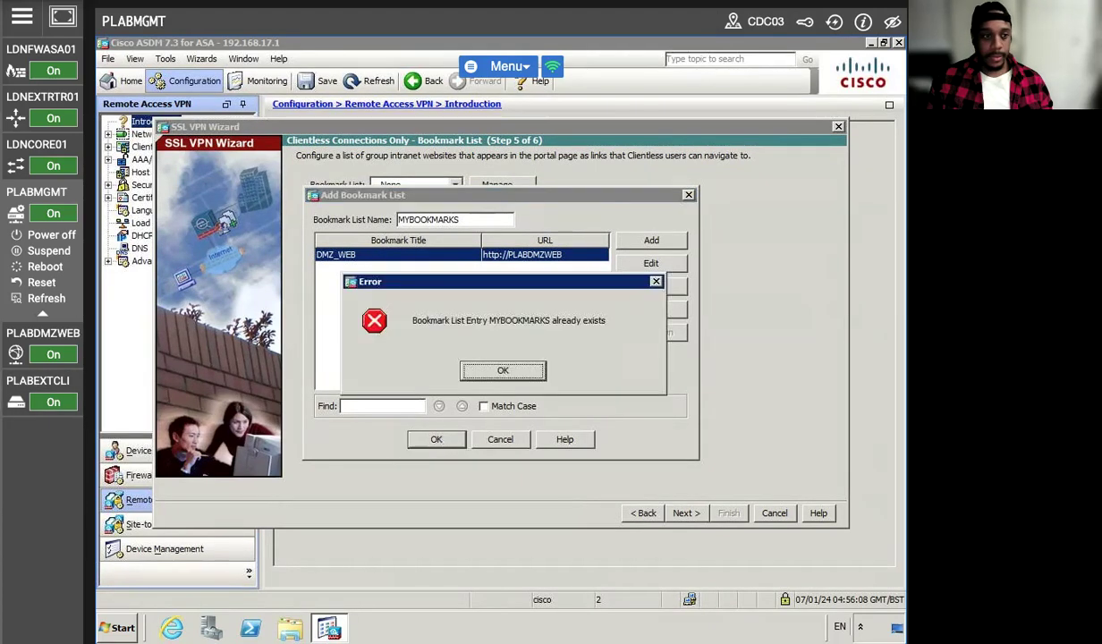
left_click(502, 372)
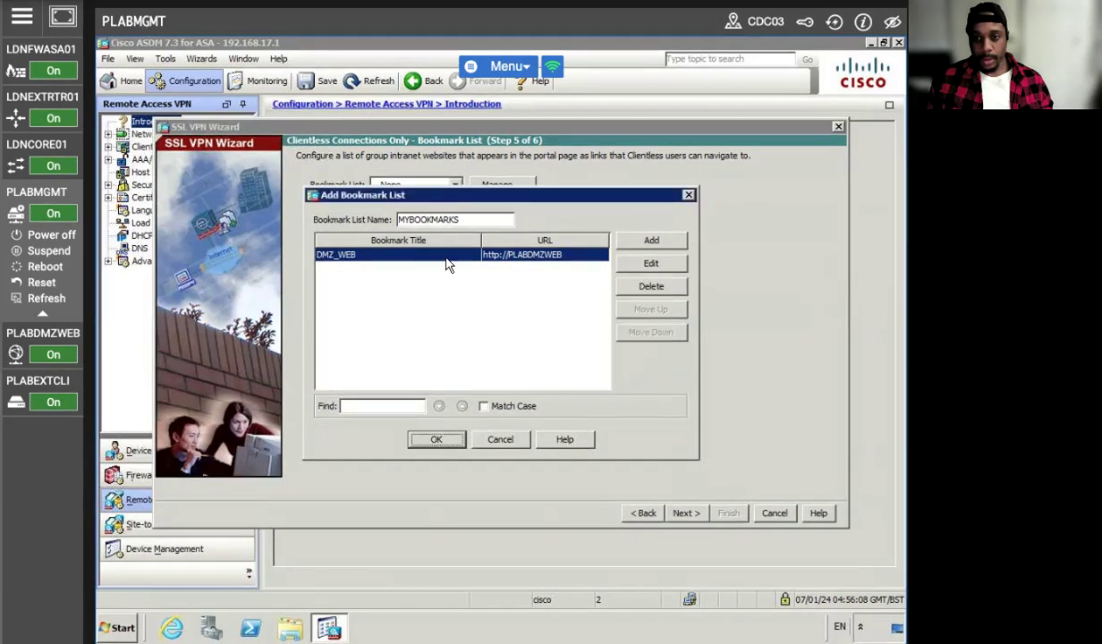
left_click(435, 257)
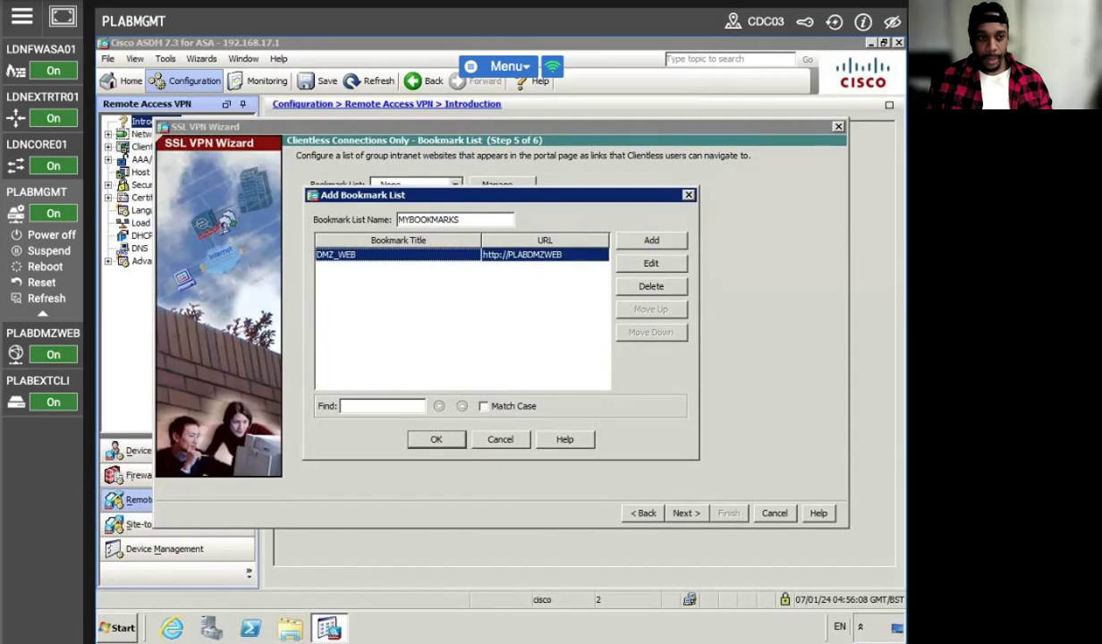
left_click(435, 439)
left_click(490, 369)
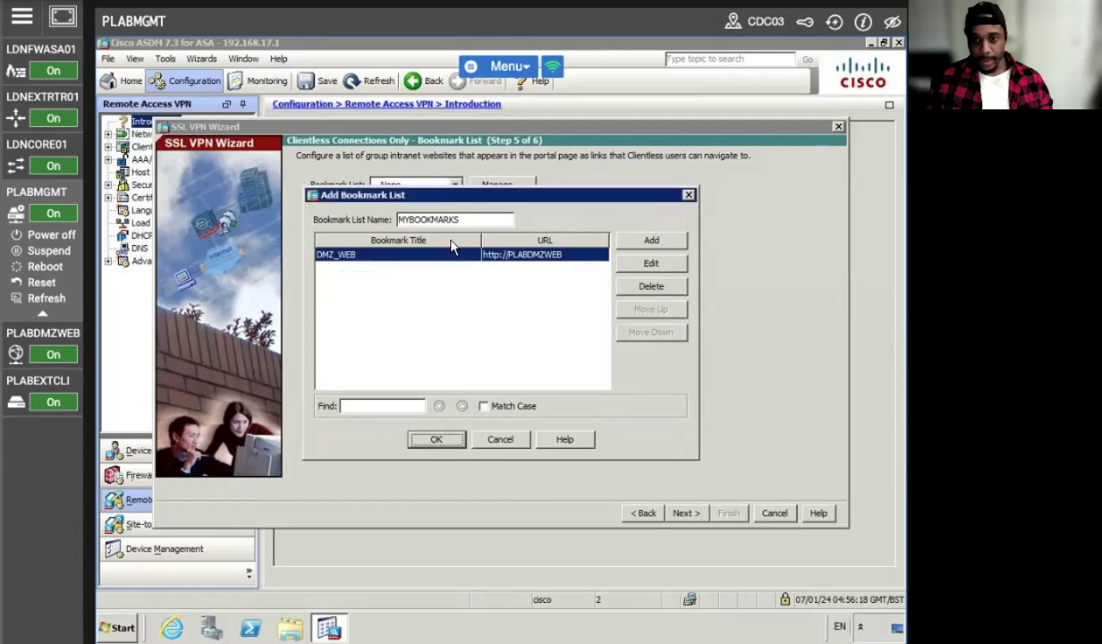
left_click(483, 405)
left_click(435, 439)
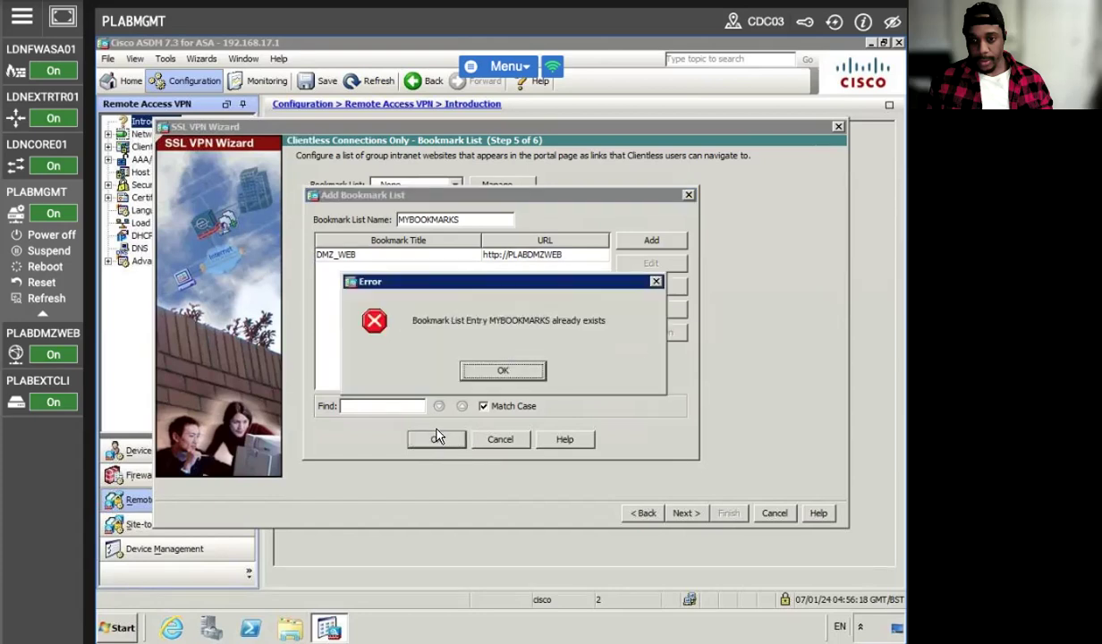
left_click(480, 369)
left_click(484, 405)
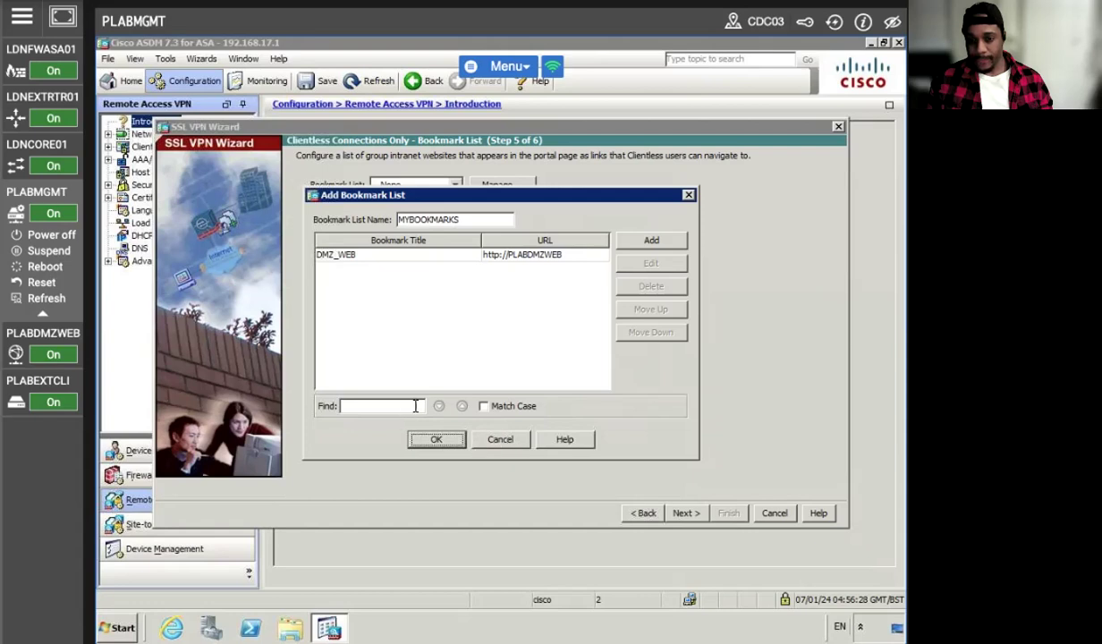
left_click(405, 255)
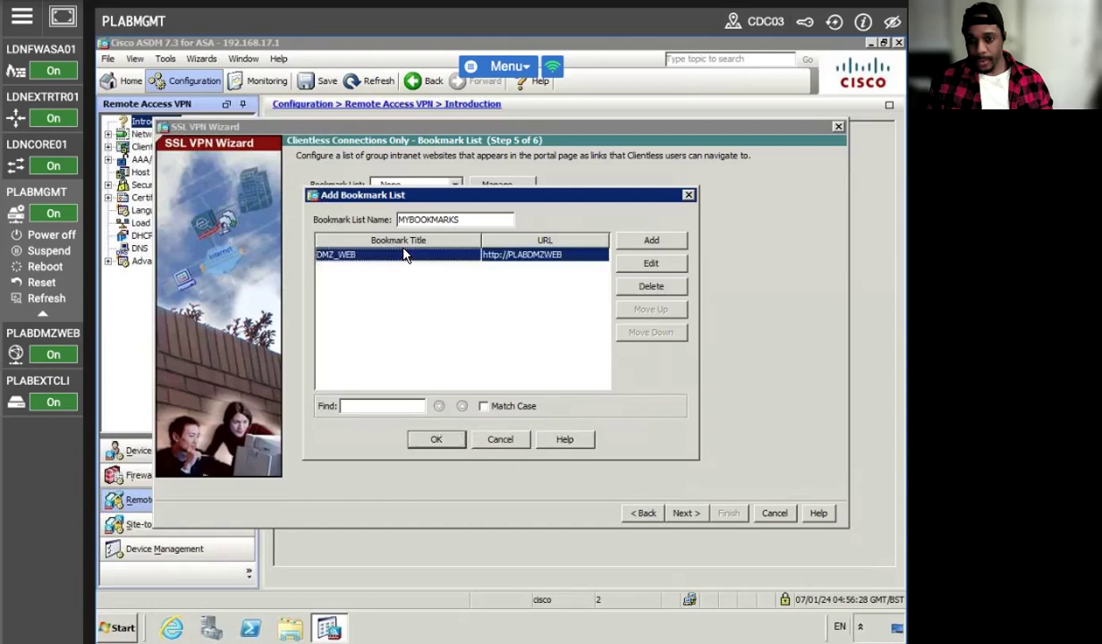
Review the DMZ_WEB bookmark, then rename the list to MYBOOKMARKS1 and save it.
left_click(651, 263)
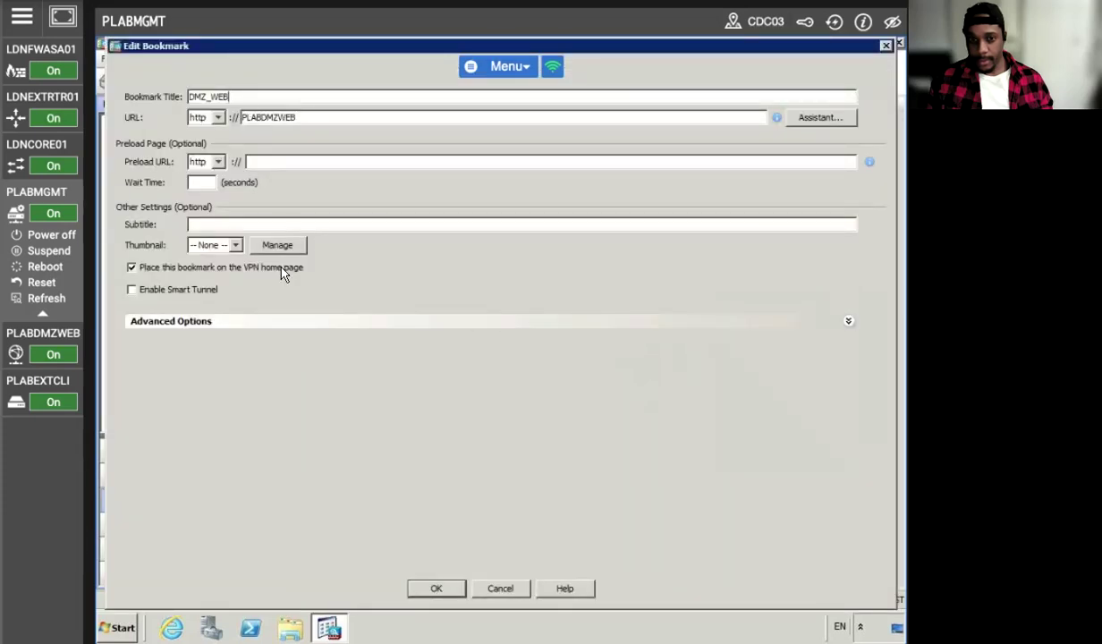
left_click(229, 324)
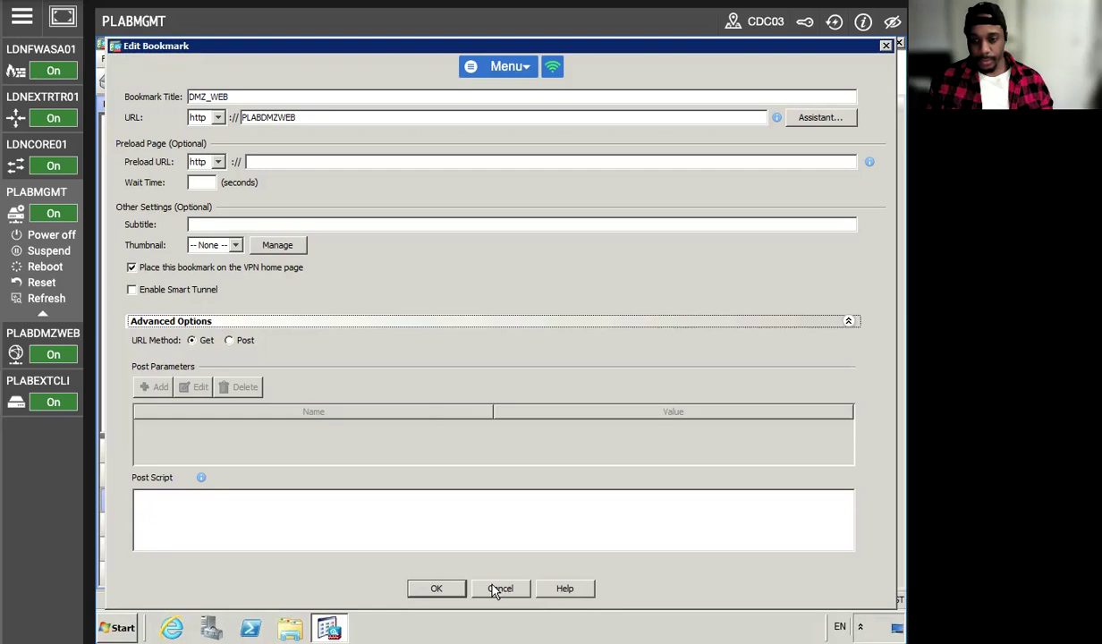
left_click(437, 588)
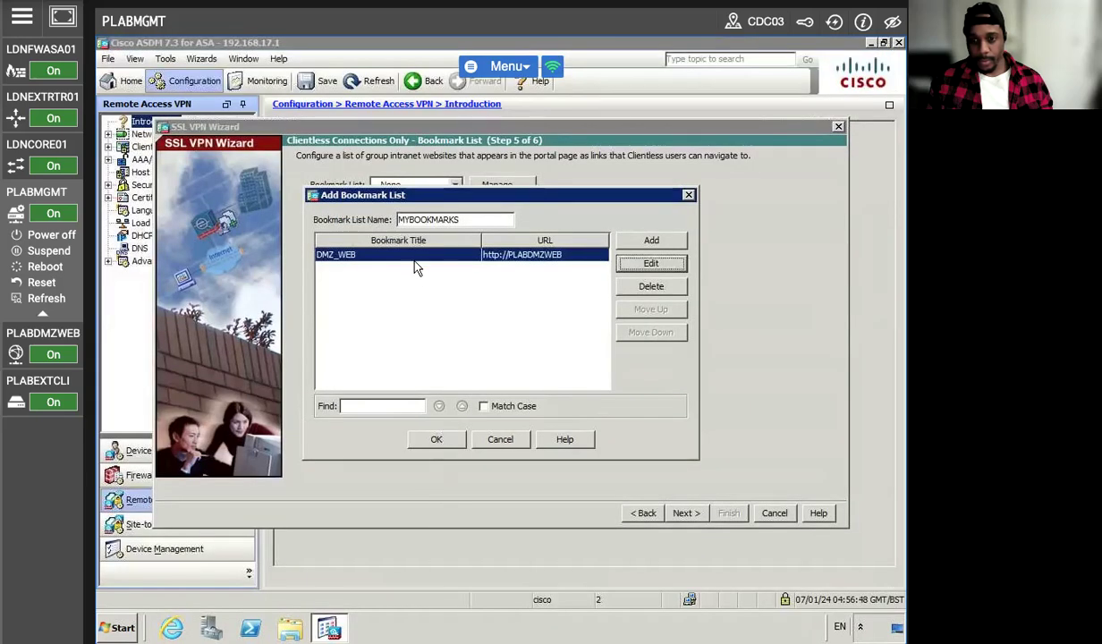
left_click(464, 220)
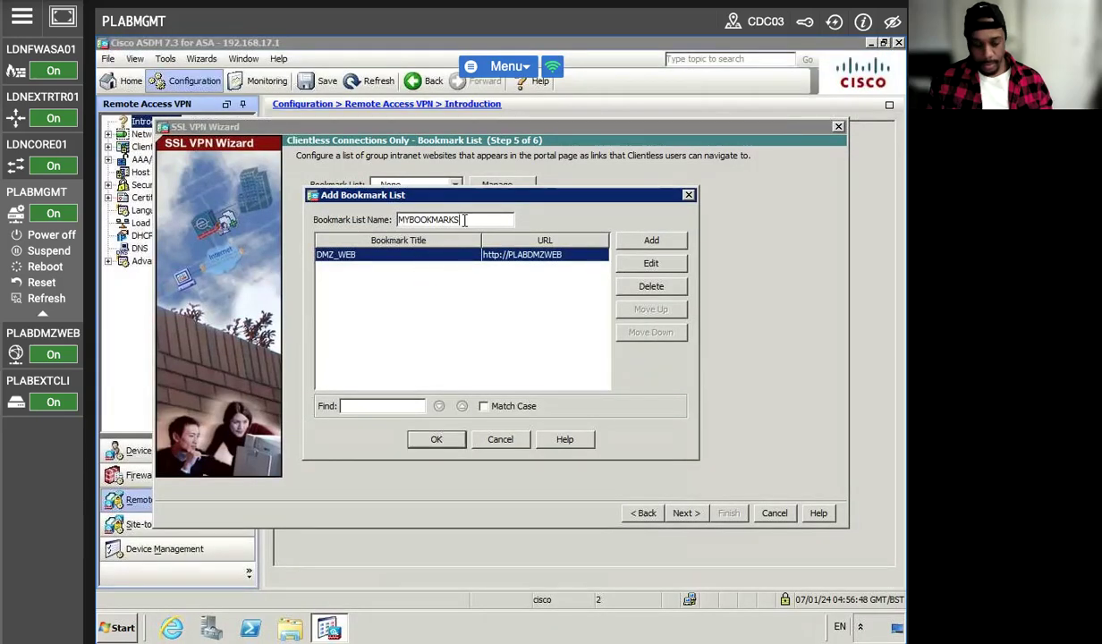
left_click(426, 438)
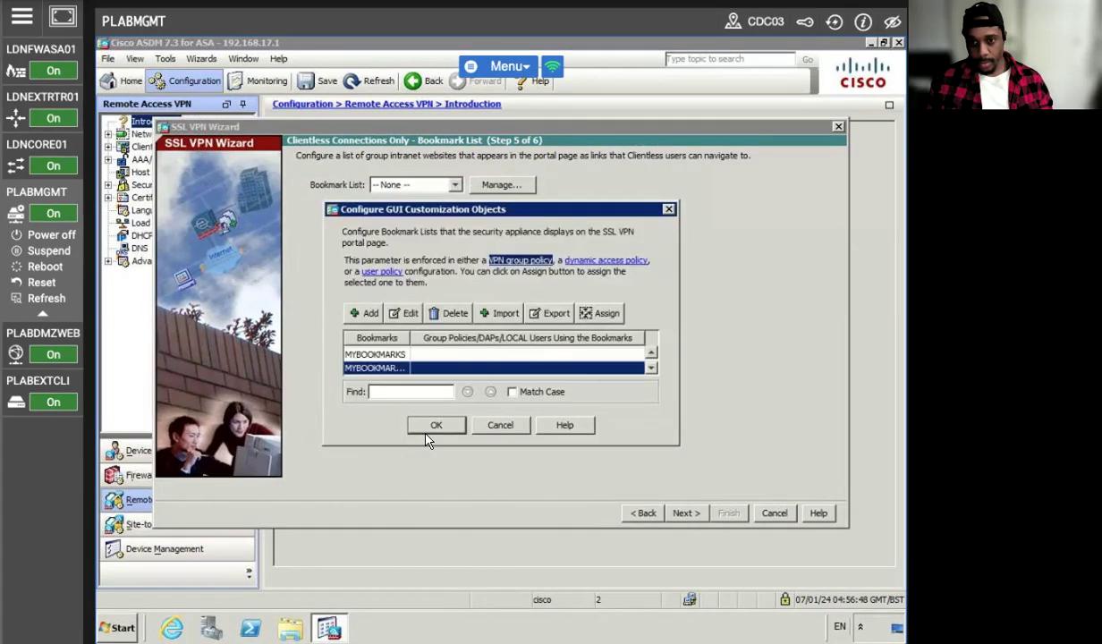
Delete the duplicate MYBOOKMARKS1 list, keeping MYBOOKMARKS, and return to the wizard.
left_click(386, 354)
left_click(401, 368)
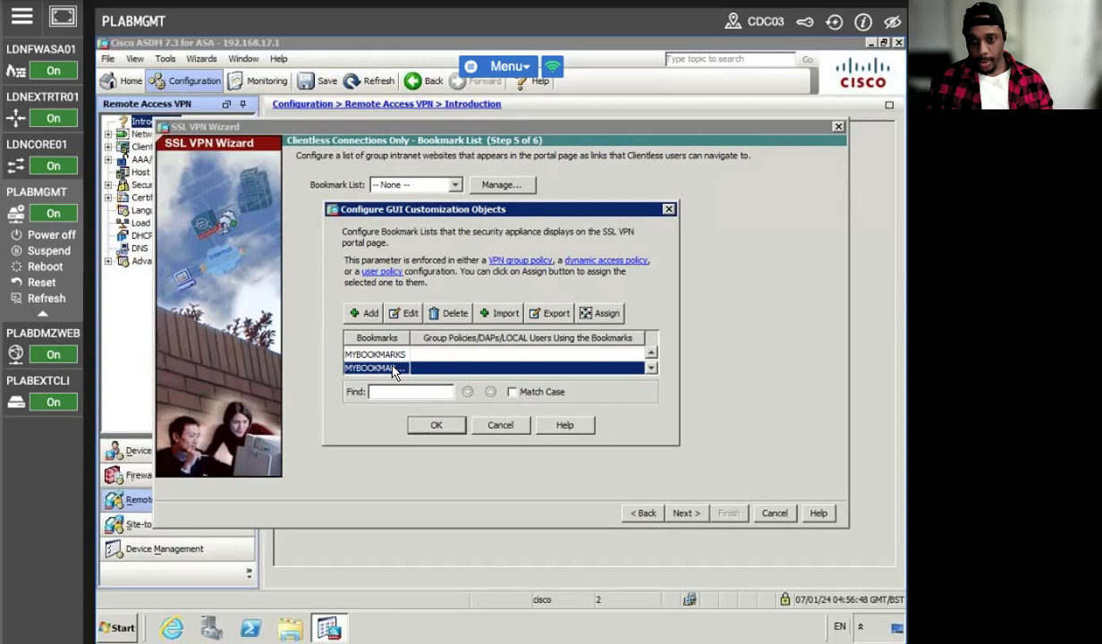
left_click(382, 354)
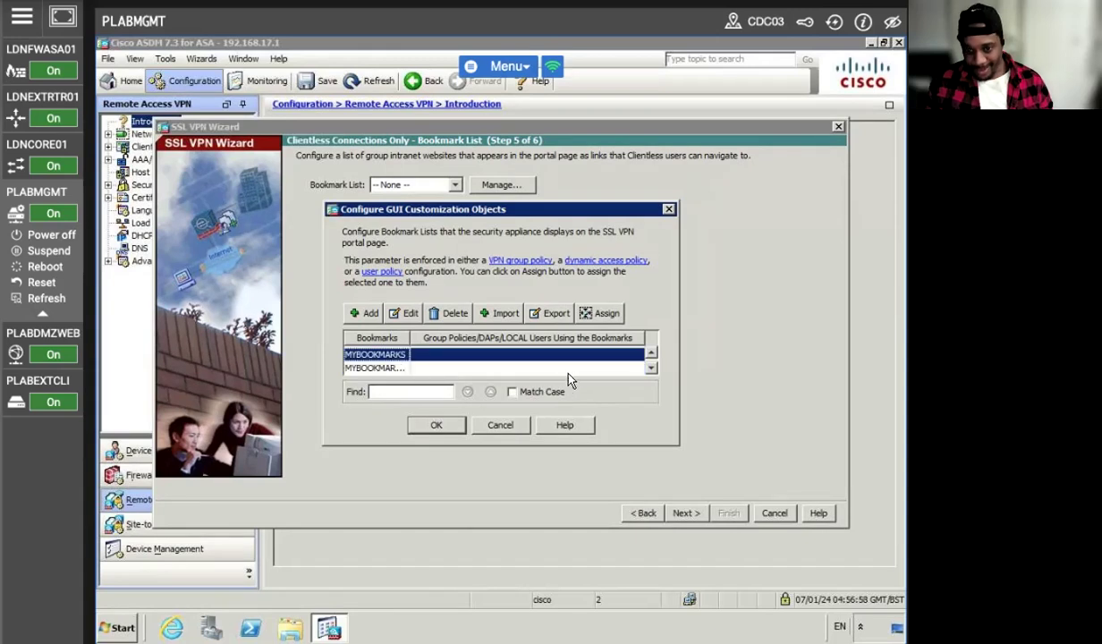
left_click(418, 368)
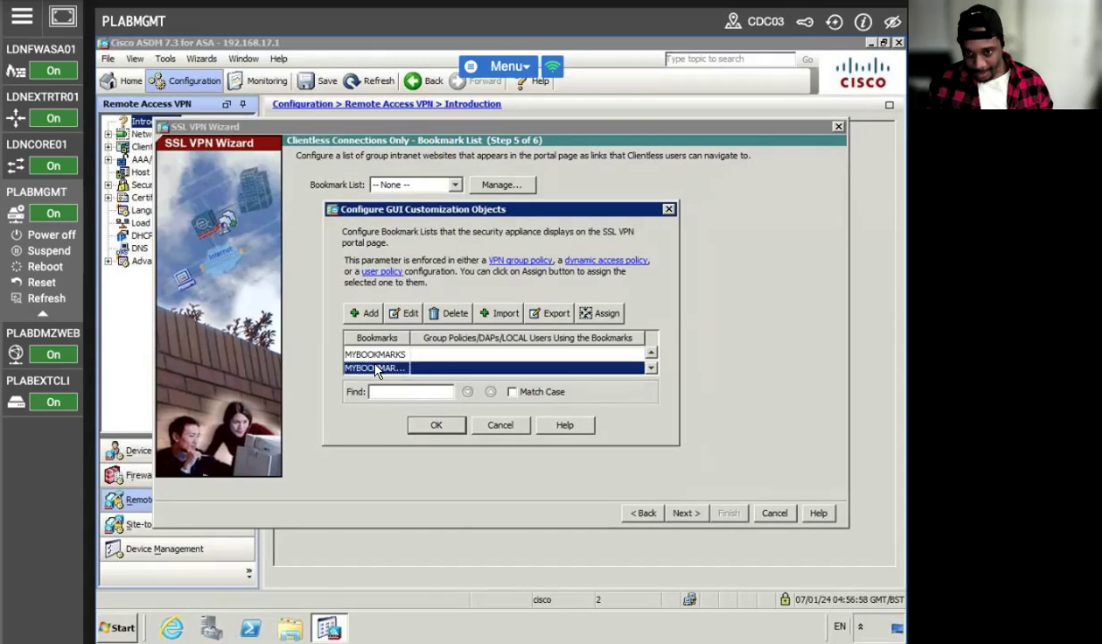
left_click(386, 356)
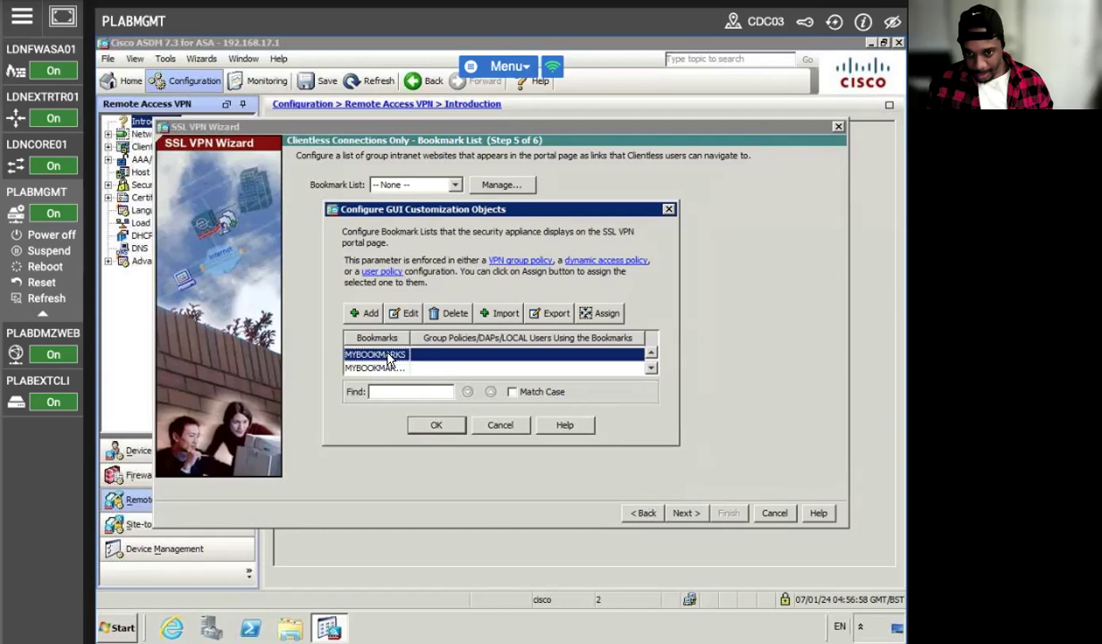
left_click_drag(409, 341, 442, 340)
left_click(404, 366)
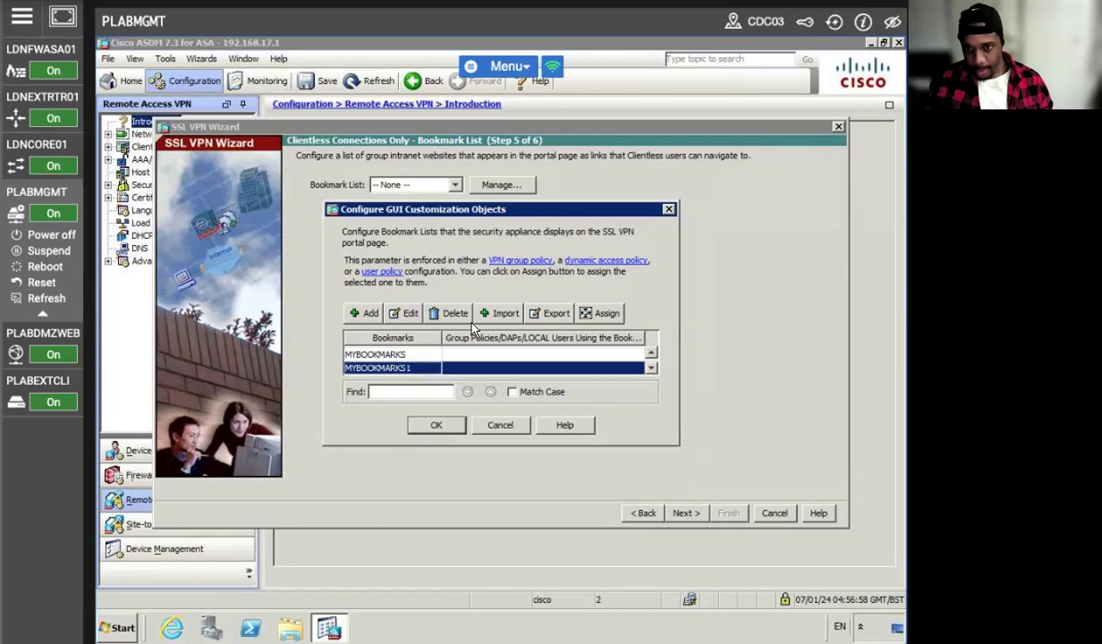
left_click(447, 313)
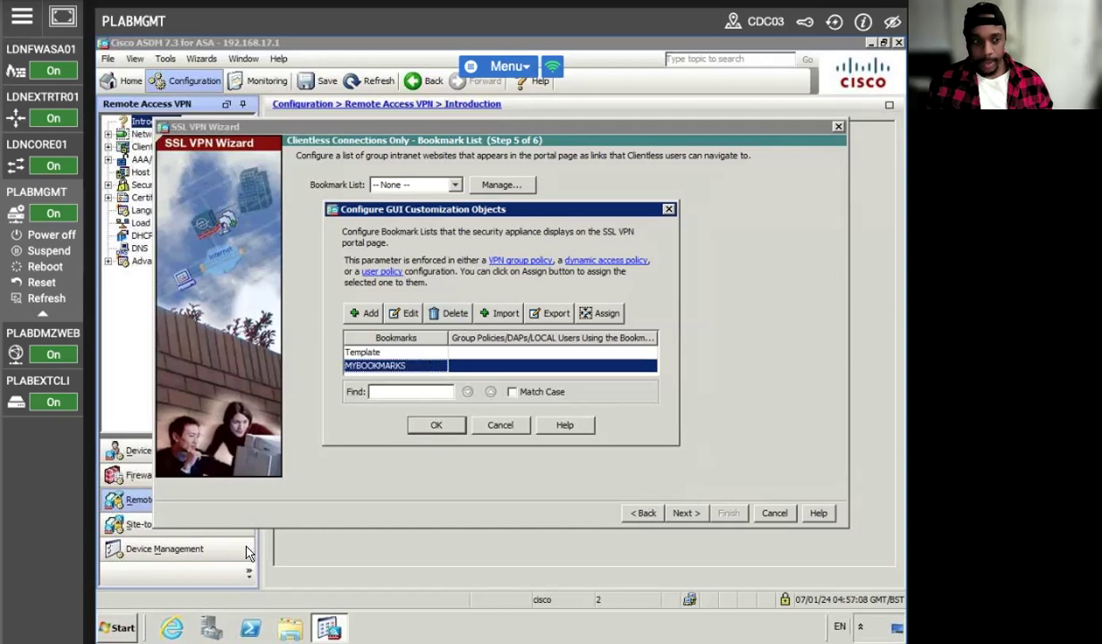
left_click(436, 425)
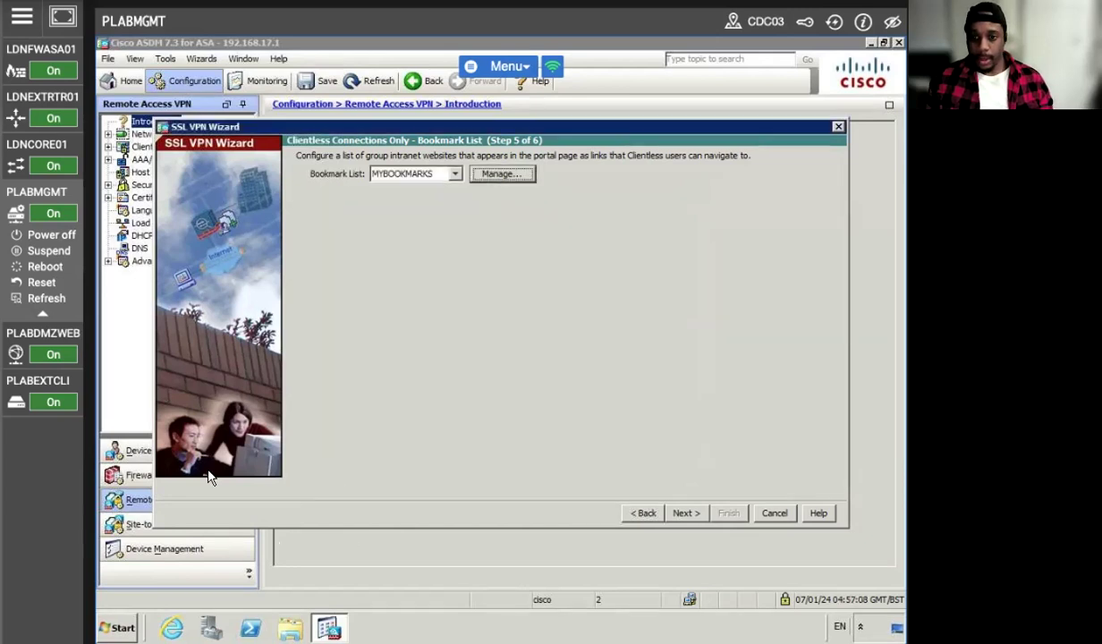
Finish the wizard to push the CLIENTLESS configuration, dismiss the command error report, and close it.
left_click(683, 513)
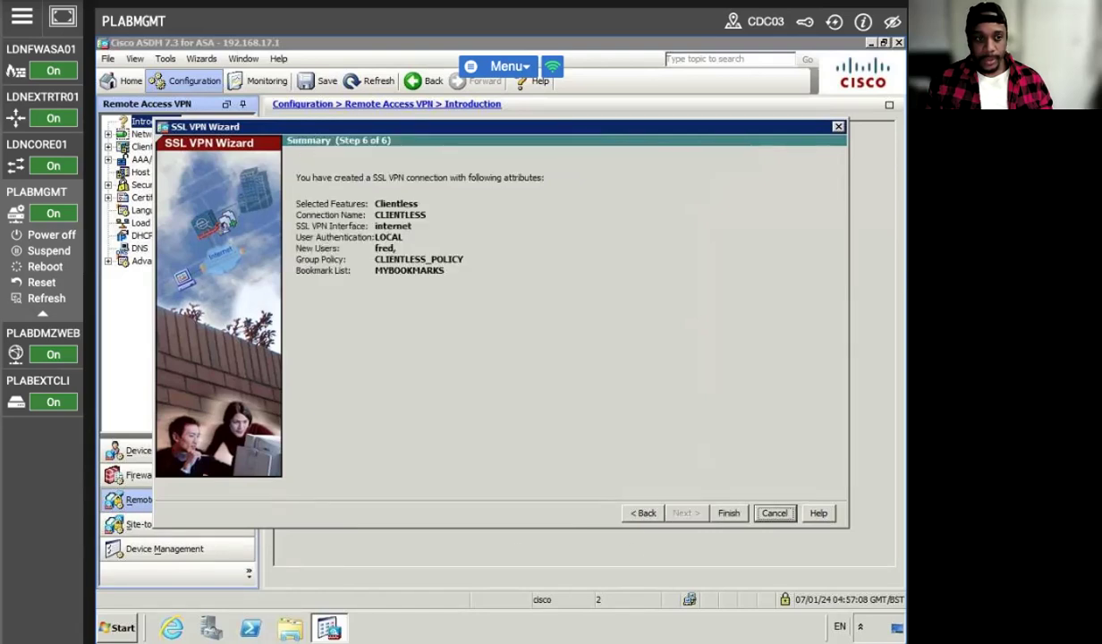
left_click(729, 513)
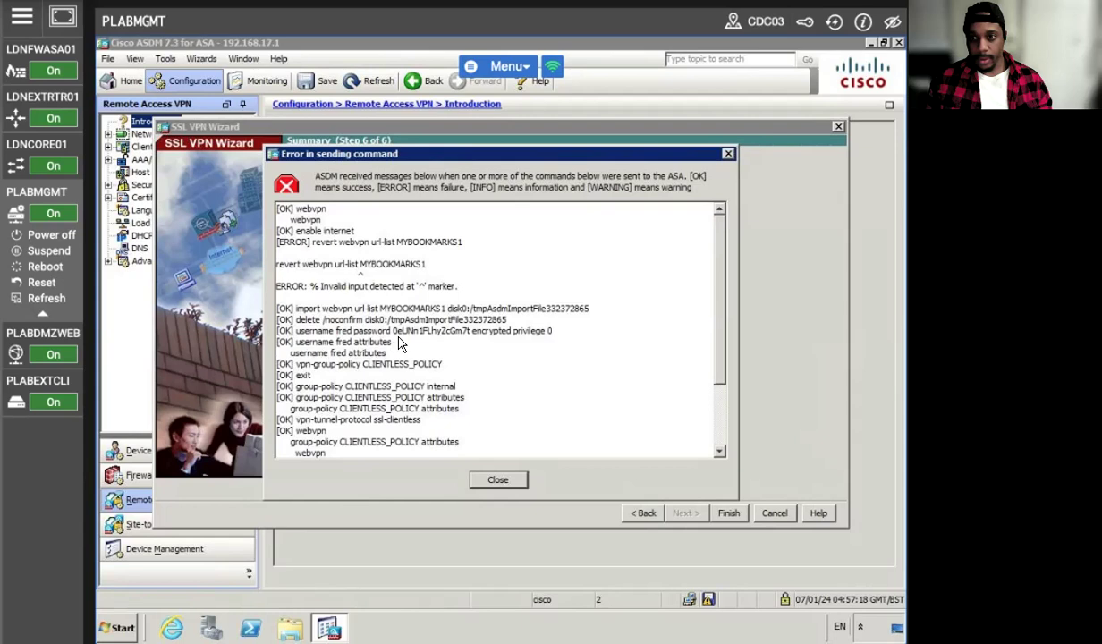
scroll(400, 345, "down", 3)
scroll(418, 350, "up", 2)
scroll(420, 355, "down", 2)
scroll(420, 355, "up", 3)
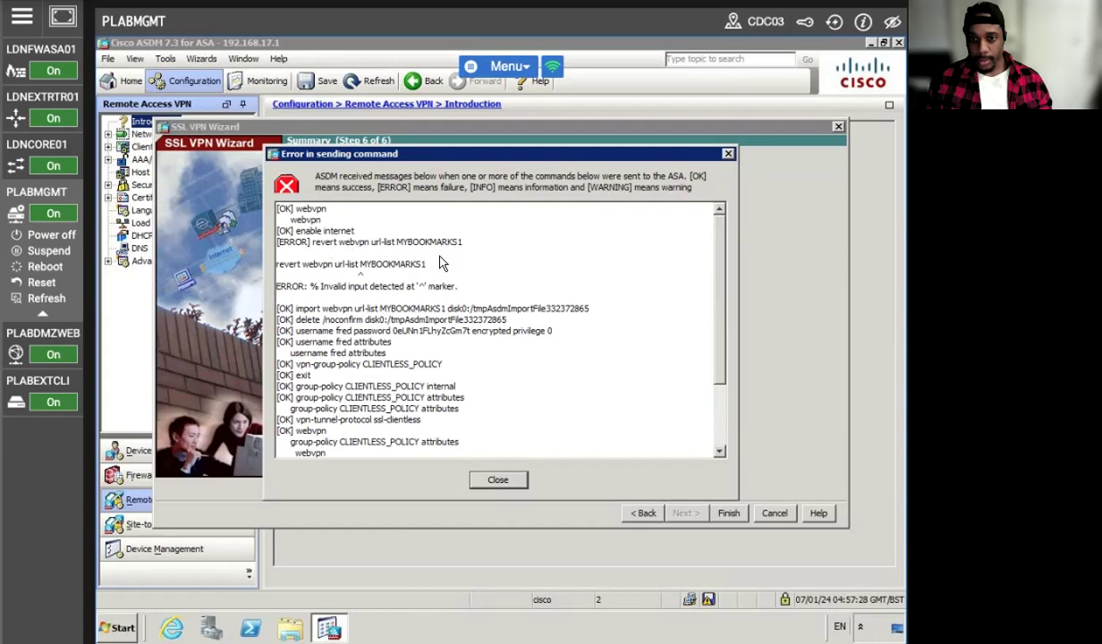
left_click(496, 480)
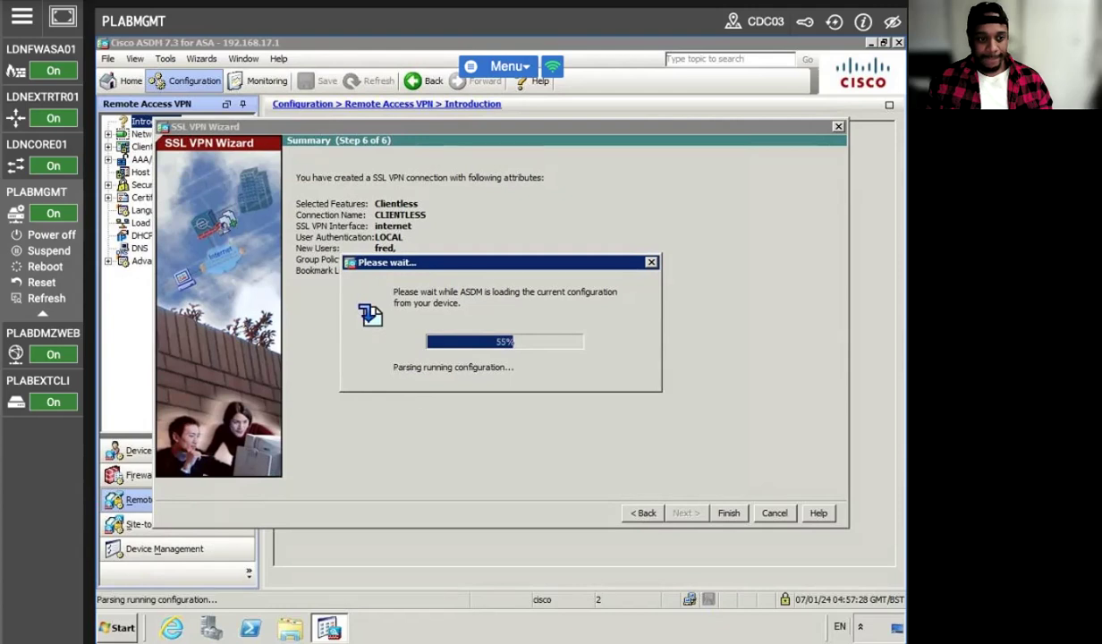
left_click(726, 512)
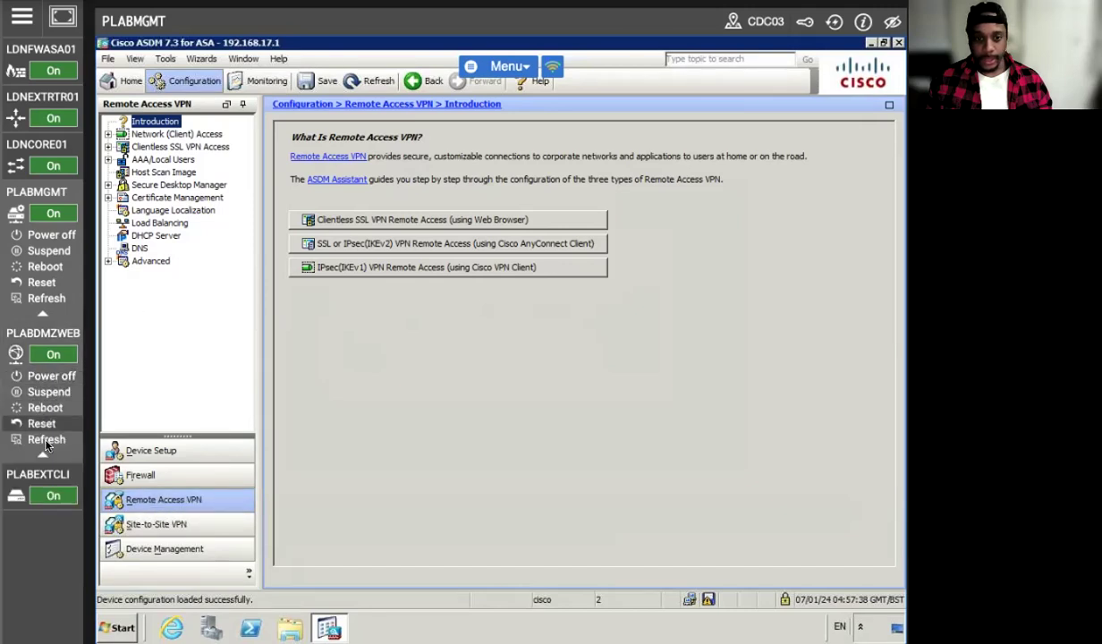
left_click(42, 381)
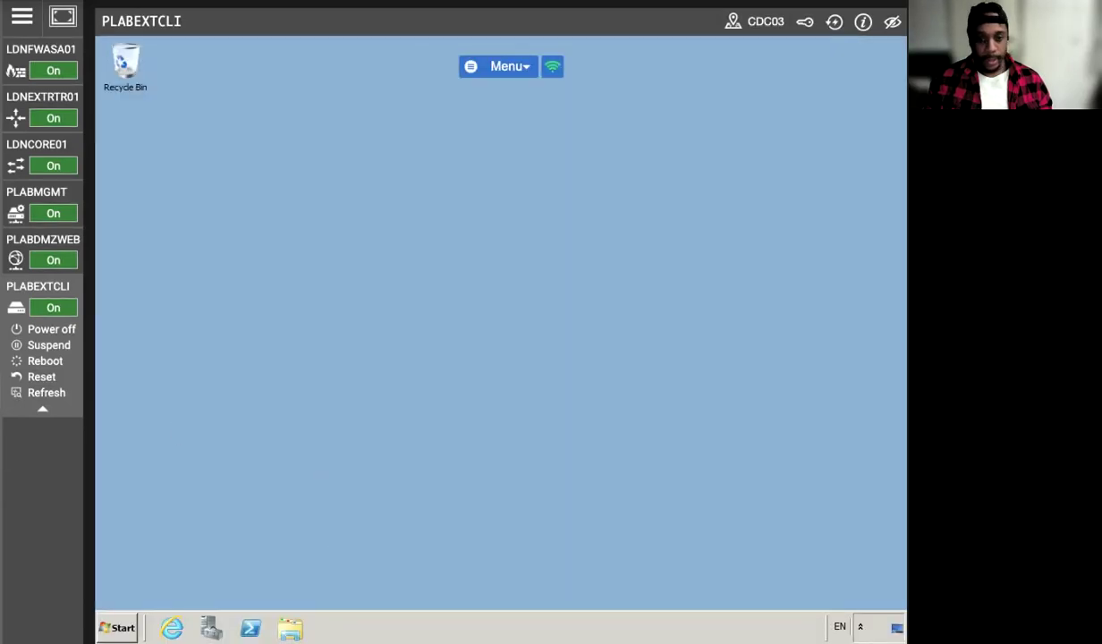
left_click(171, 628)
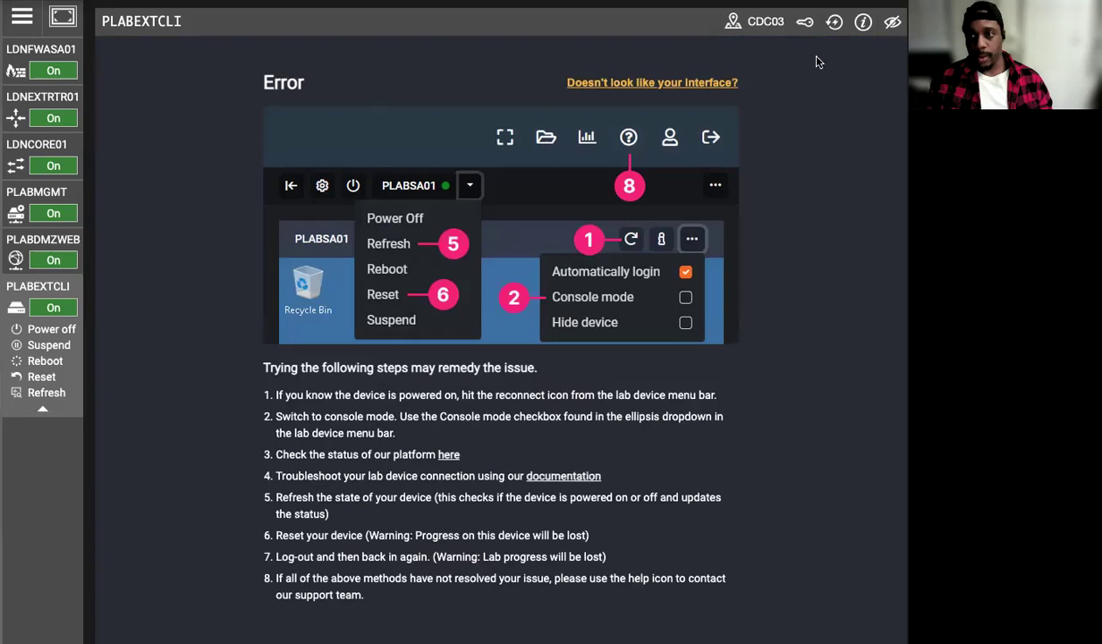
left_click(801, 25)
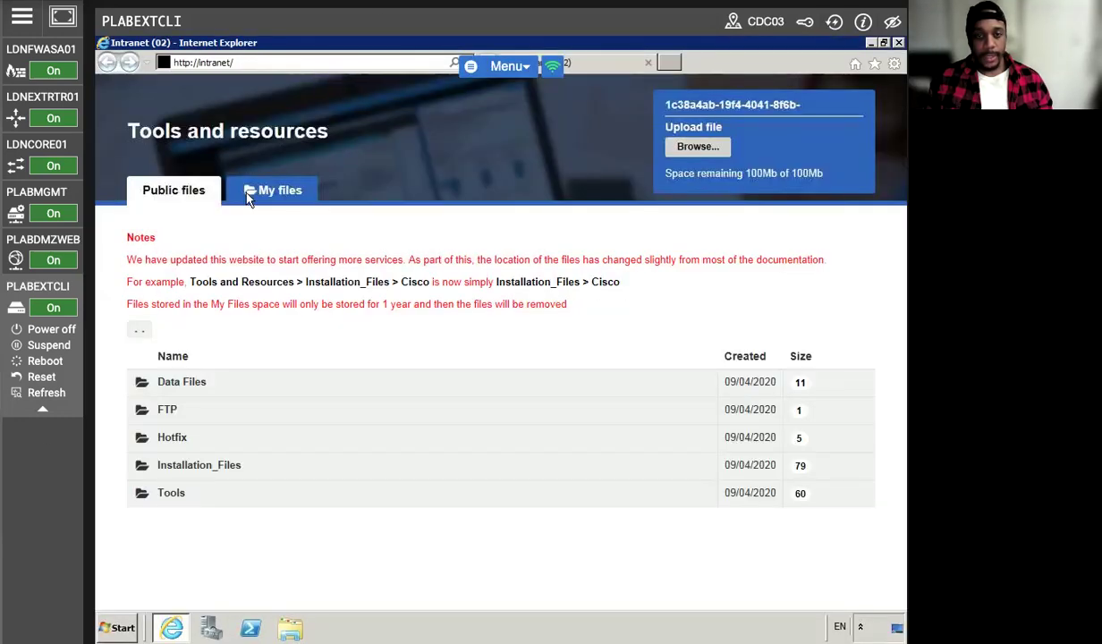
left_click(215, 62)
right_click(217, 62)
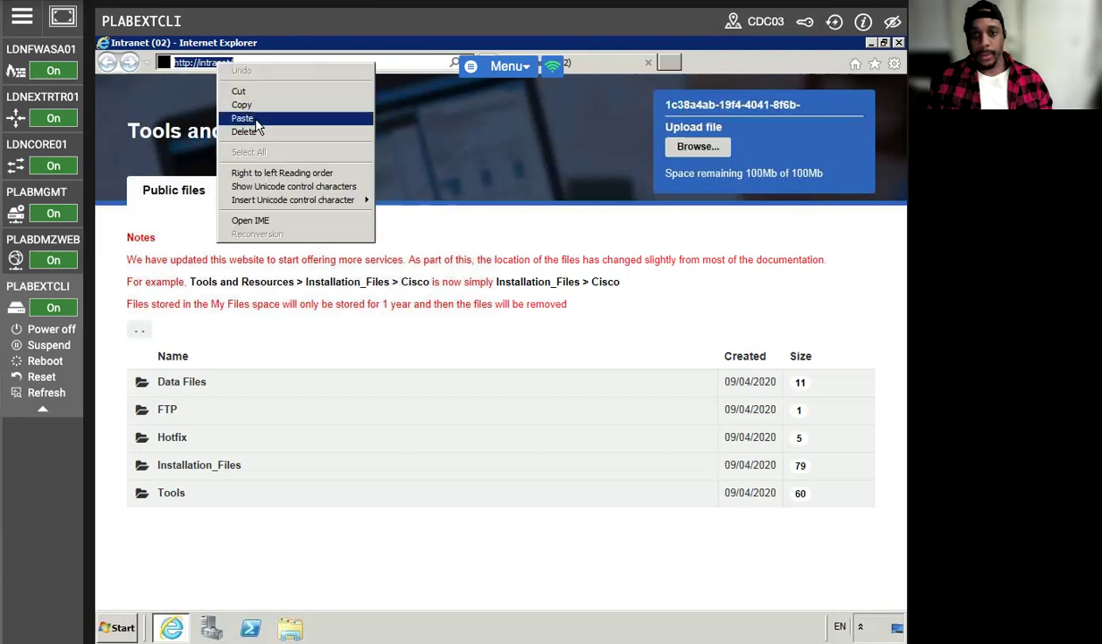
left_click(242, 118)
key("Return")
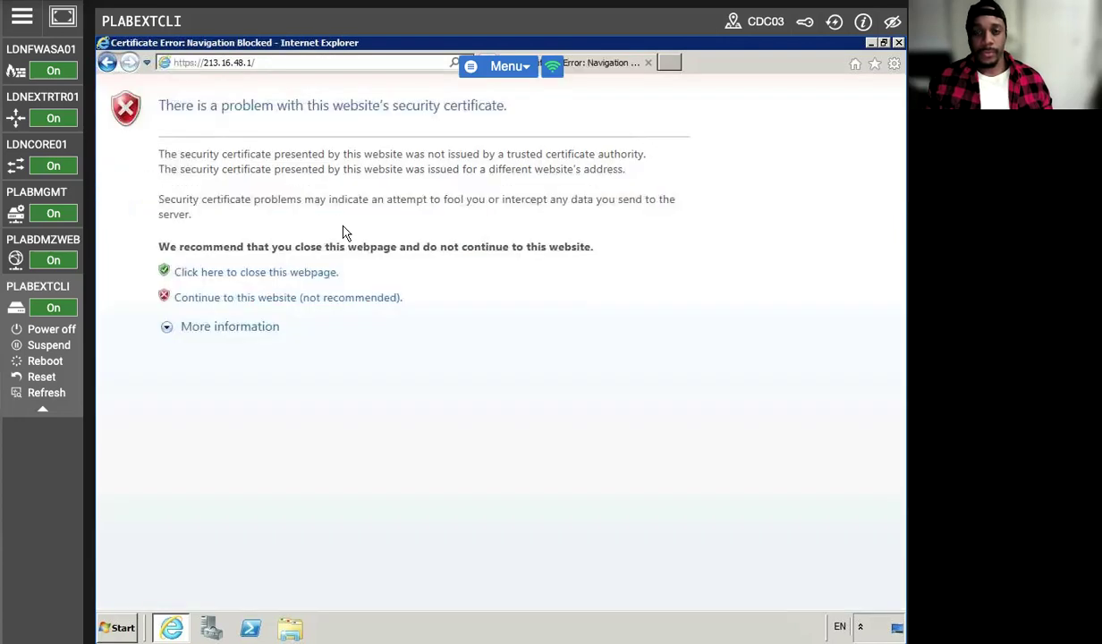
left_click(244, 301)
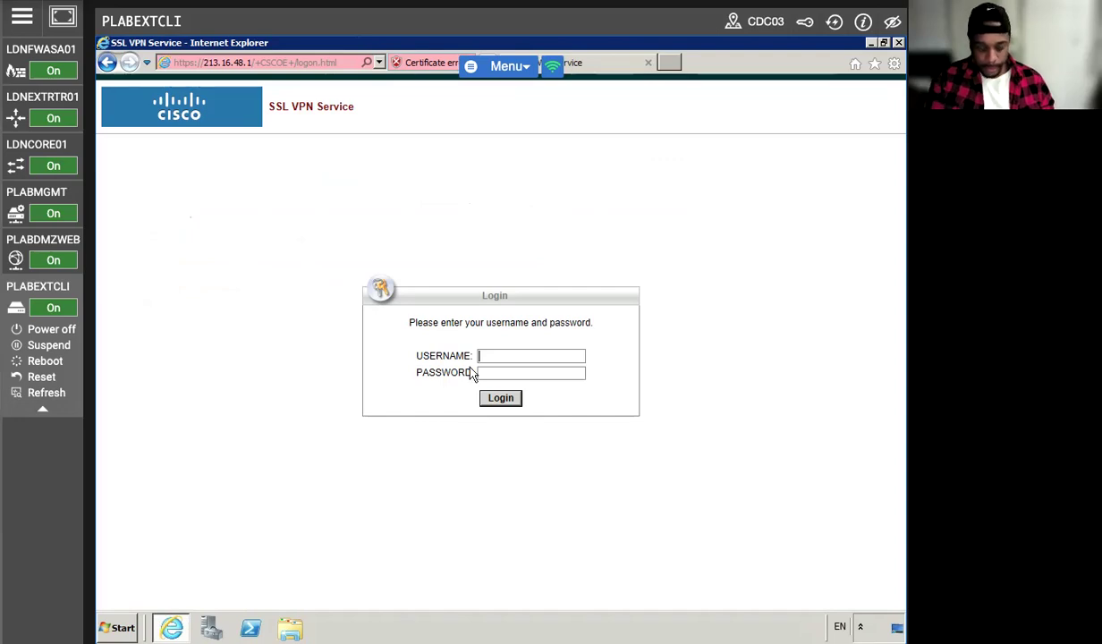
Log in to the SSL VPN Service portal with the VPN user's username and password.
type("fre")
key("Tab")
type("••••••")
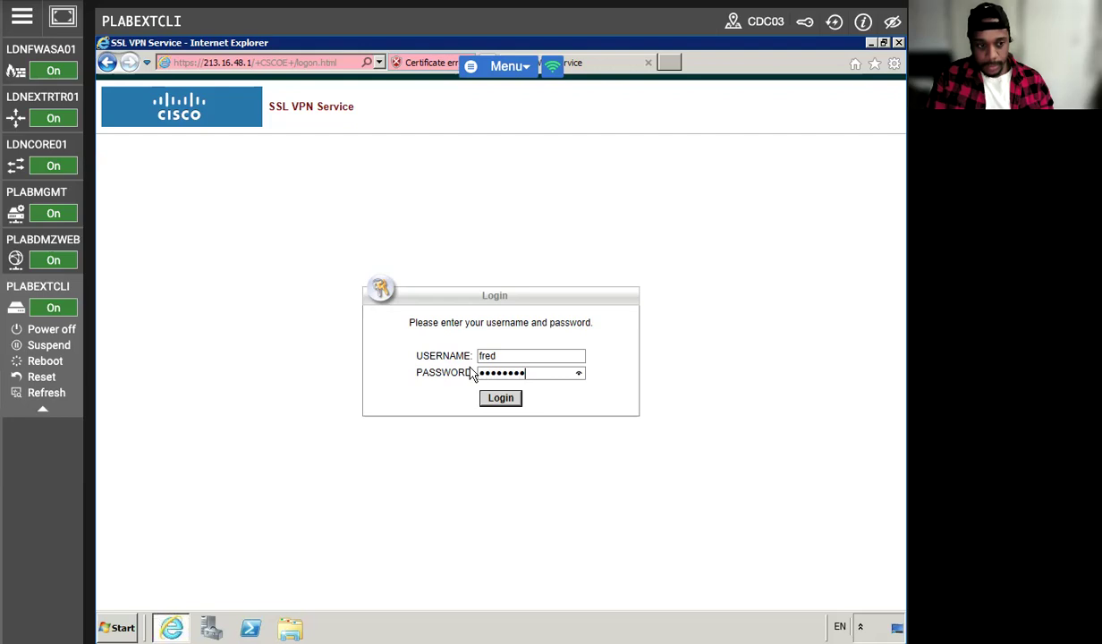
key("Return")
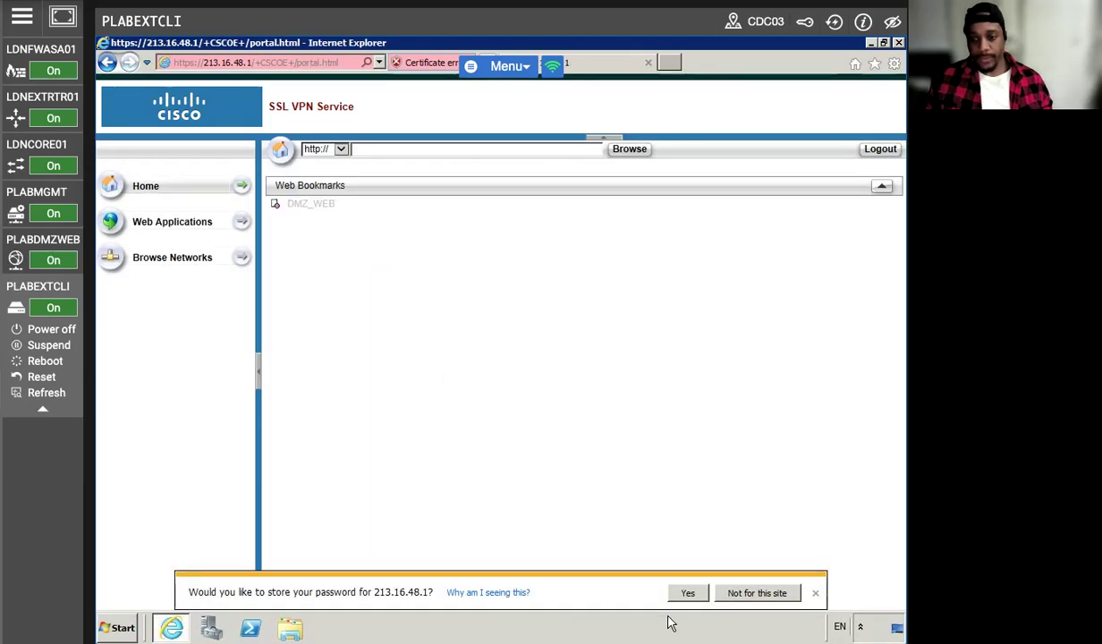
Choose 'Not for this site' so Internet Explorer doesn't store the portal password.
left_click(742, 592)
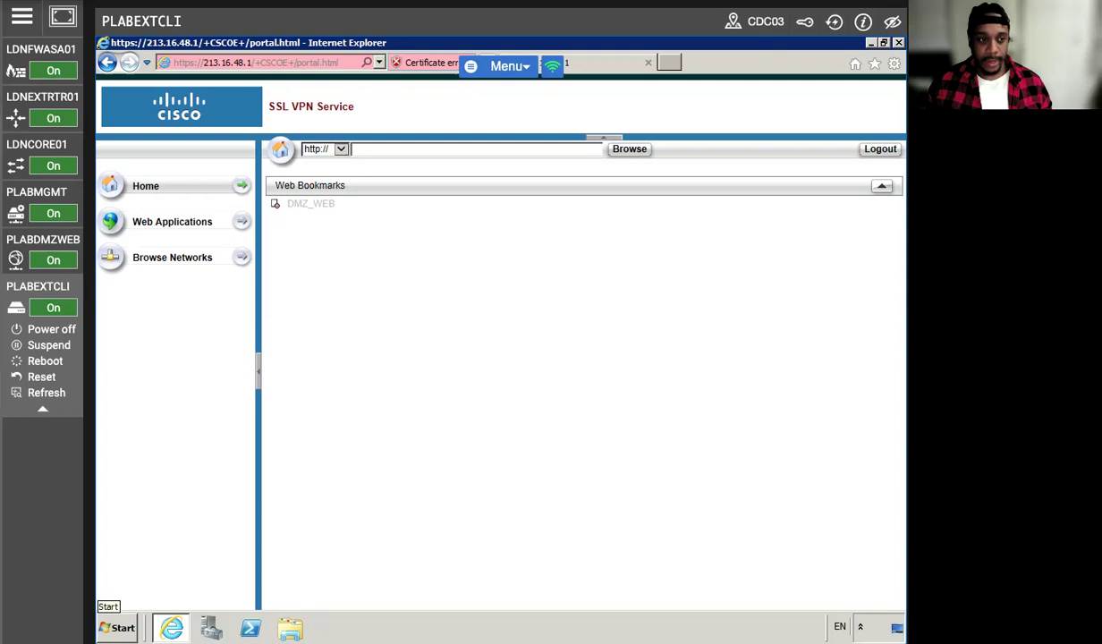
On the LDNFWASA01 console, enter global configuration mode with 'configure terminal'.
left_click(53, 50)
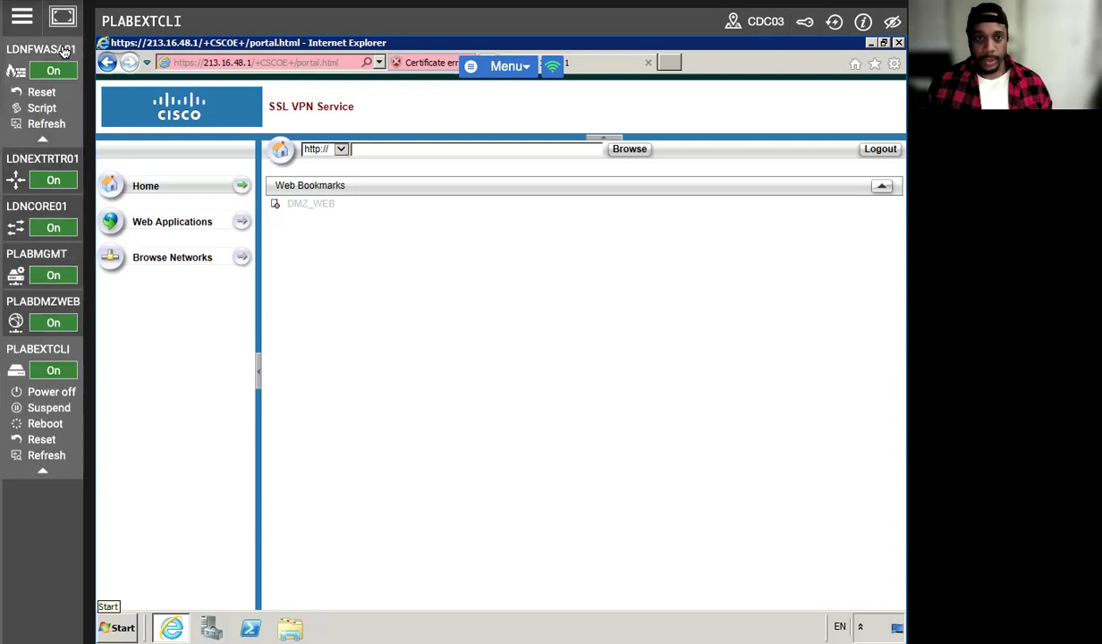
left_click(298, 177)
type("CON")
key("BackSpace")
key("BackSpace")
type("configure tr")
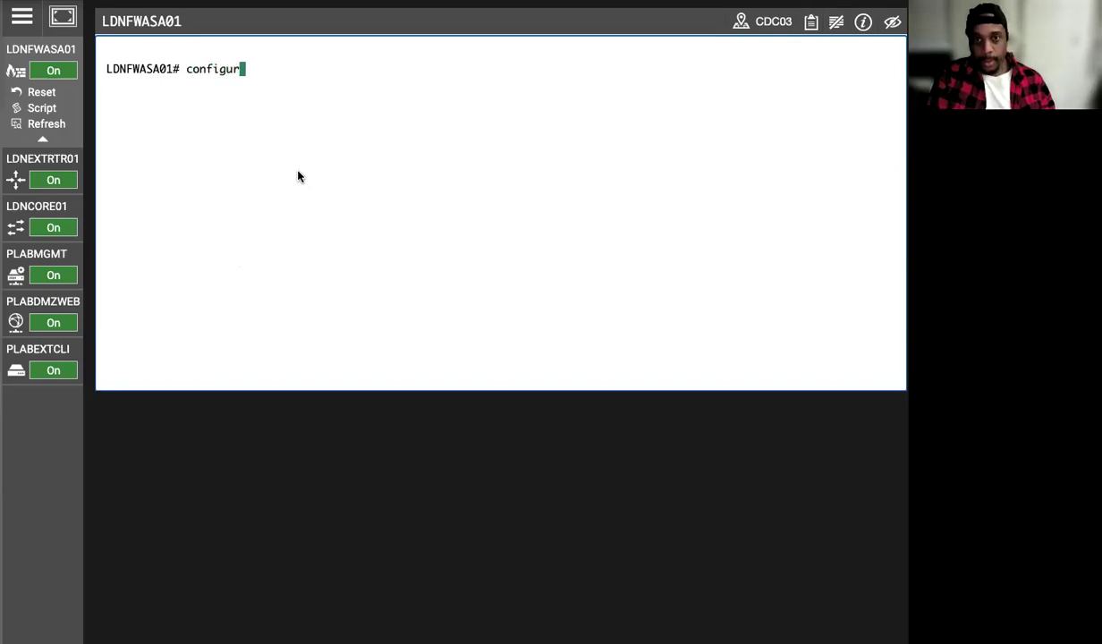
key("BackSpace")
type("ermiunal")
key("BackSpace")
key("BackSpace")
key("BackSpace")
key("BackSpace")
key("BackSpace")
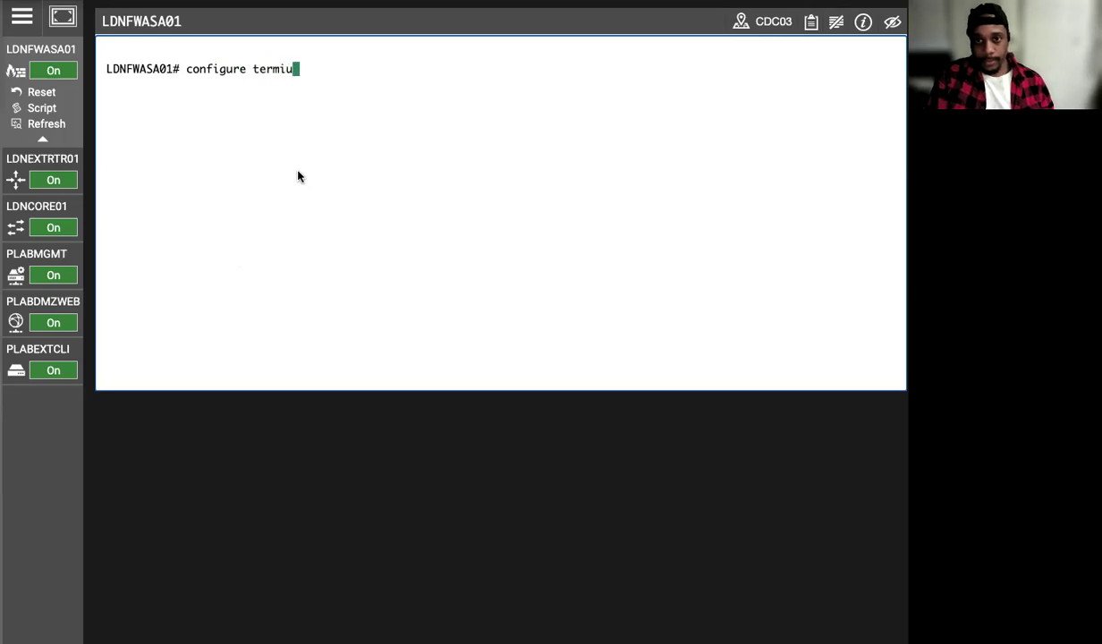
type("inal")
key("Return")
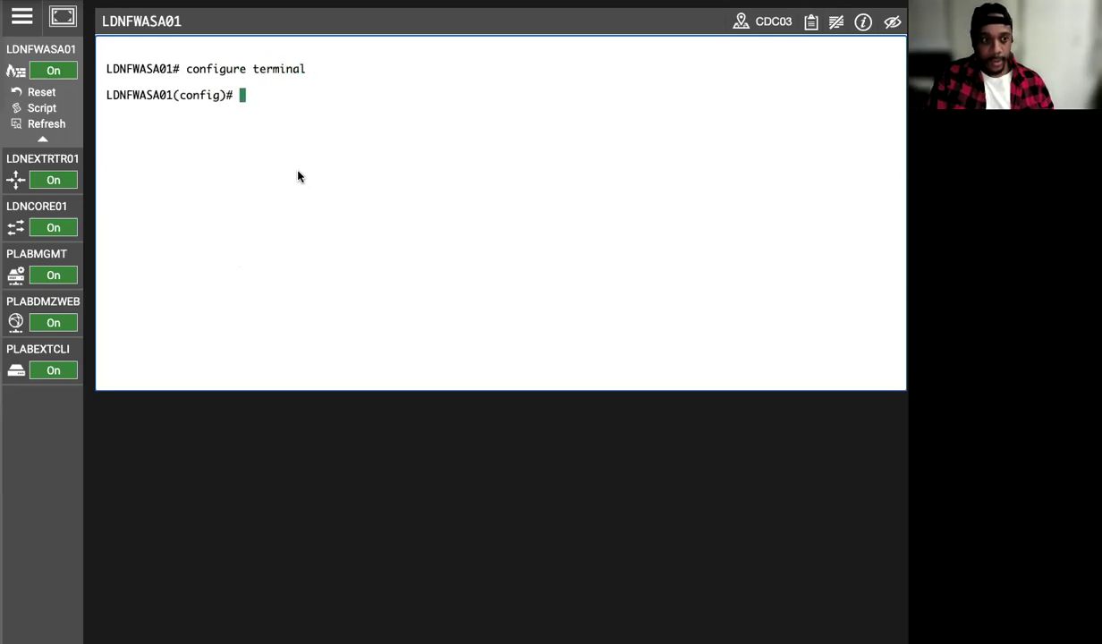
Map 172.16.16.10 to the name PLABDMZWEB, then exit configuration mode.
type("name 1")
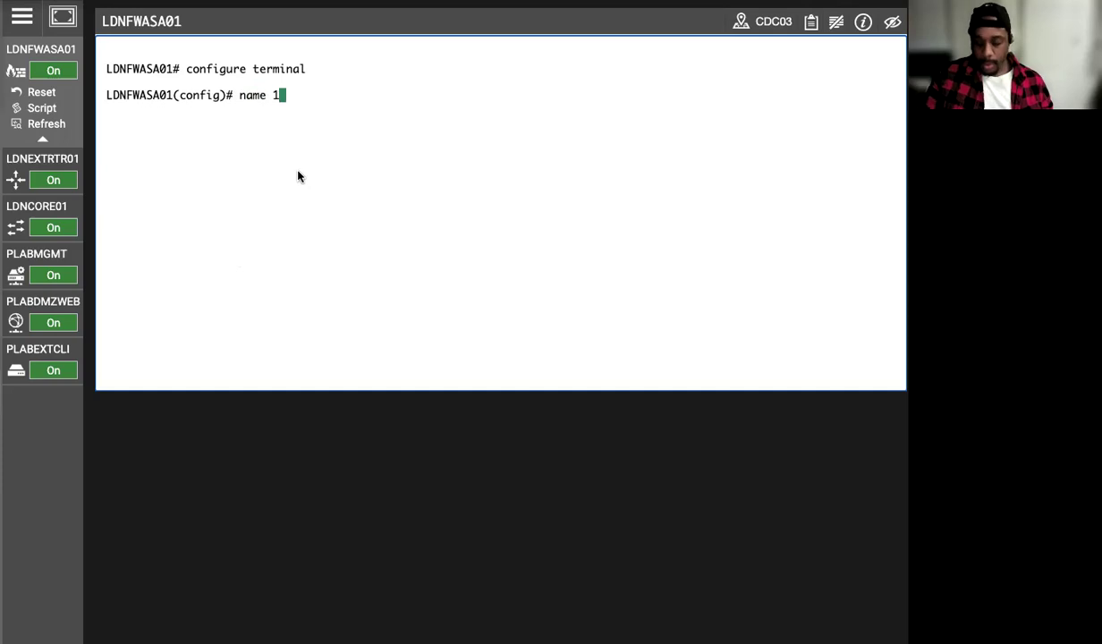
type("72.16.16")
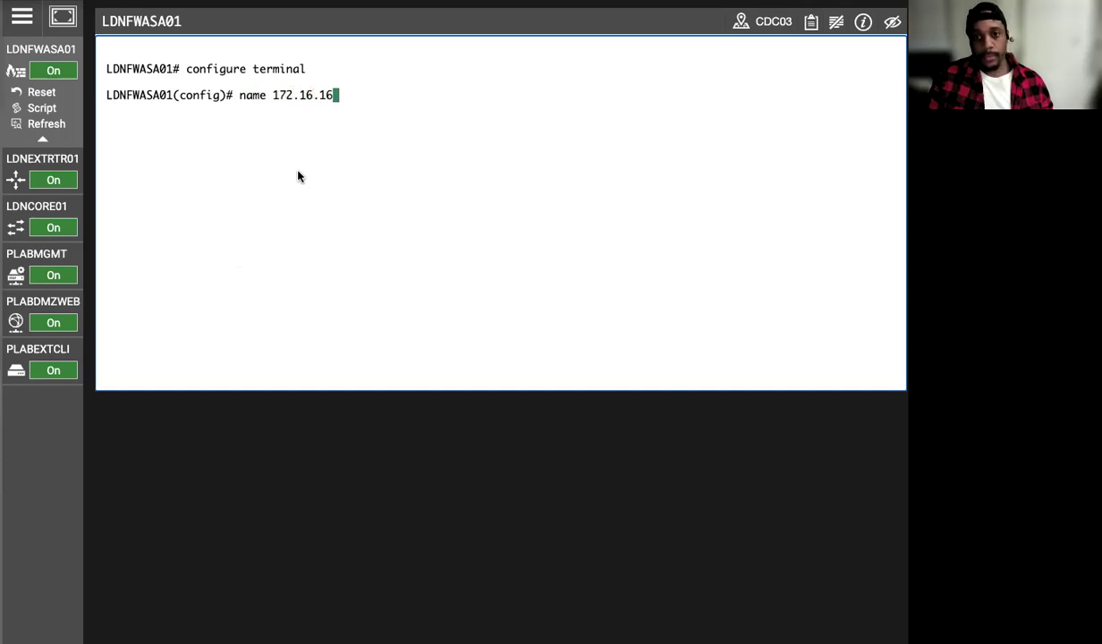
type(".10 P")
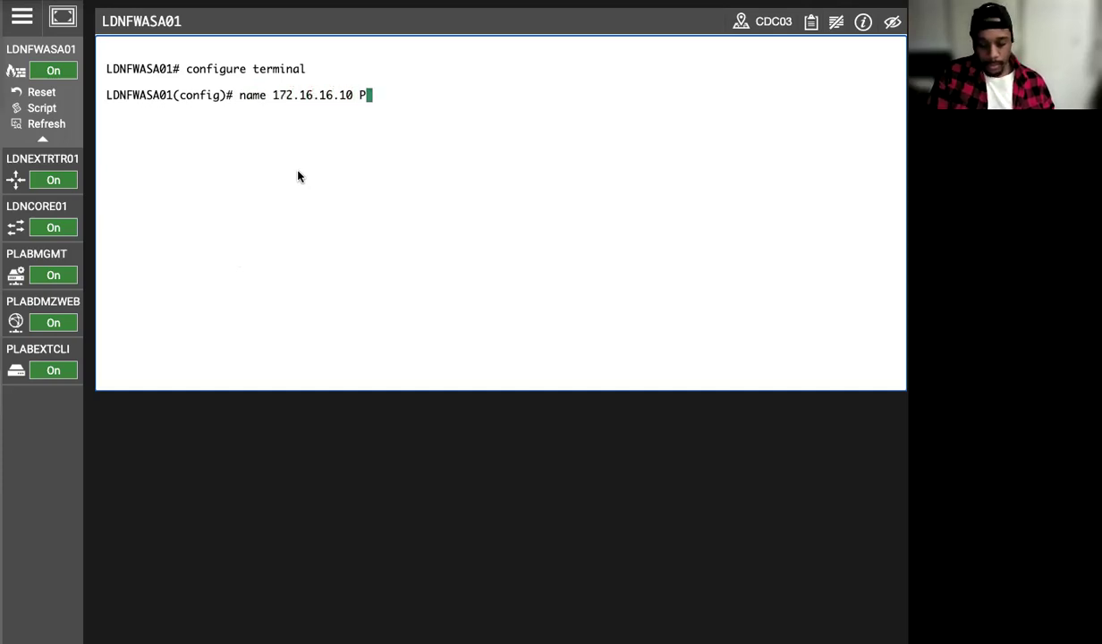
type("LABDMZ")
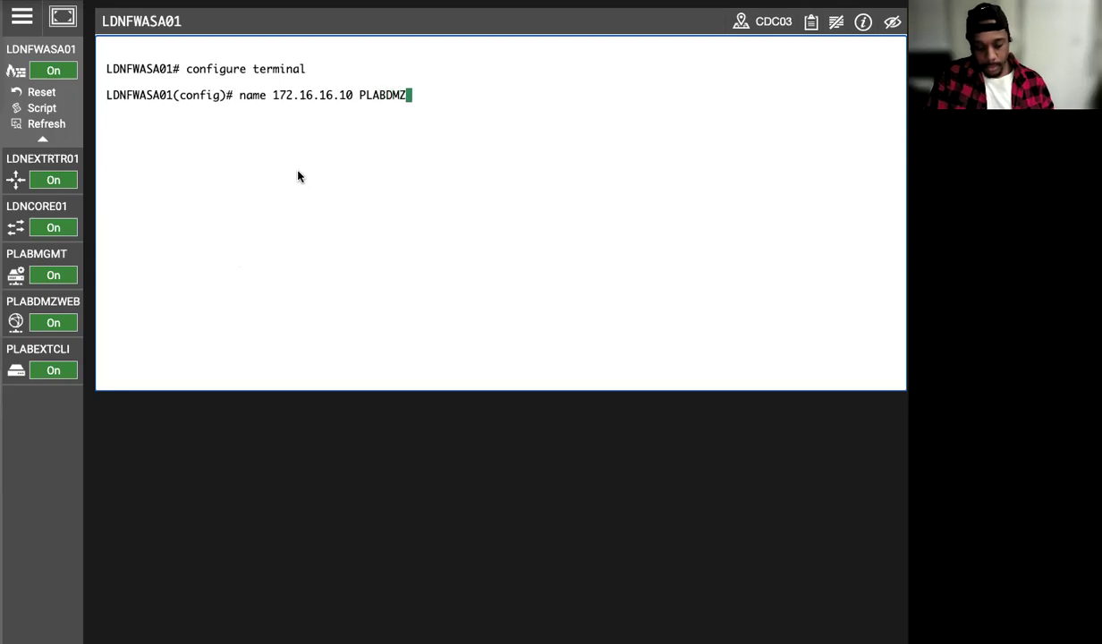
type("WEB")
key("Return")
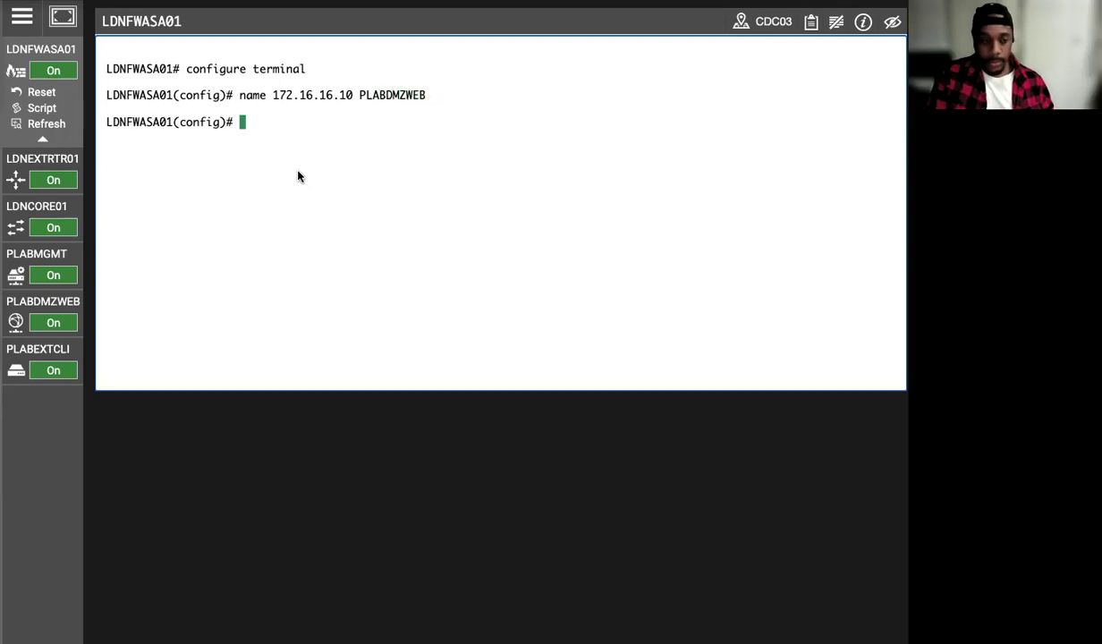
type("exit")
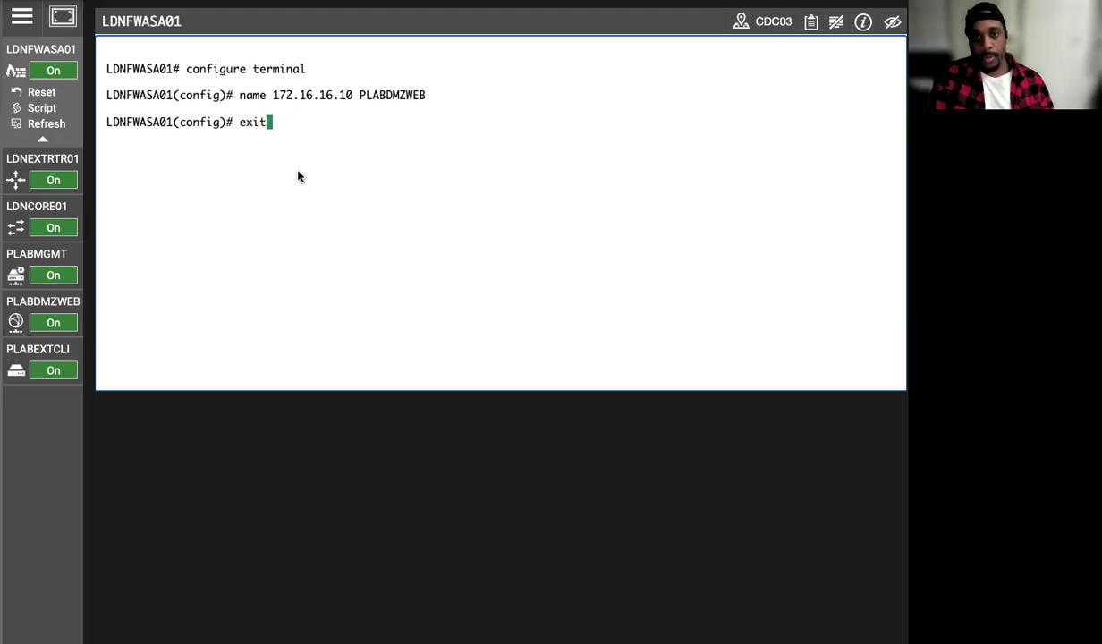
key("Return")
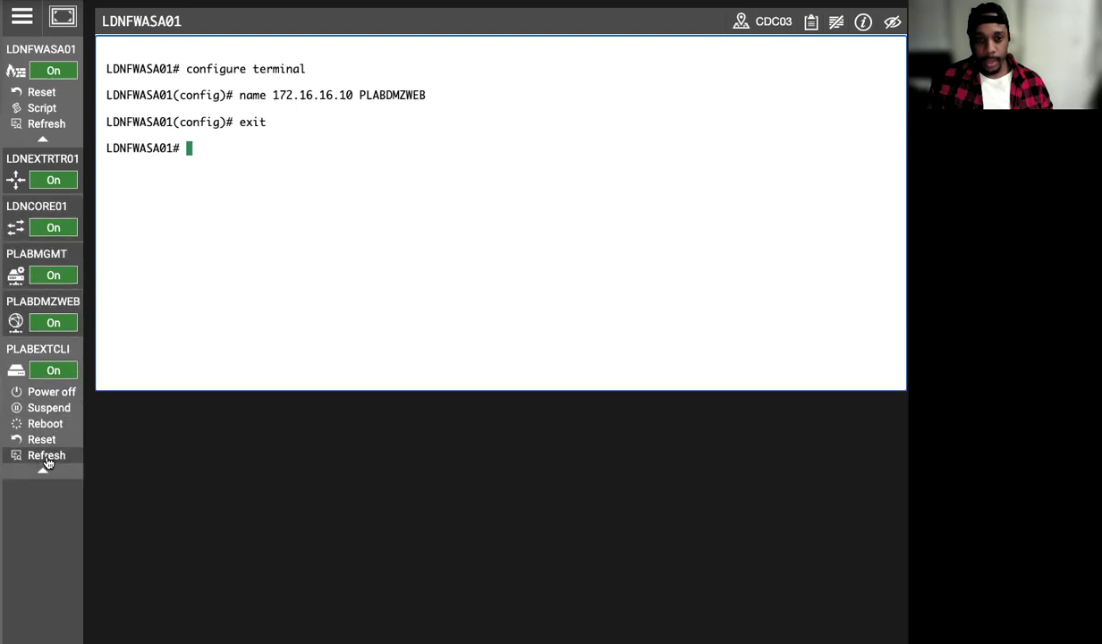
On PLABMGMT, refresh ASDM from the ASA with Refresh Now to pick up the CLI name change.
left_click(50, 266)
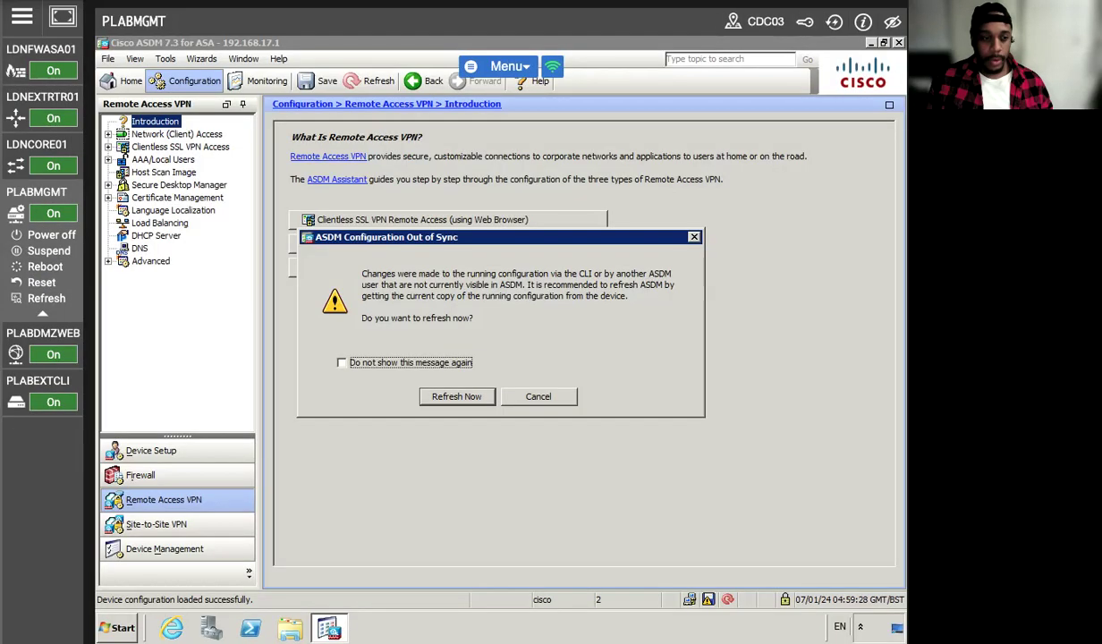
left_click(456, 396)
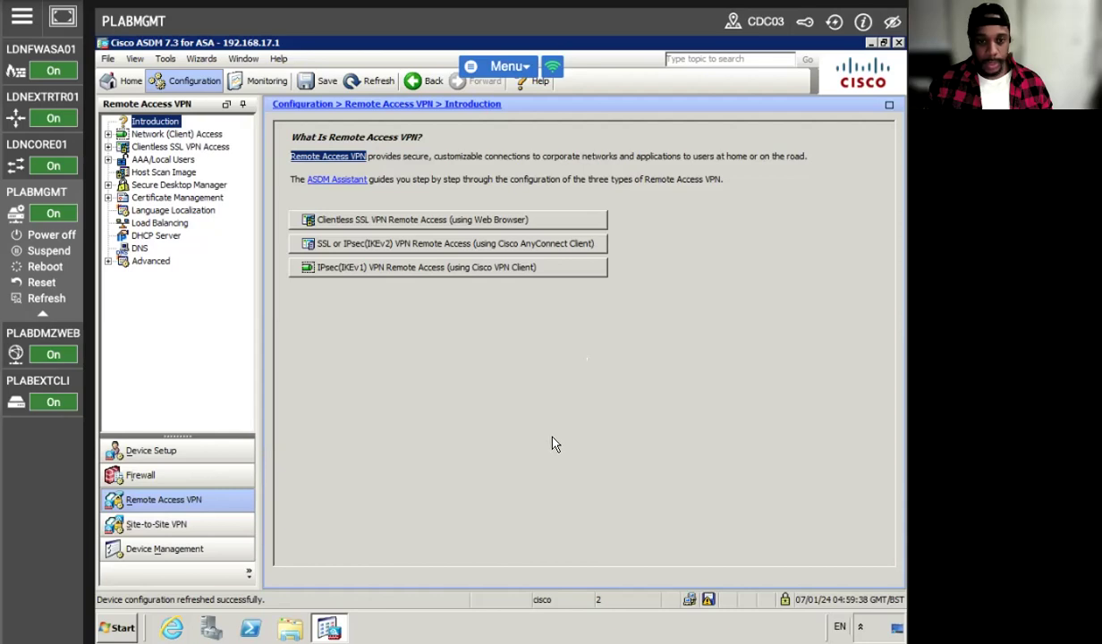
On PLABEXTCLI, refresh the SSL VPN portal page in Internet Explorer.
left_click(54, 382)
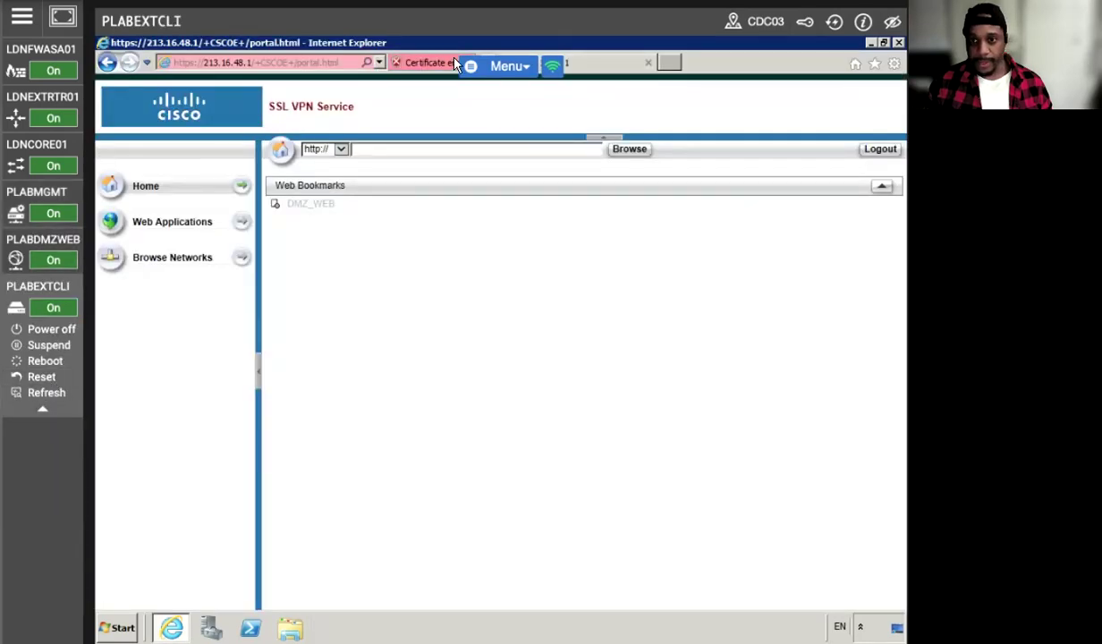
right_click(622, 336)
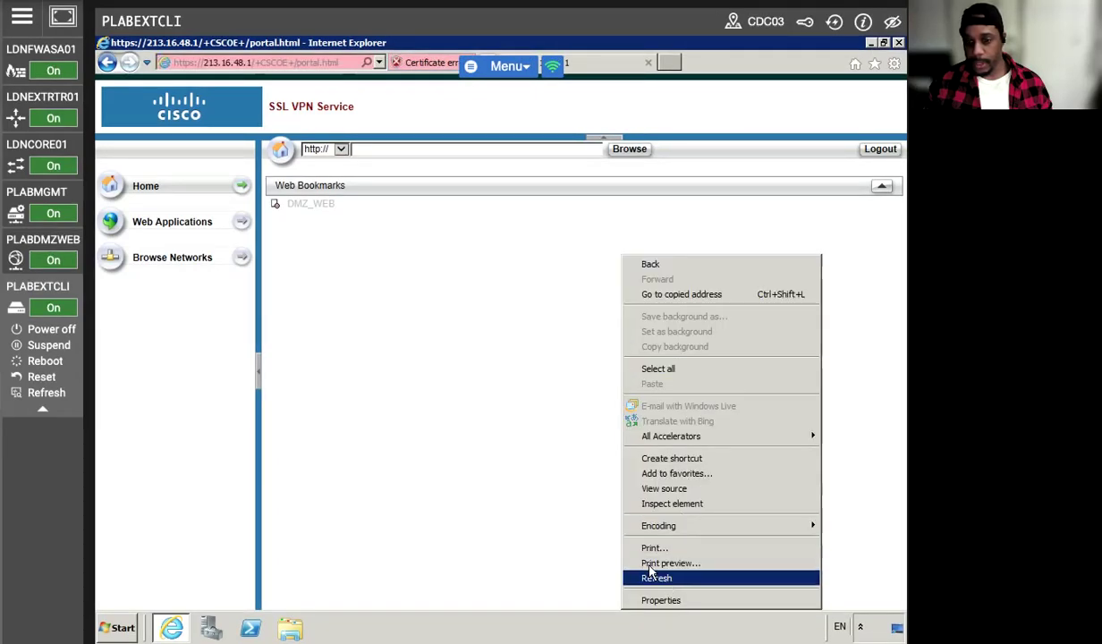
left_click(662, 578)
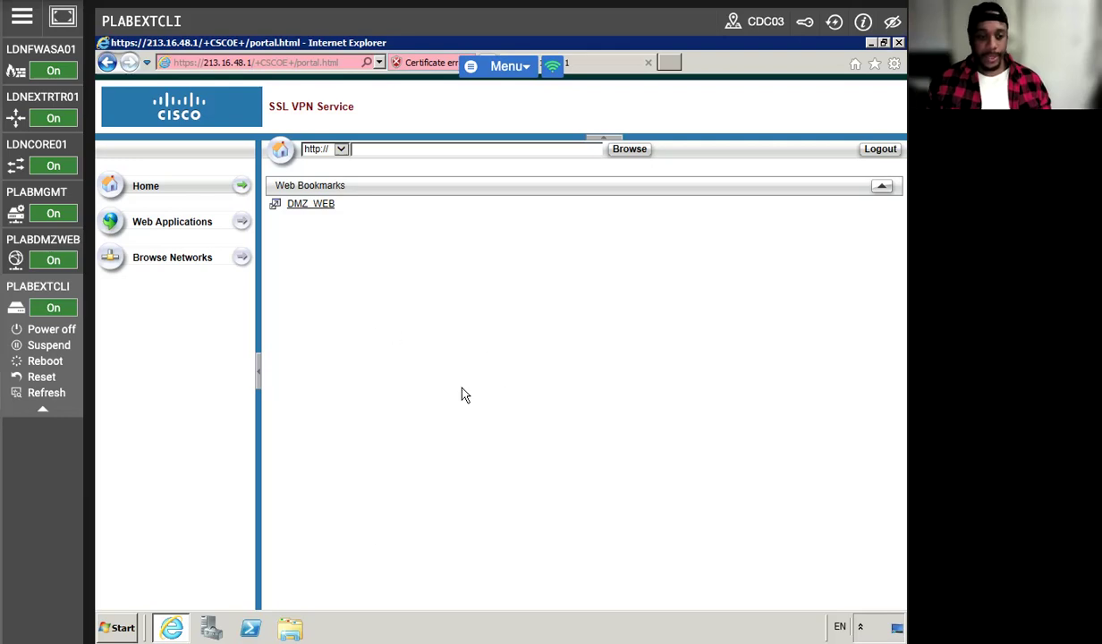
Open the DMZ_WEB bookmark, then reconnect and bring up the LDNFWASA01 firewall console.
left_click(309, 204)
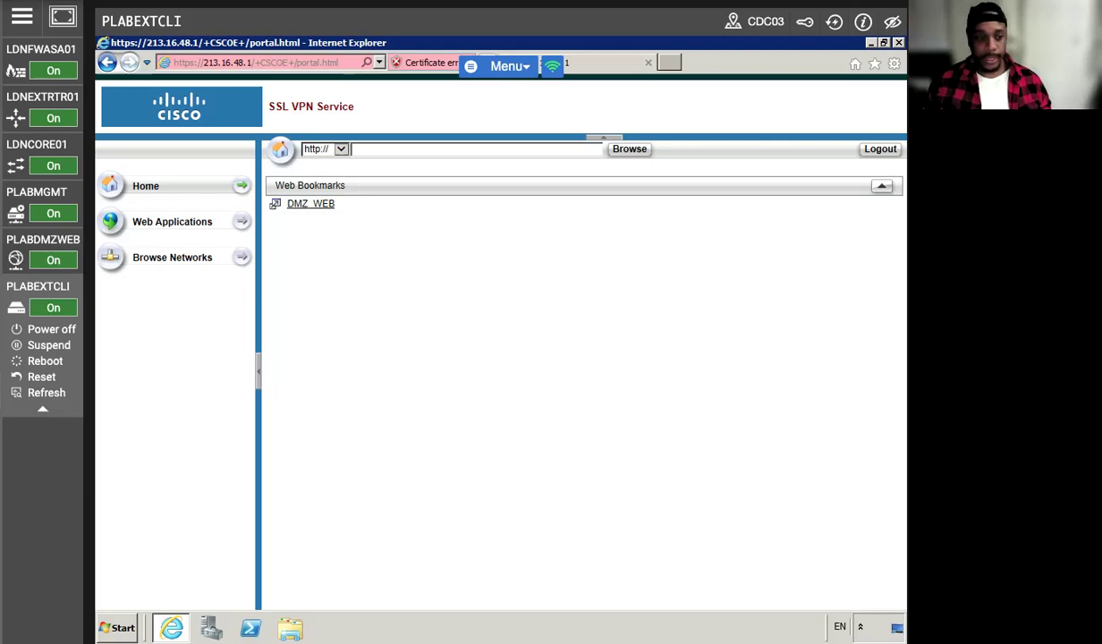
left_click(41, 50)
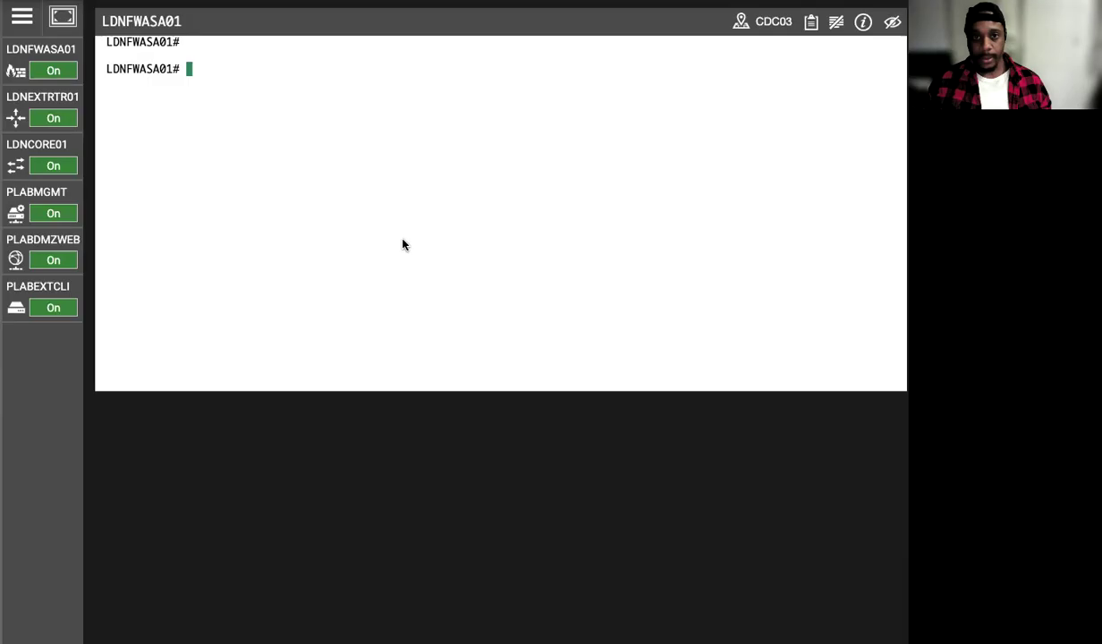
mouse_move(53, 306)
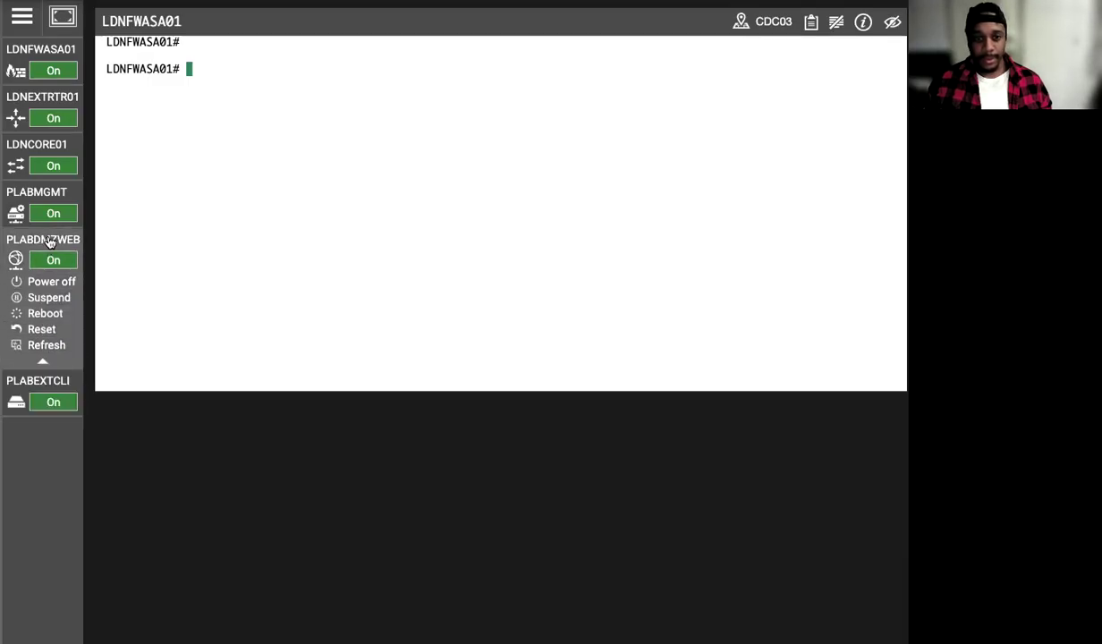
left_click(40, 284)
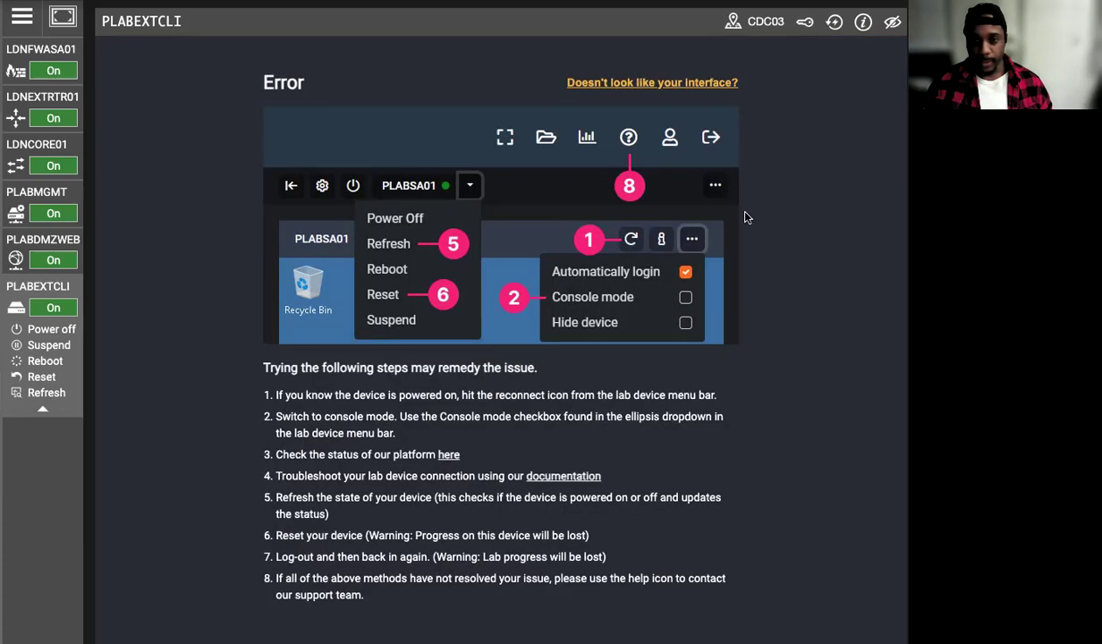
left_click(835, 24)
left_click(41, 52)
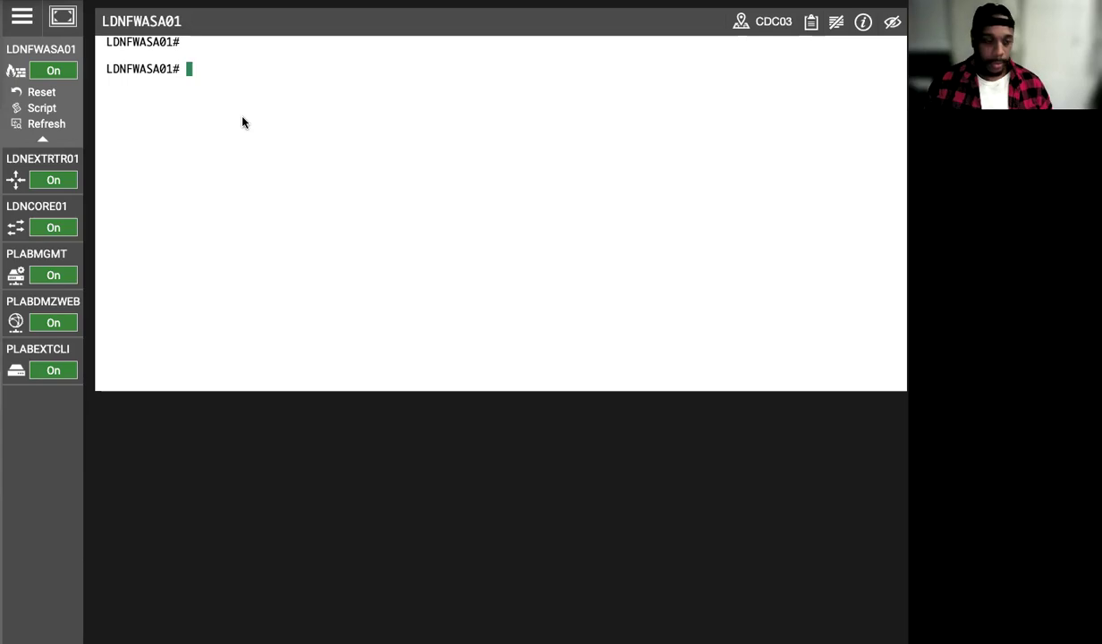
Enter configuration mode and run 'crypto key zeroize rsa' twice on LDNFWASA01.
left_click(241, 122)
type("configure terminal")
key("Return")
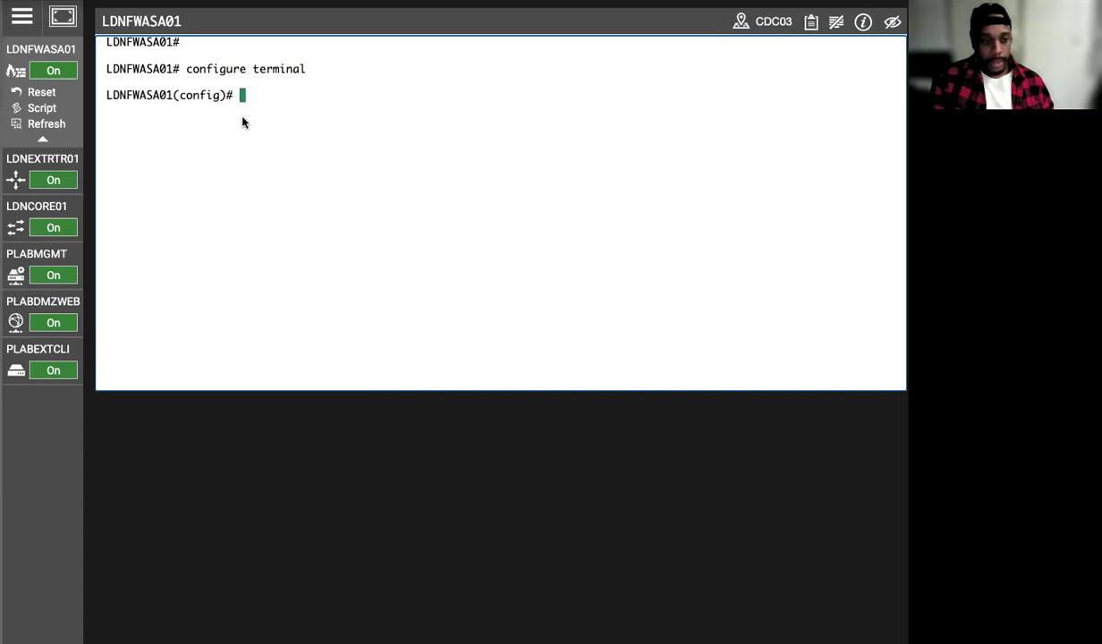
type("crypto ")
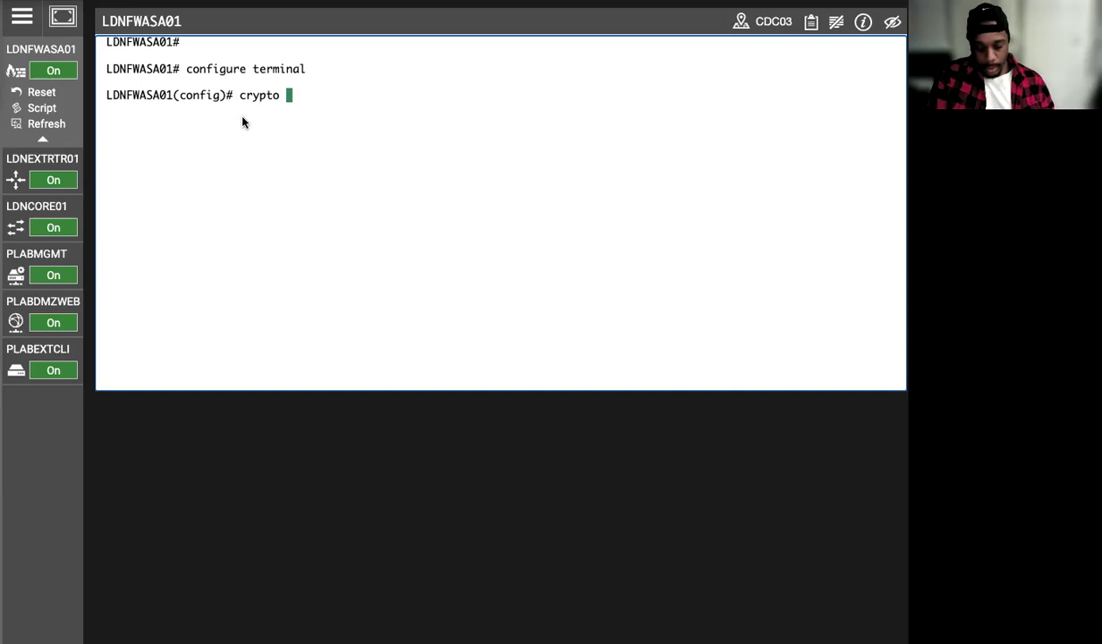
type("key ")
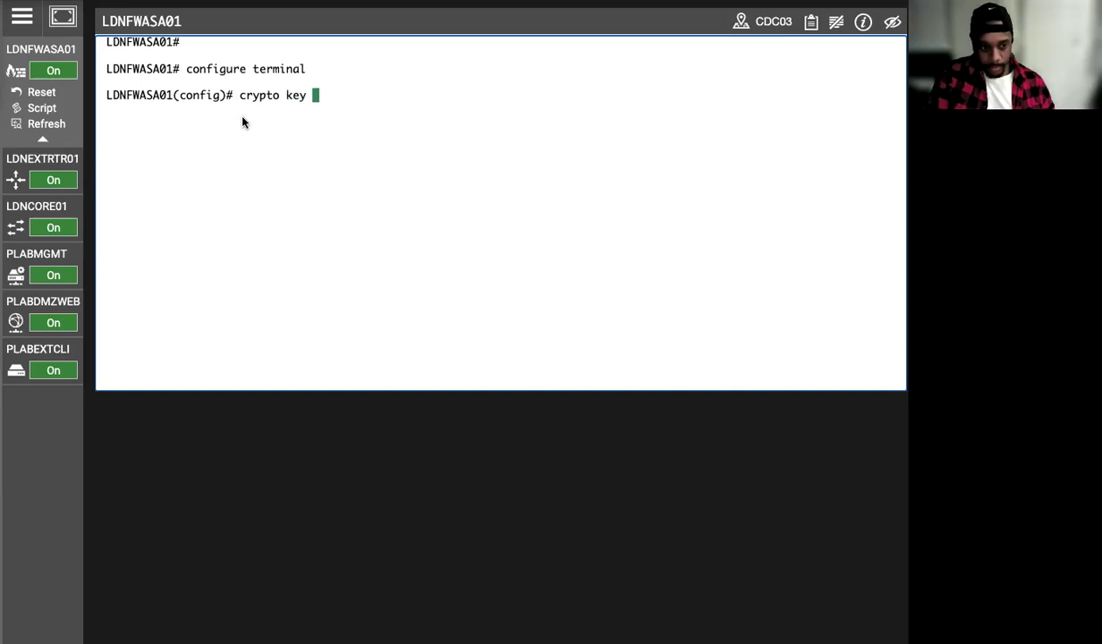
type("zeroi")
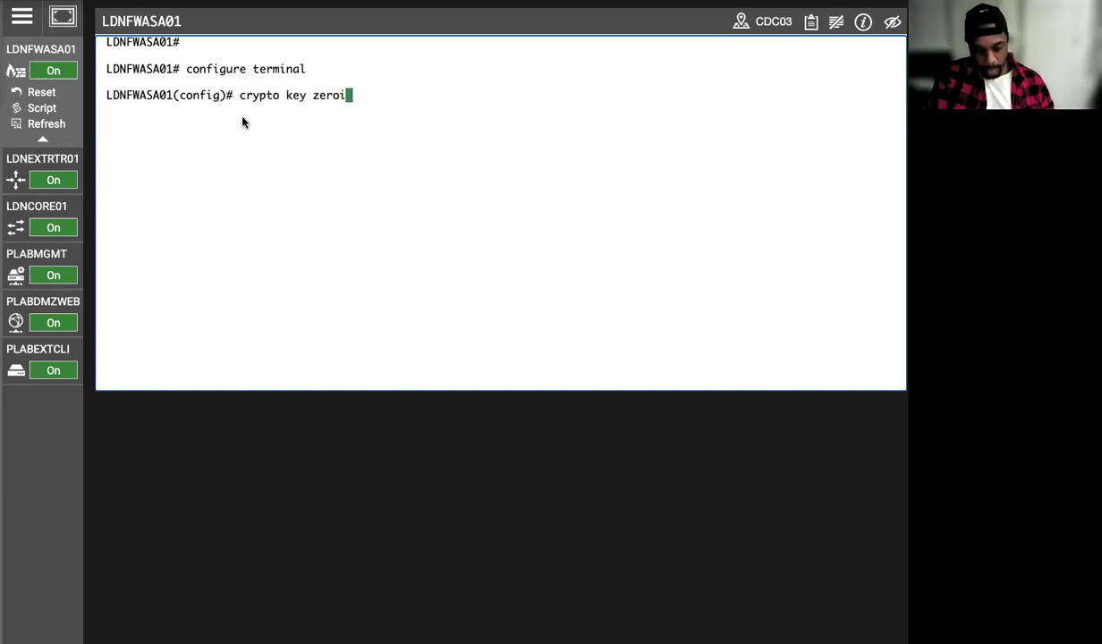
type("ze rsa")
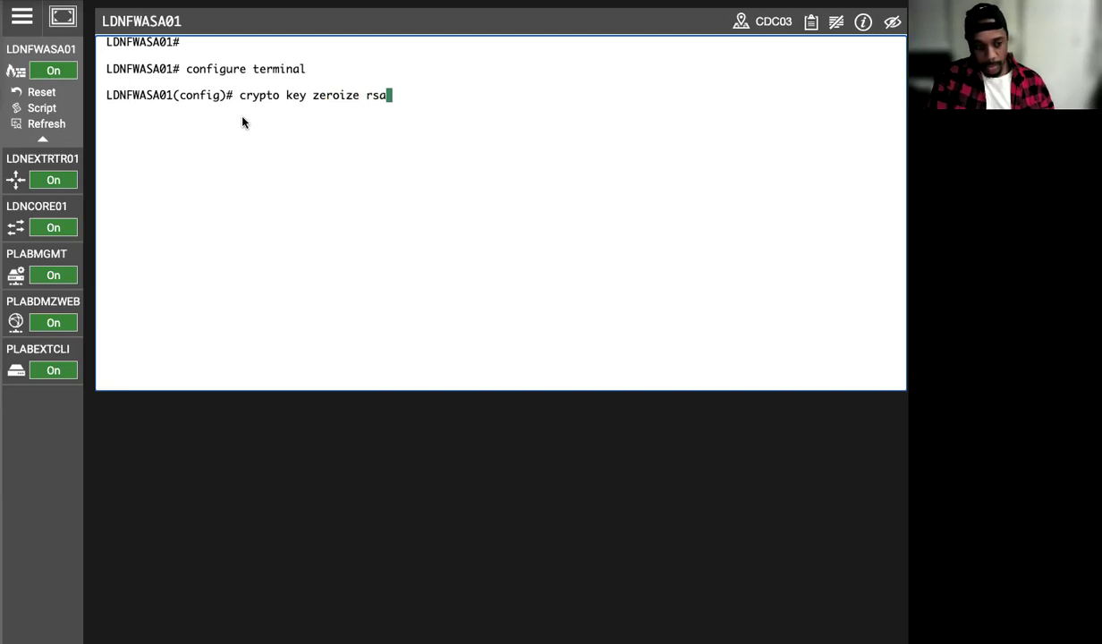
key("Return")
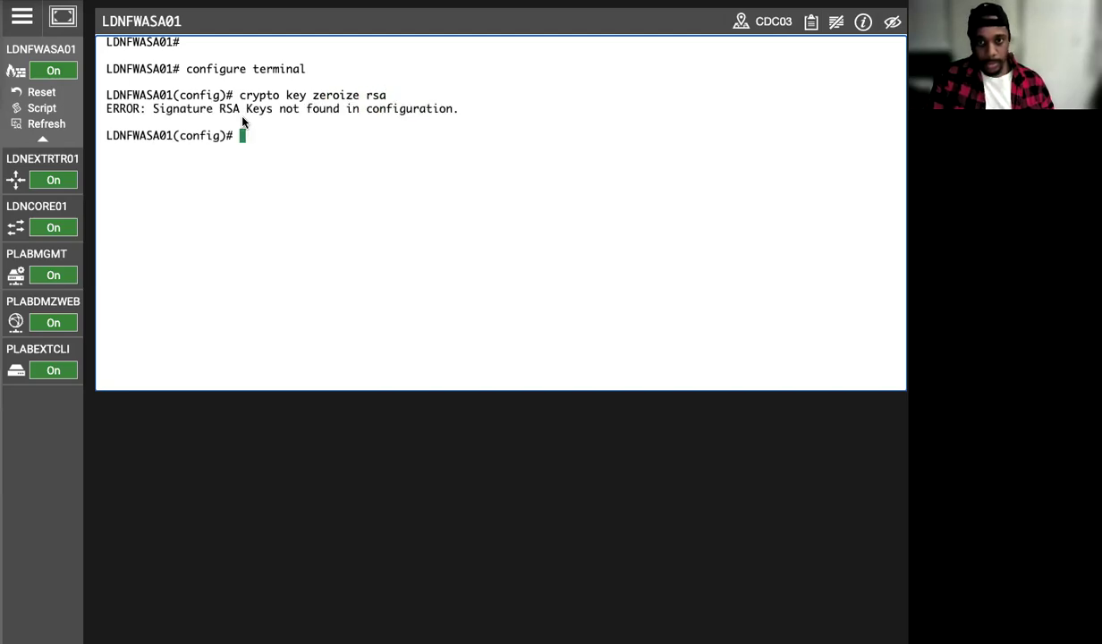
key("Up")
key("Left")
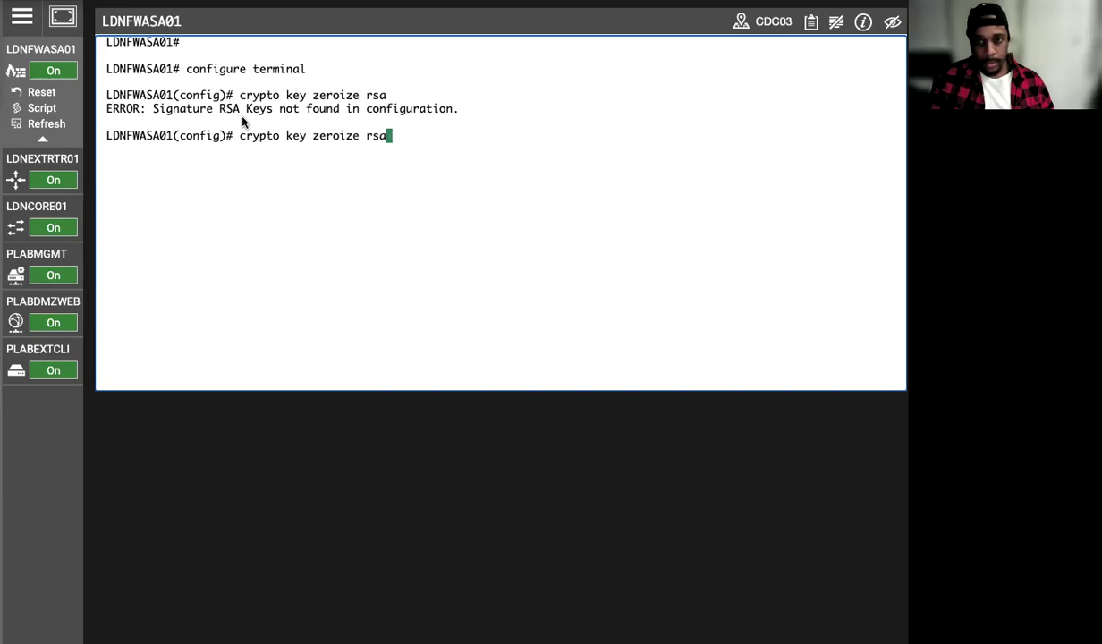
key("Left")
key("Left")
key("Left")
key("Left")
key("Left")
key("Left")
key("Left")
key("Left")
key("Left")
key("Left")
key("Left")
key("Left")
key("Left")
key("Left")
key("Left")
key("Left")
key("Left")
key("Left")
key("Left")
key("Left")
key("Left")
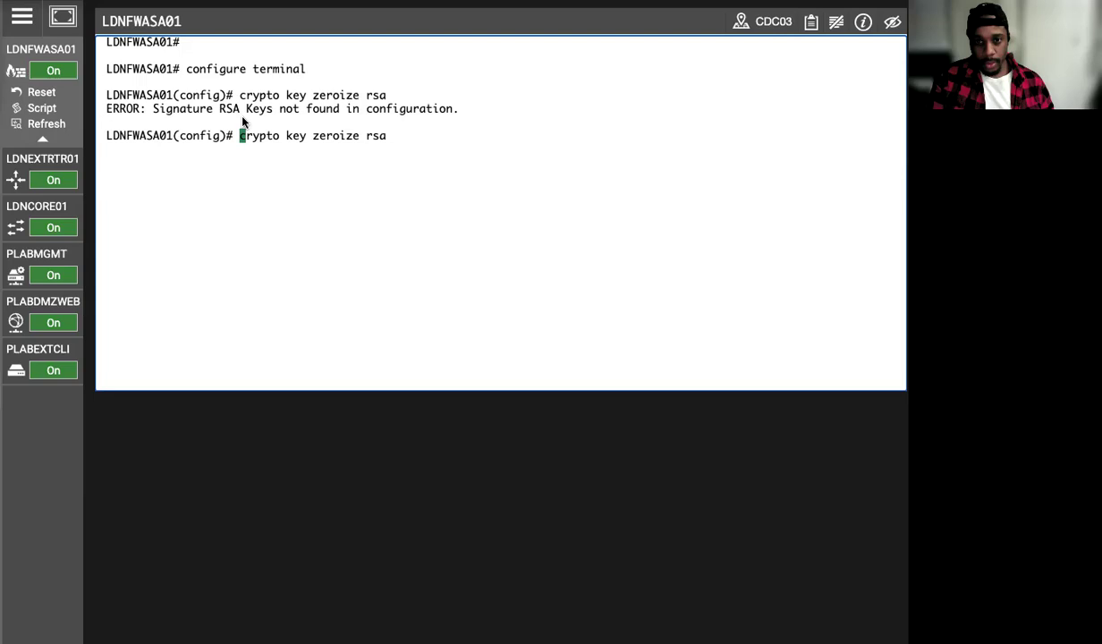
key("Return")
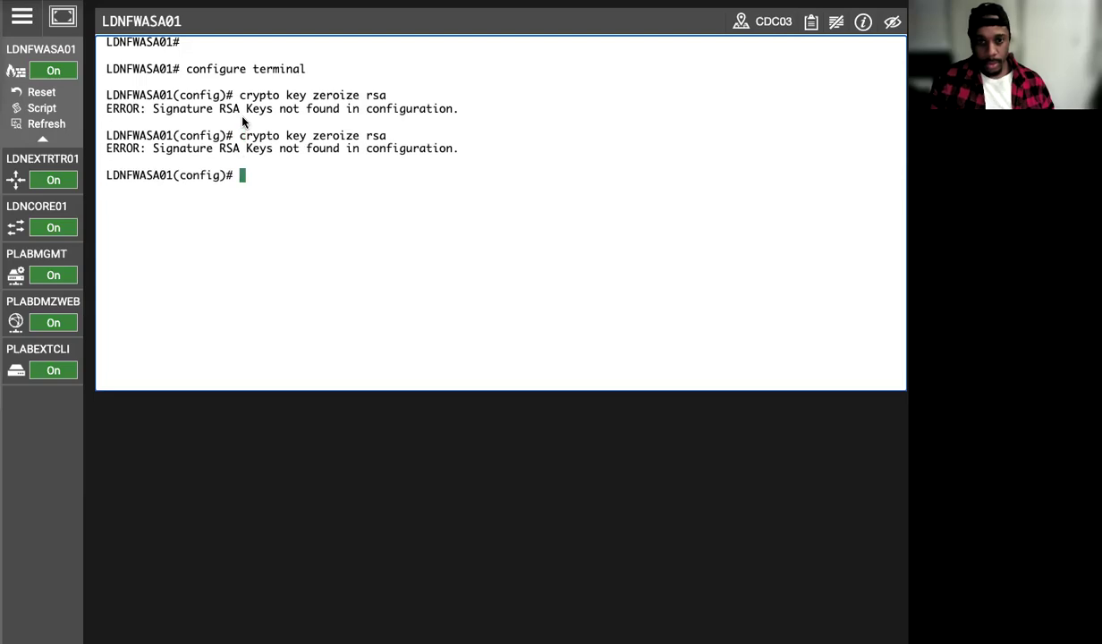
Re-run 'crypto key zeroize rsa' on the firewall, then return to ASDM on PLABMGMT.
left_click(42, 371)
left_click(31, 239)
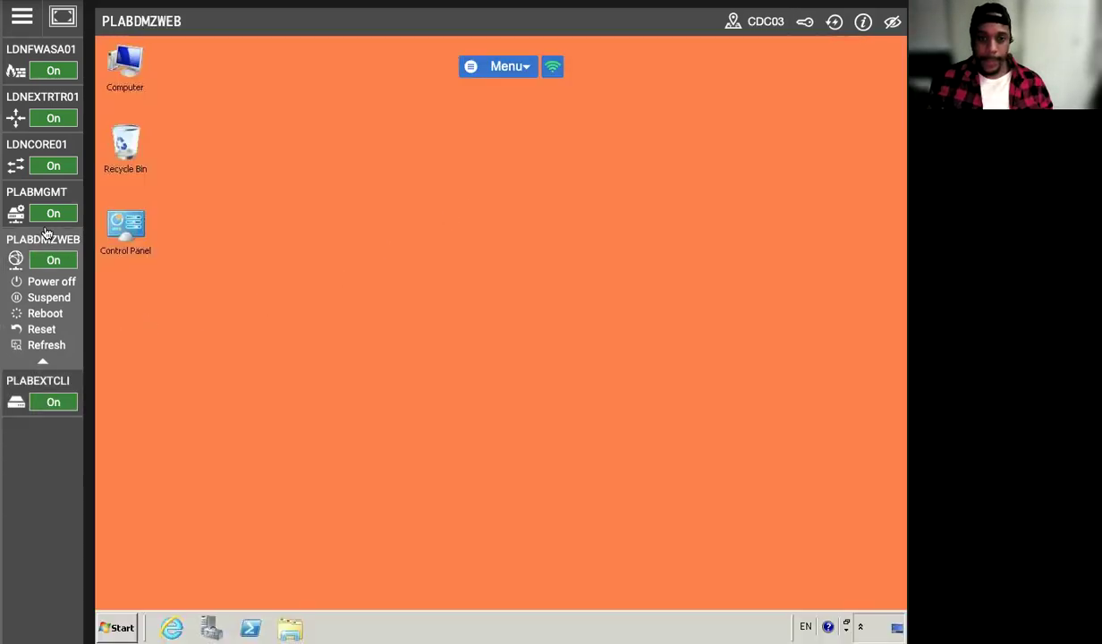
mouse_move(40, 187)
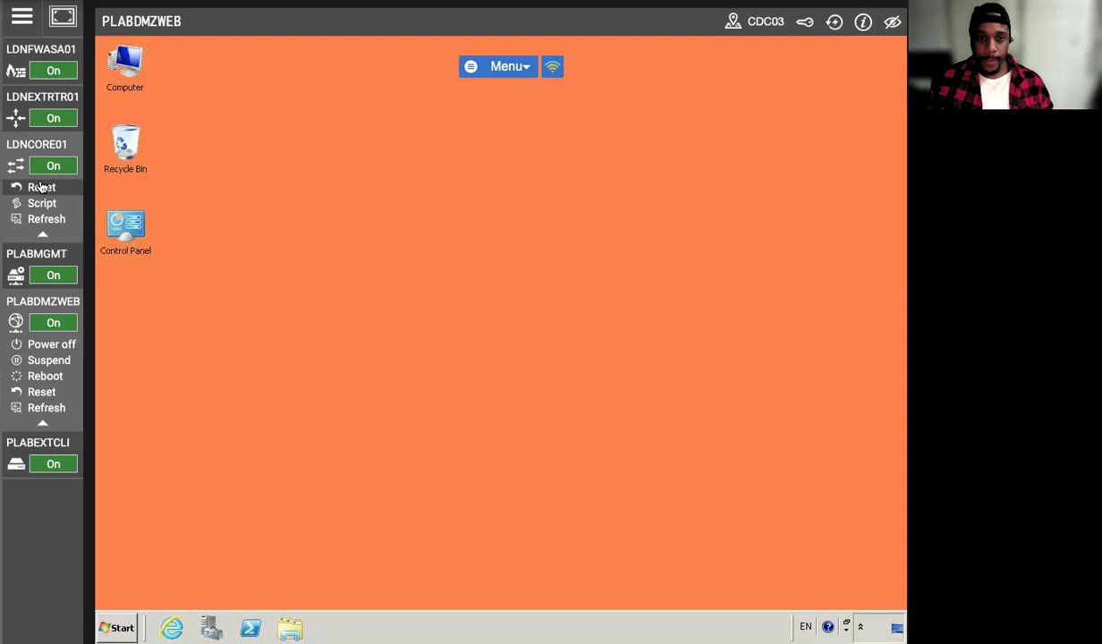
left_click(25, 191)
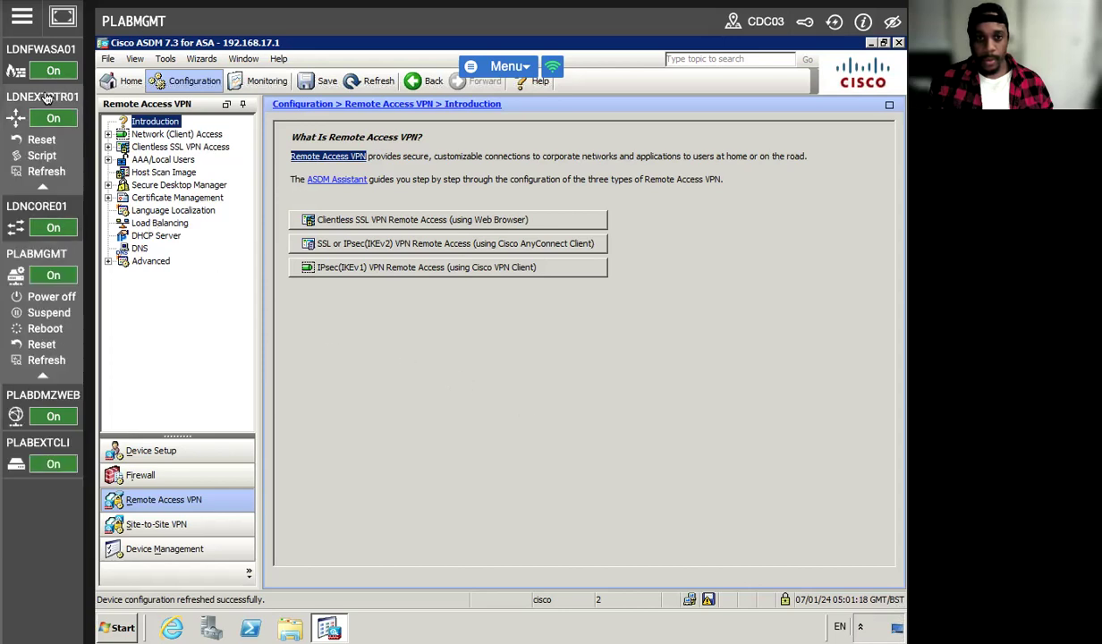
left_click(26, 63)
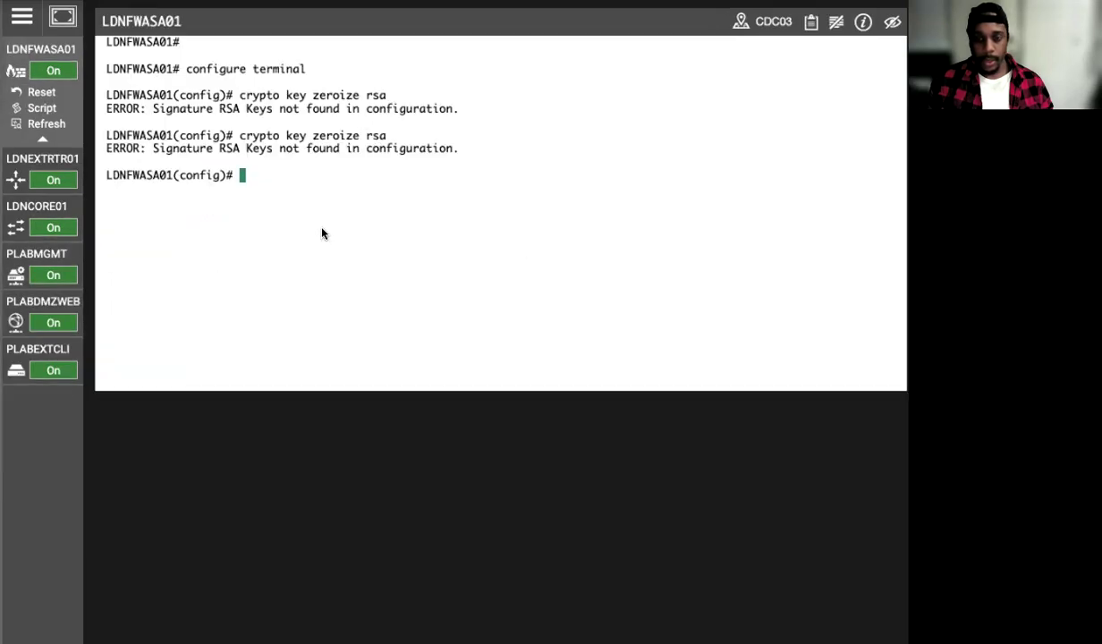
key("Up")
key("Return")
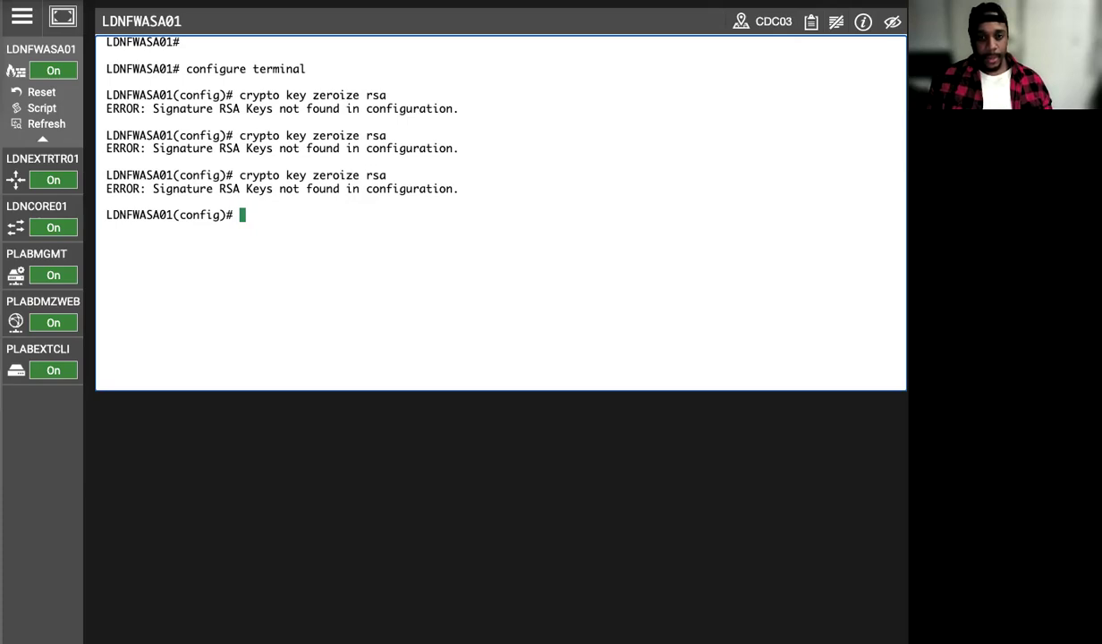
left_click(81, 14)
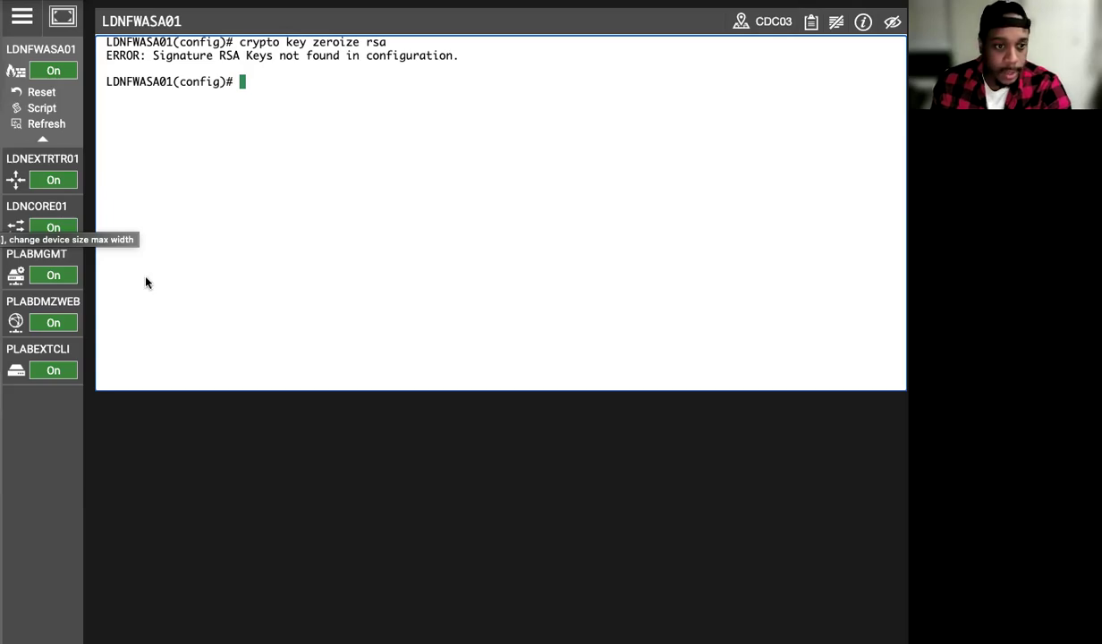
left_click(25, 260)
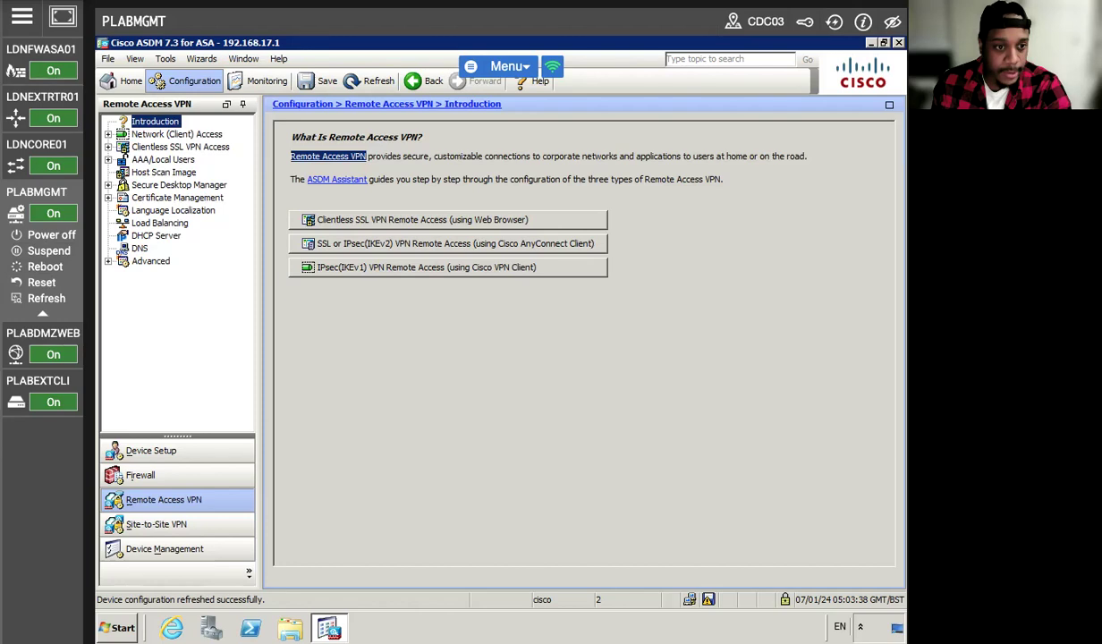
Launch the AnyConnect VPN Wizard and enter ANYCONNECT as the connection profile name.
left_click(194, 58)
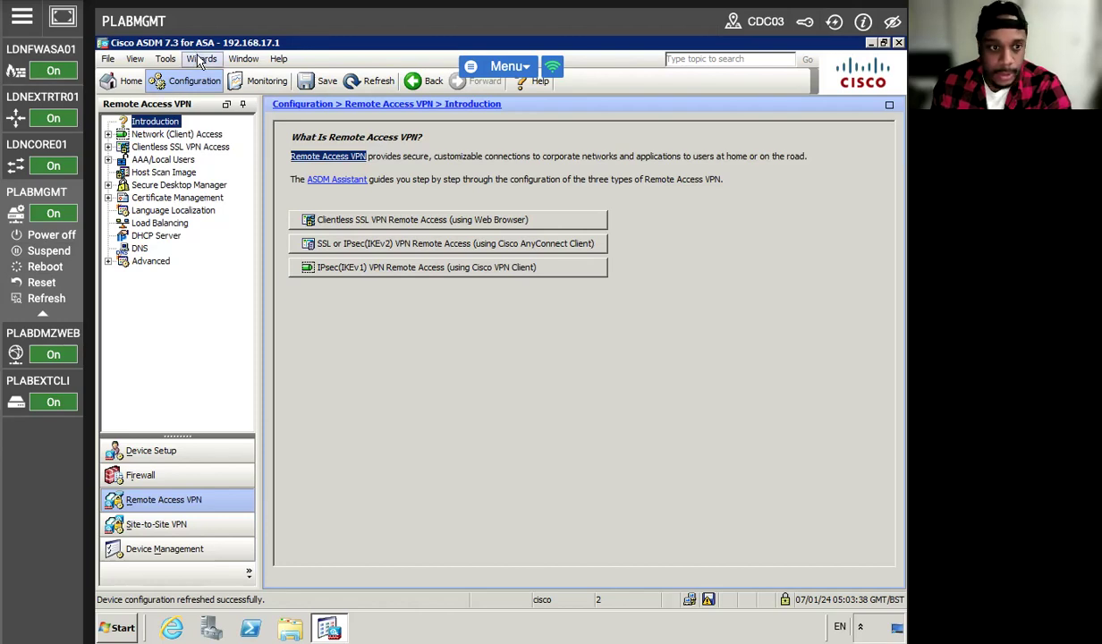
mouse_move(305, 95)
left_click(420, 111)
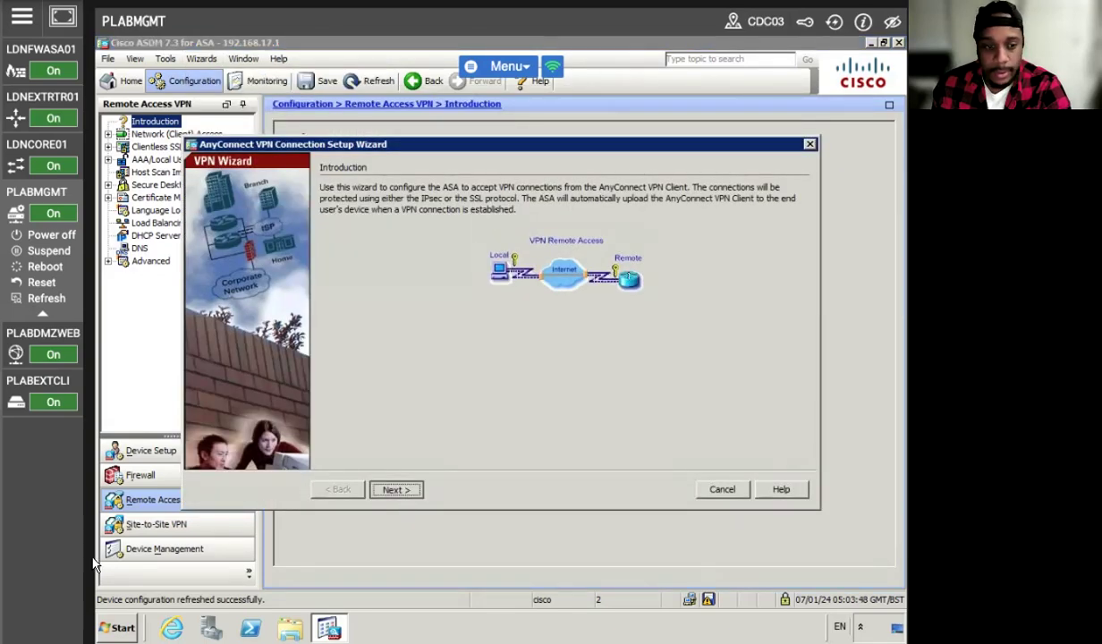
left_click(394, 489)
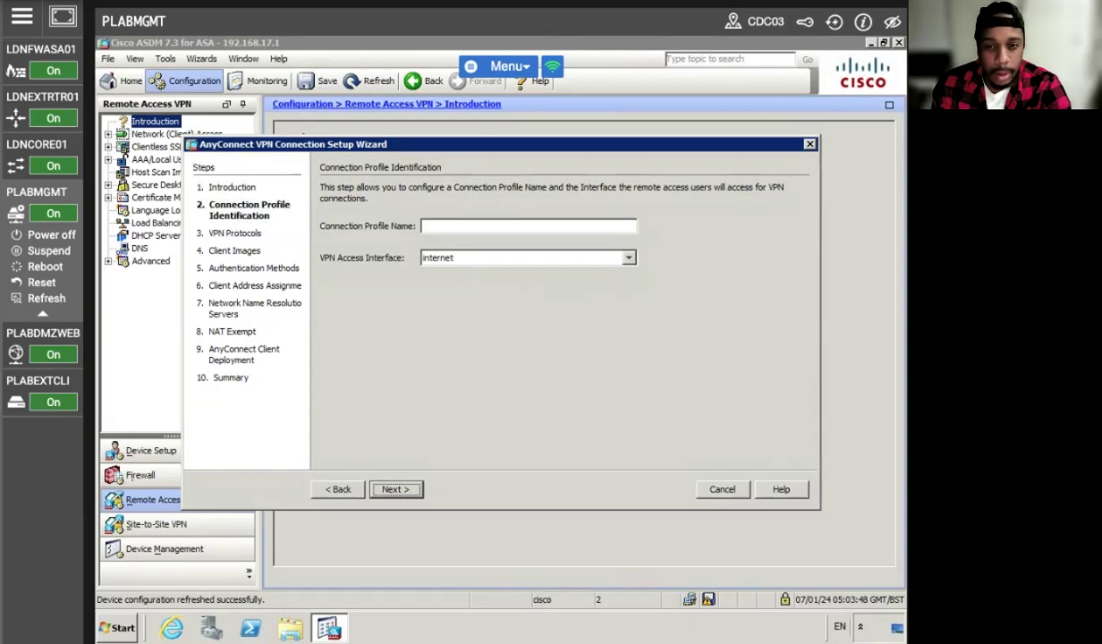
left_click(460, 223)
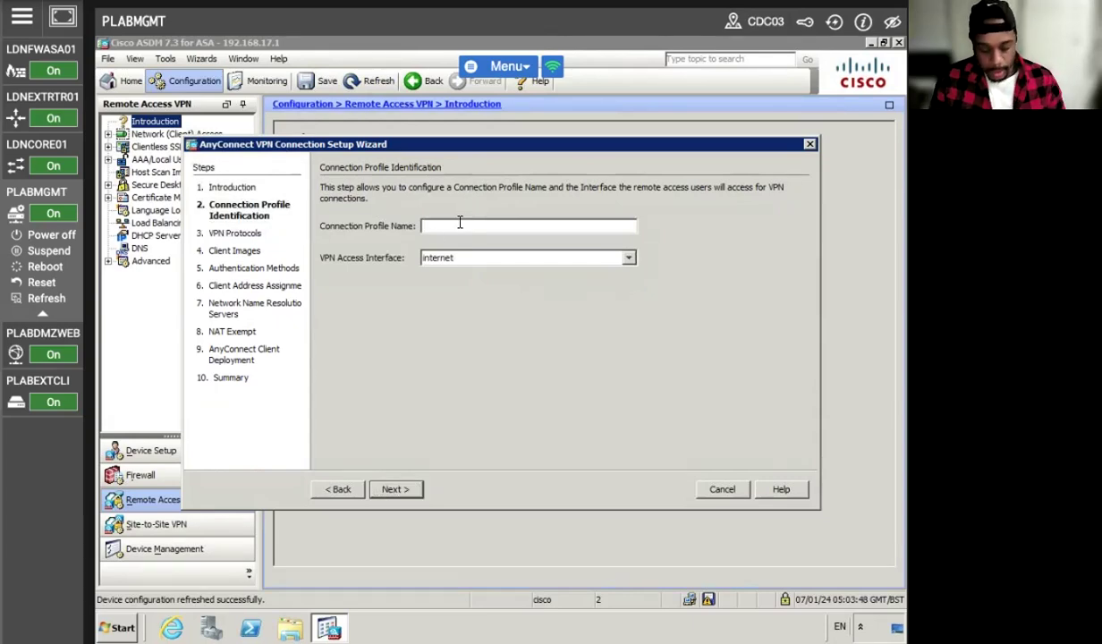
type("anyconnec")
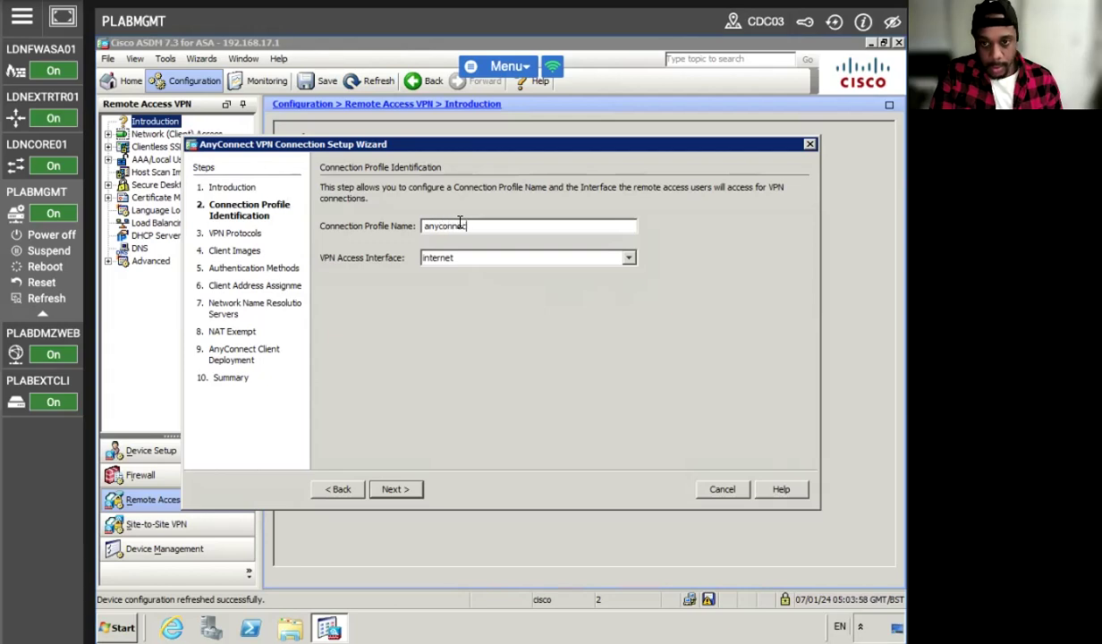
type("t")
key("BackSpace")
key("BackSpace")
key("BackSpace")
key("BackSpace")
key("BackSpace")
key("BackSpace")
key("BackSpace")
key("BackSpace")
key("BackSpace")
type("ANYCONNECT")
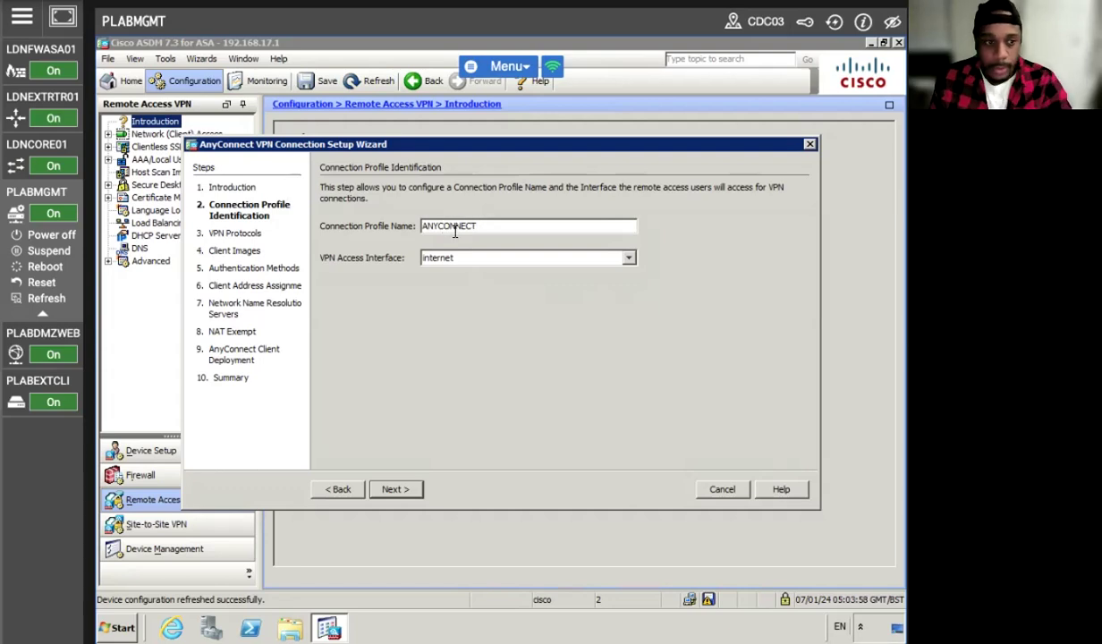
left_click(393, 489)
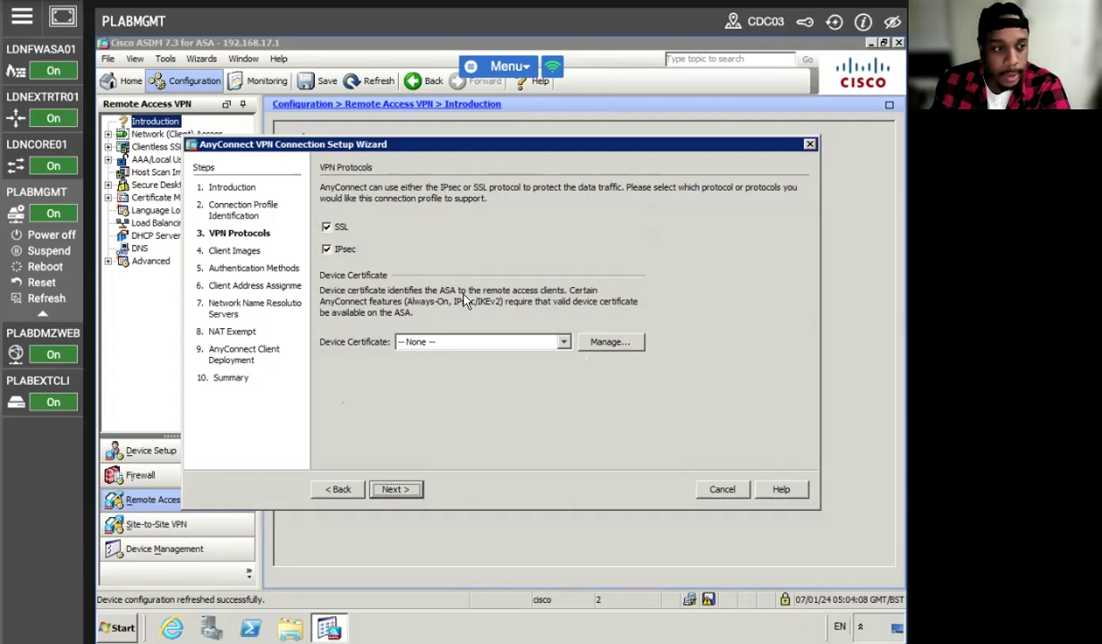
Add a new ASDM_TrustPoint0 identity certificate with a newly generated default 1024-bit RSA key pair.
left_click(611, 347)
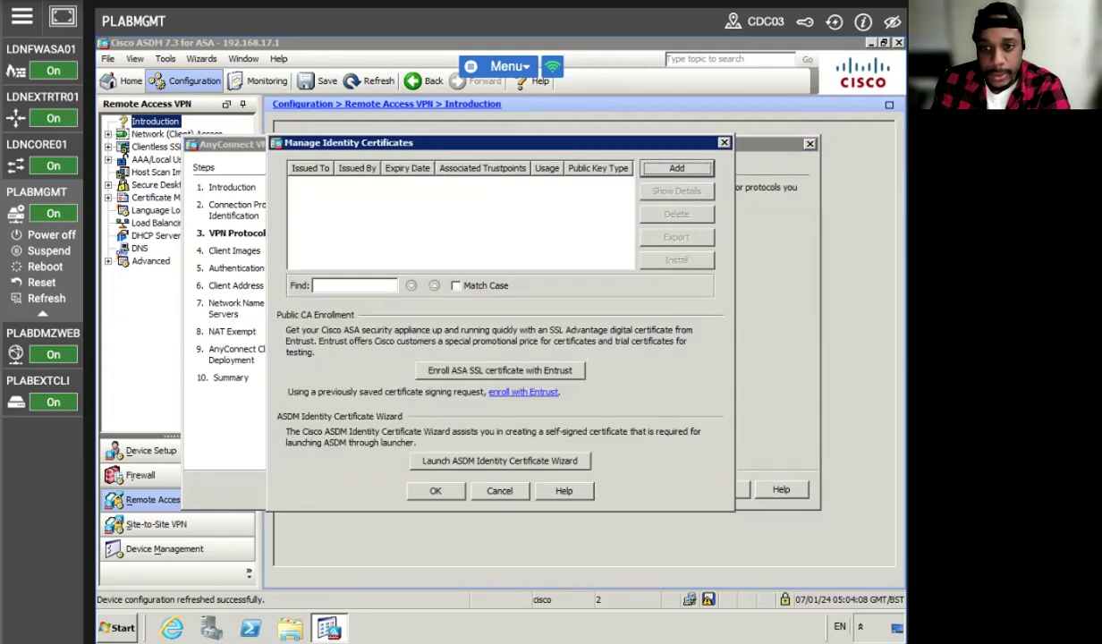
left_click(677, 169)
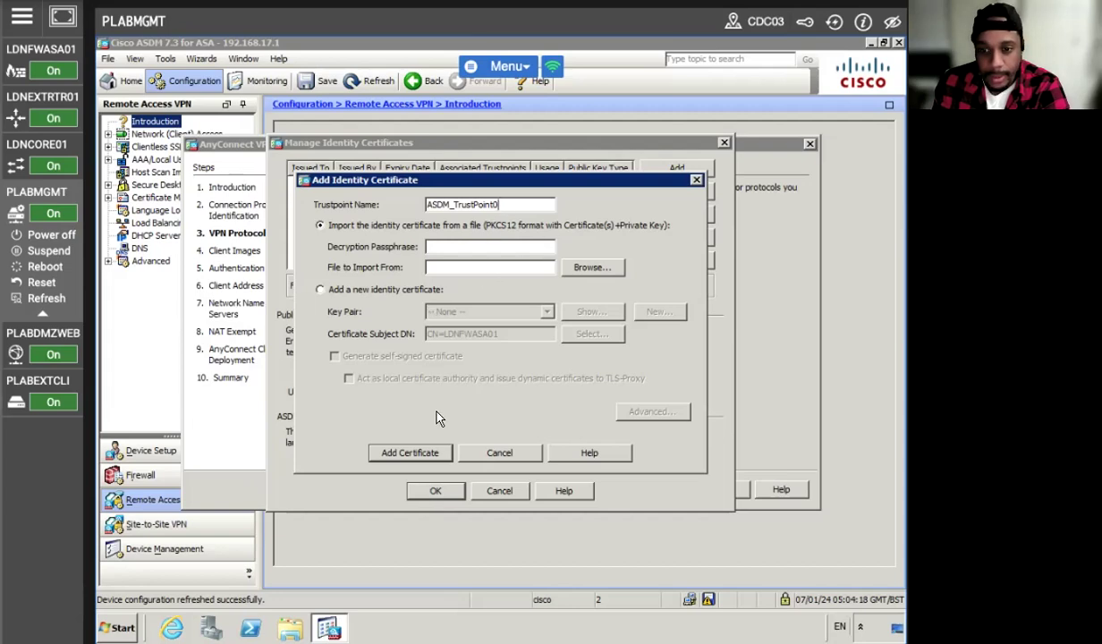
left_click(320, 290)
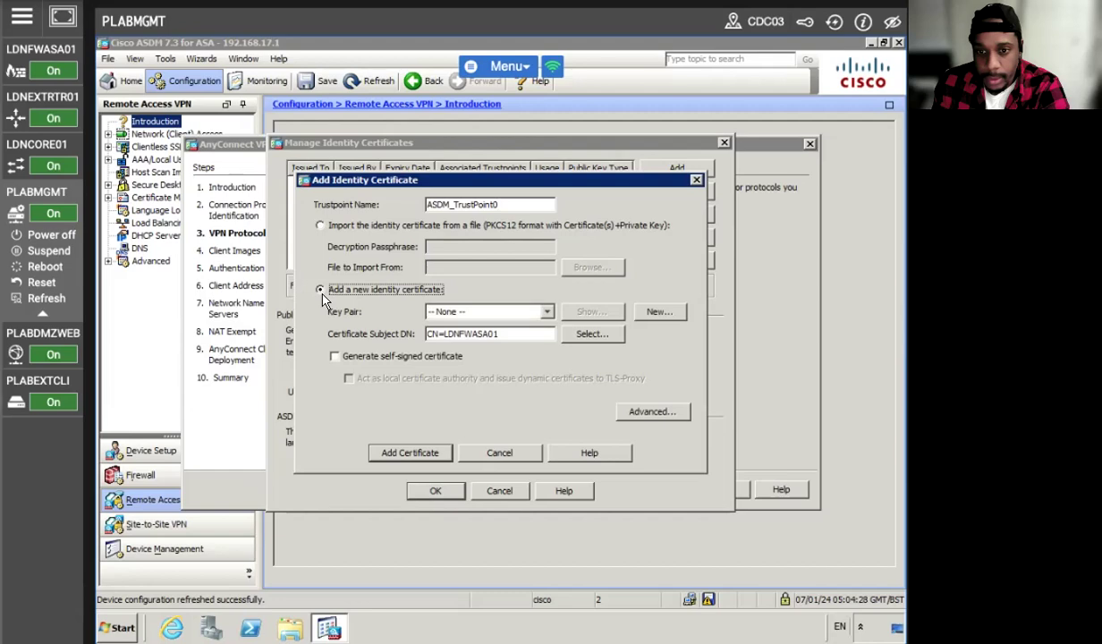
left_click(652, 312)
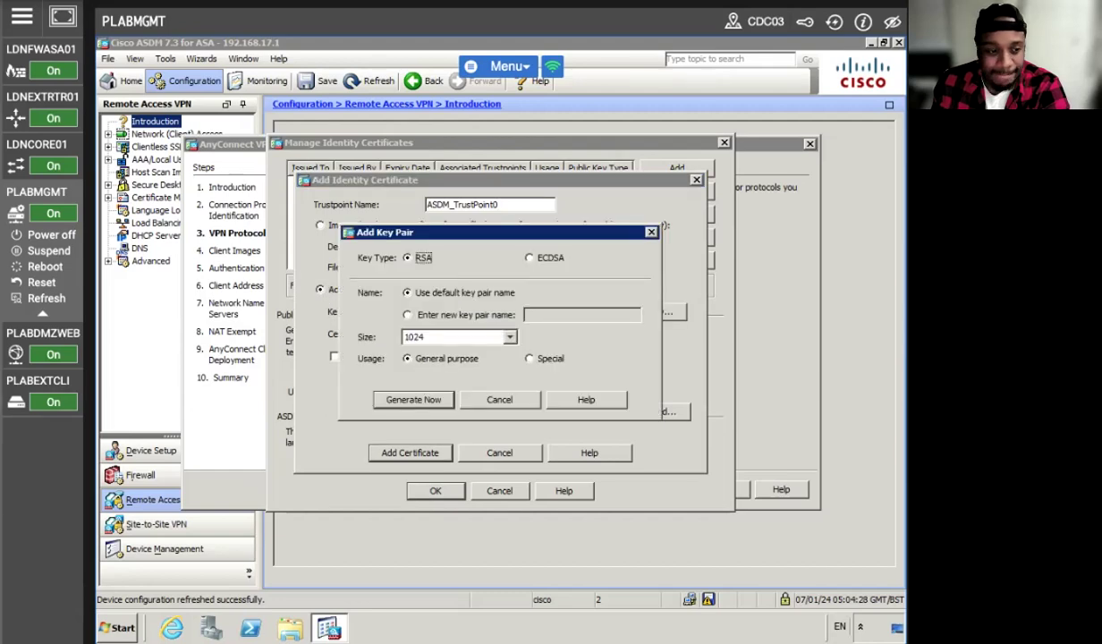
left_click(416, 400)
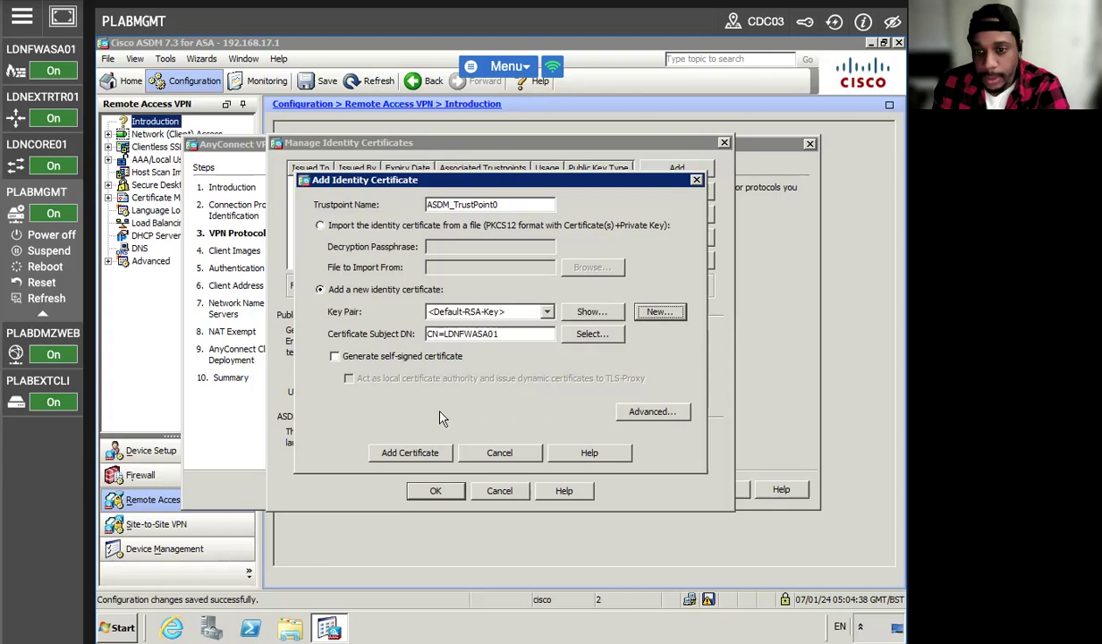
left_click(404, 454)
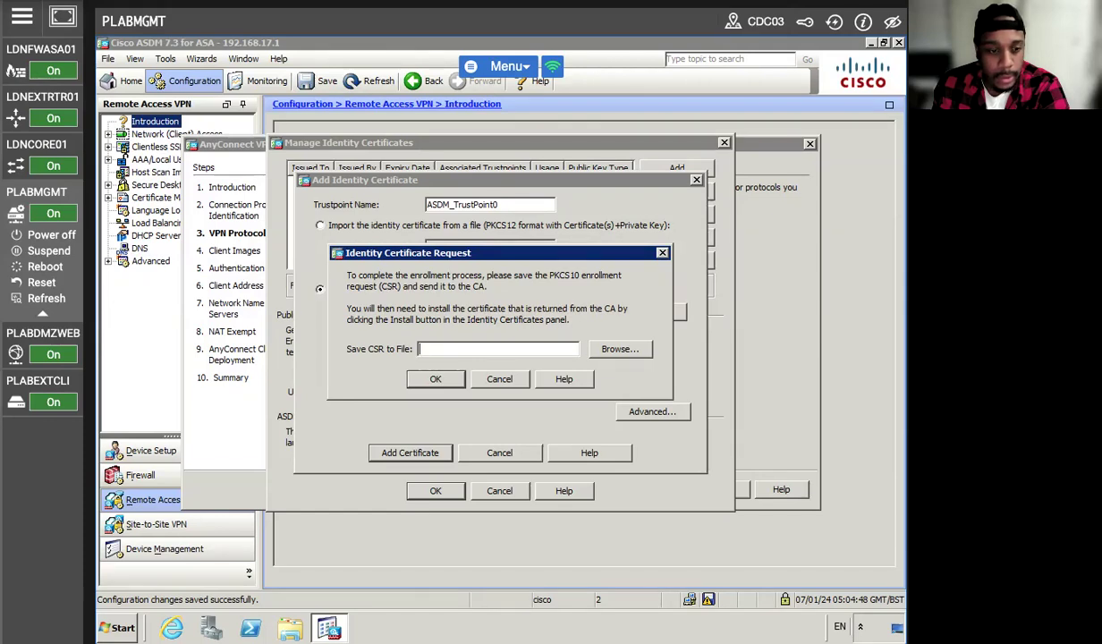
Abandon the certificate signing request without saving the CSR file.
left_click(438, 381)
key("Return")
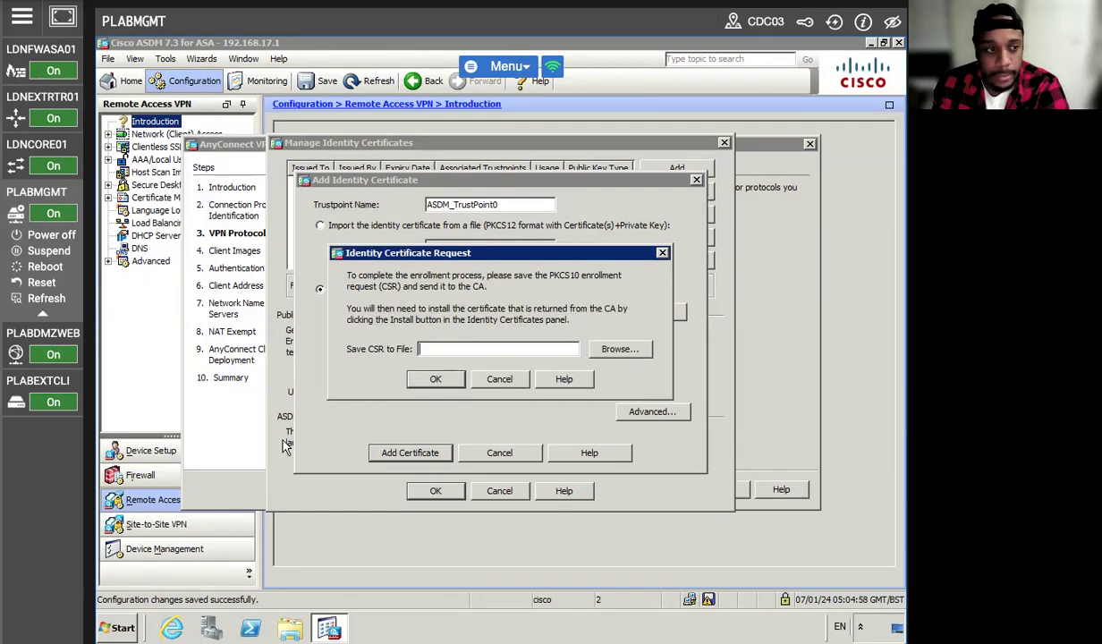
left_click(626, 349)
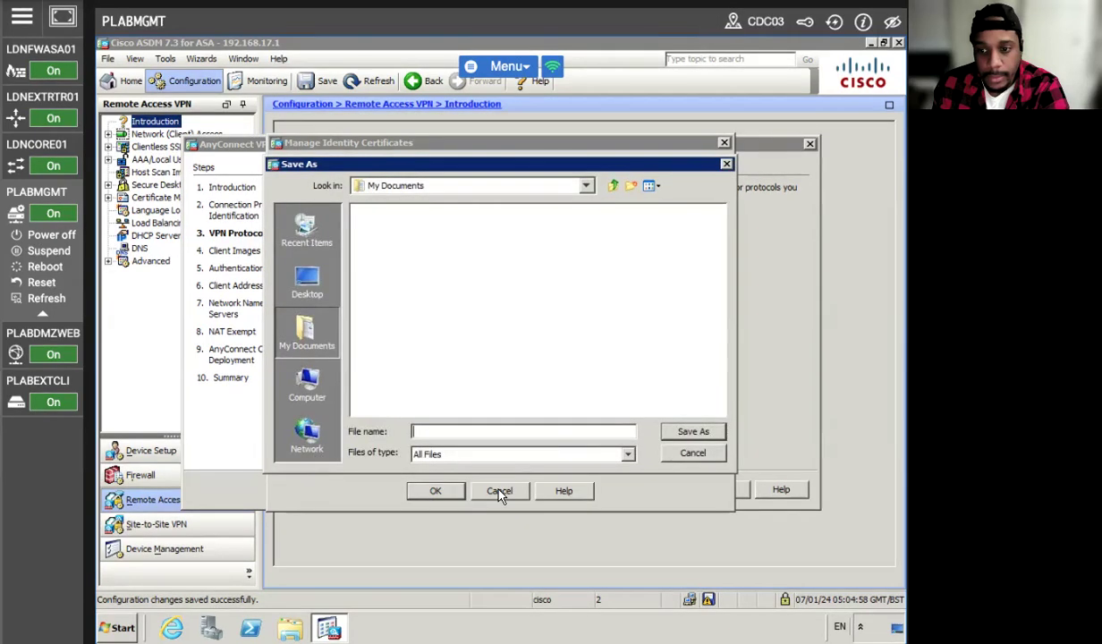
left_click(692, 452)
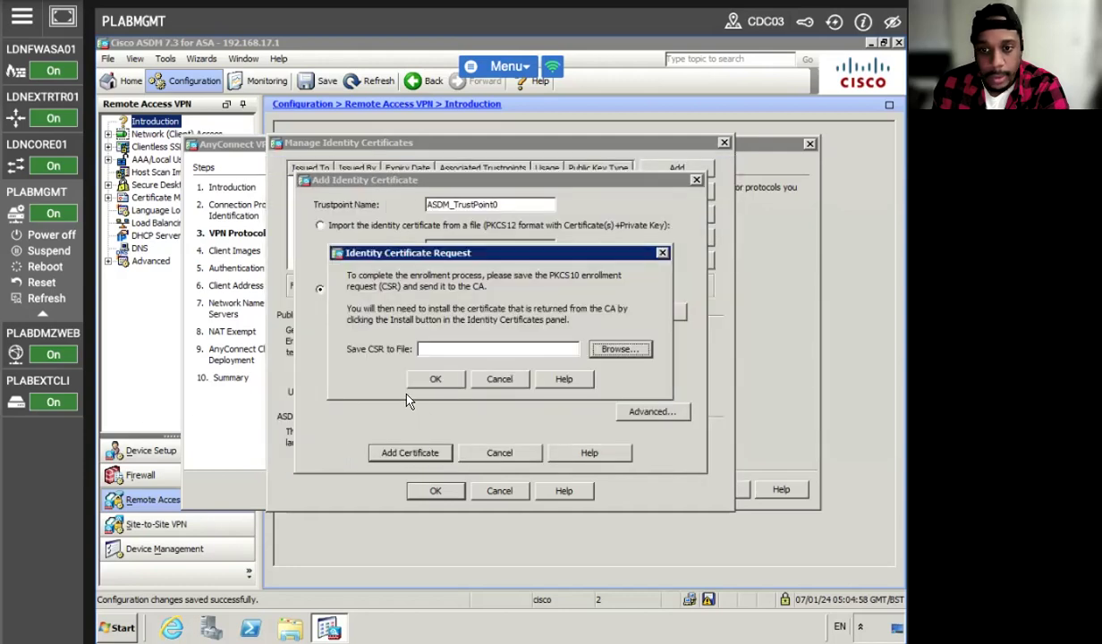
left_click(491, 380)
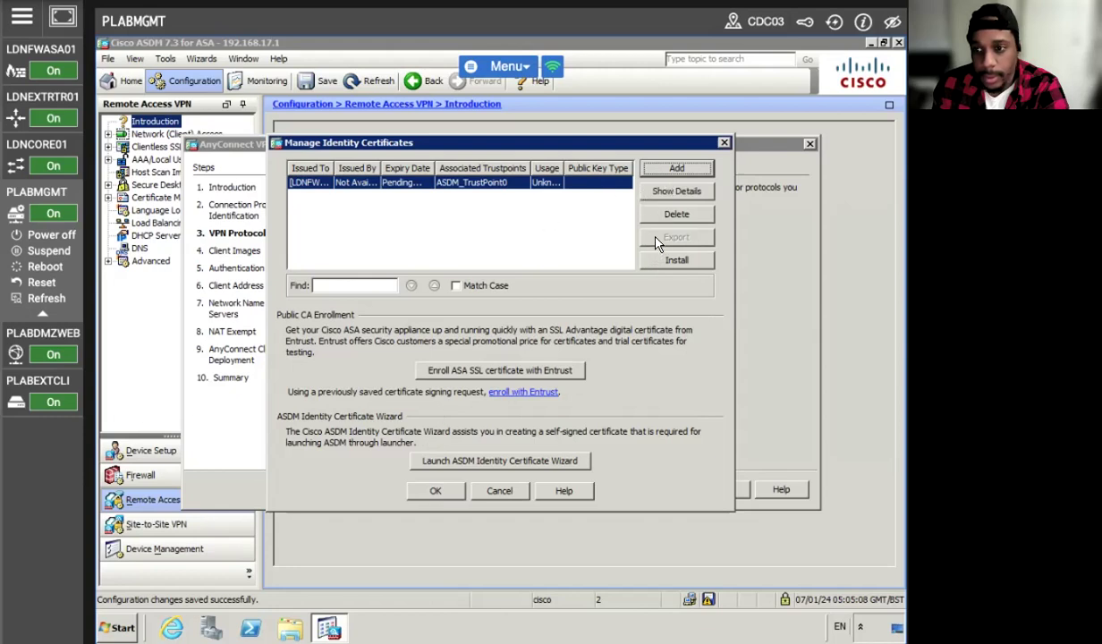
Delete the pending ASDM_TrustPoint0 certificate from the identity certificate list.
left_click(524, 181)
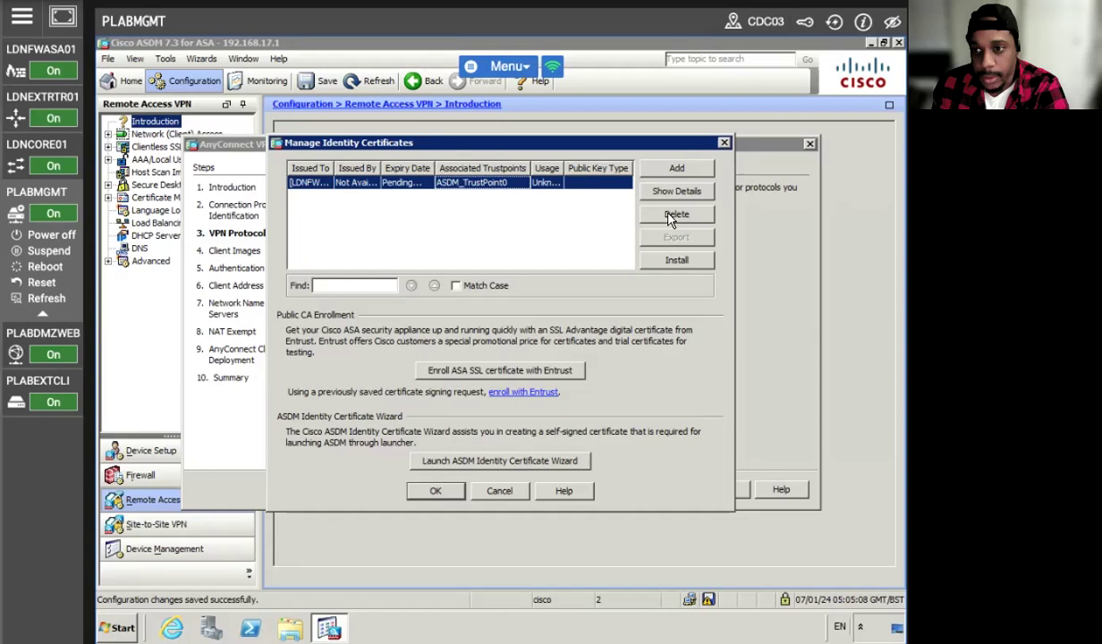
left_click(671, 216)
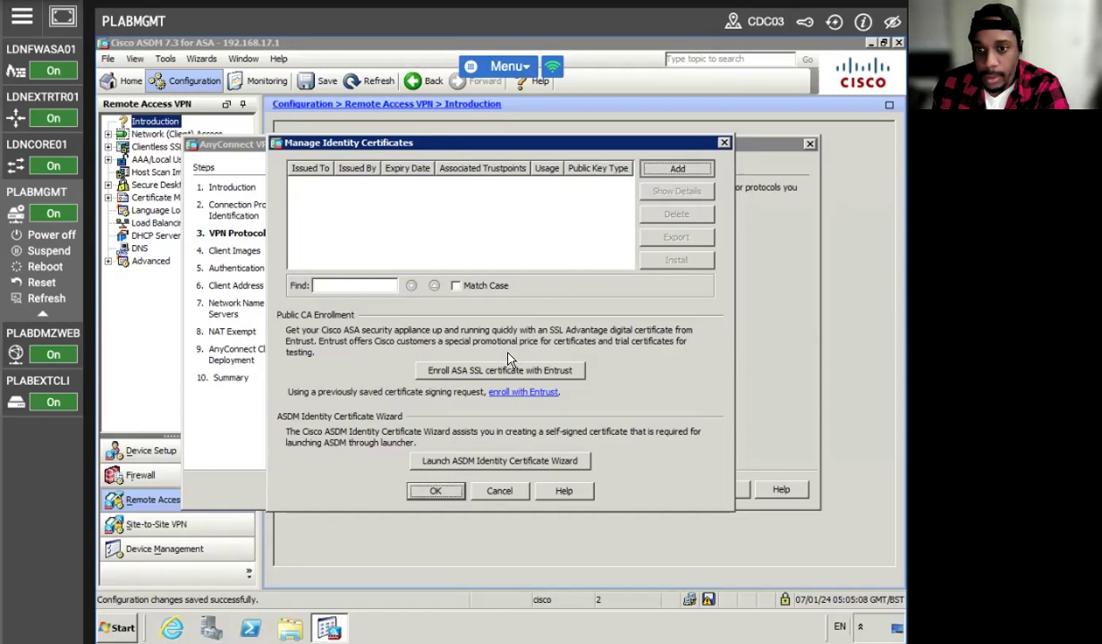
left_click(669, 172)
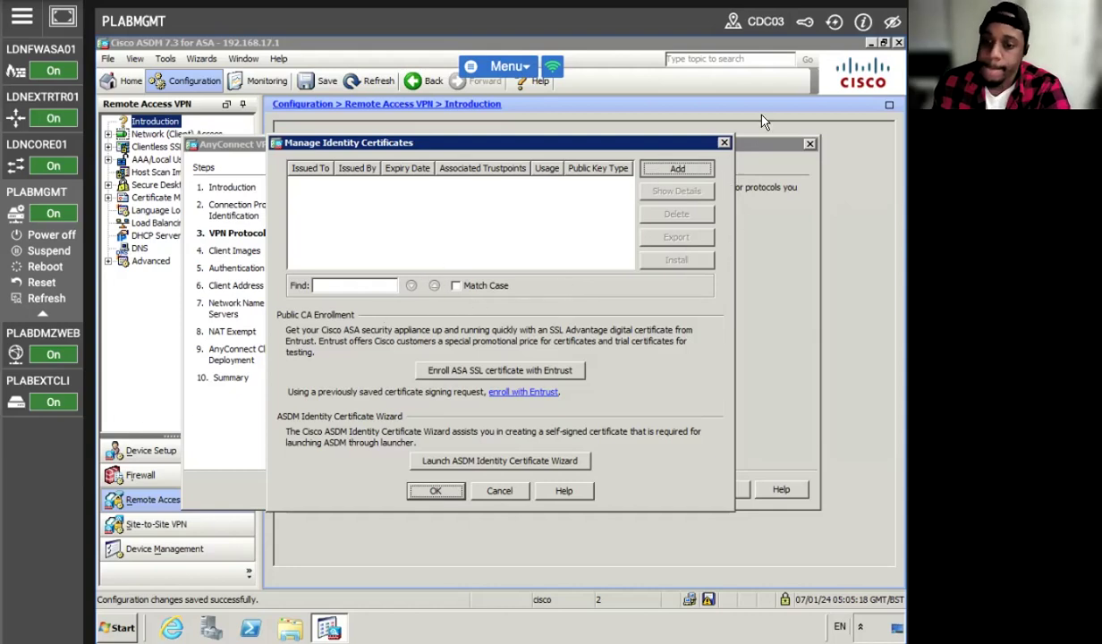
Reconnect the lab session and add ASDM_TrustPoint0 as a self-signed certificate, confirming enrollment.
left_click(835, 23)
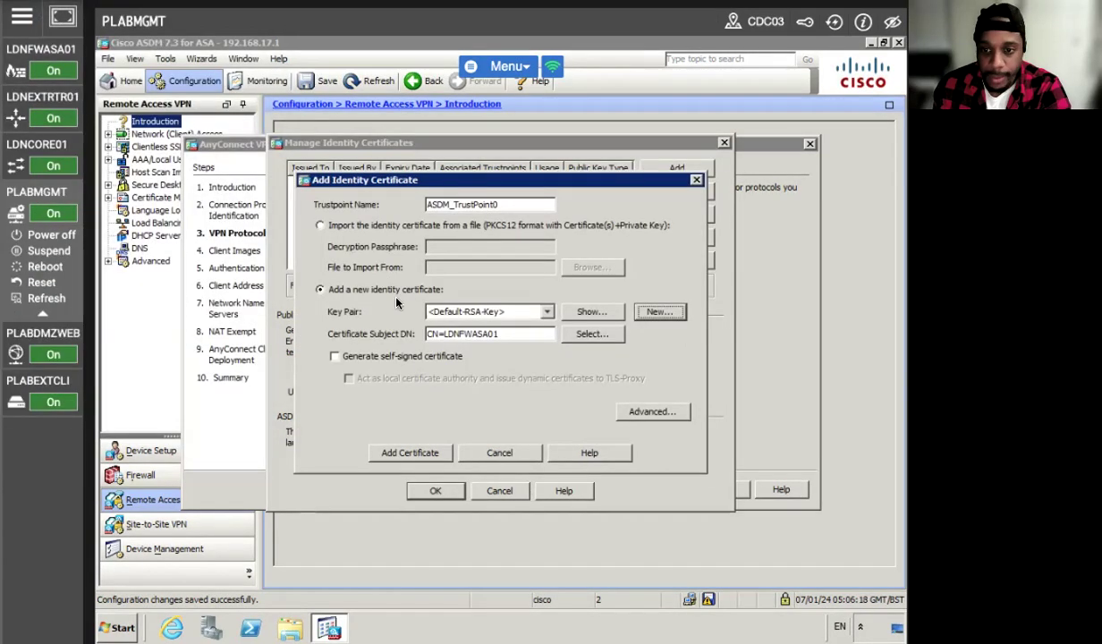
left_click(334, 357)
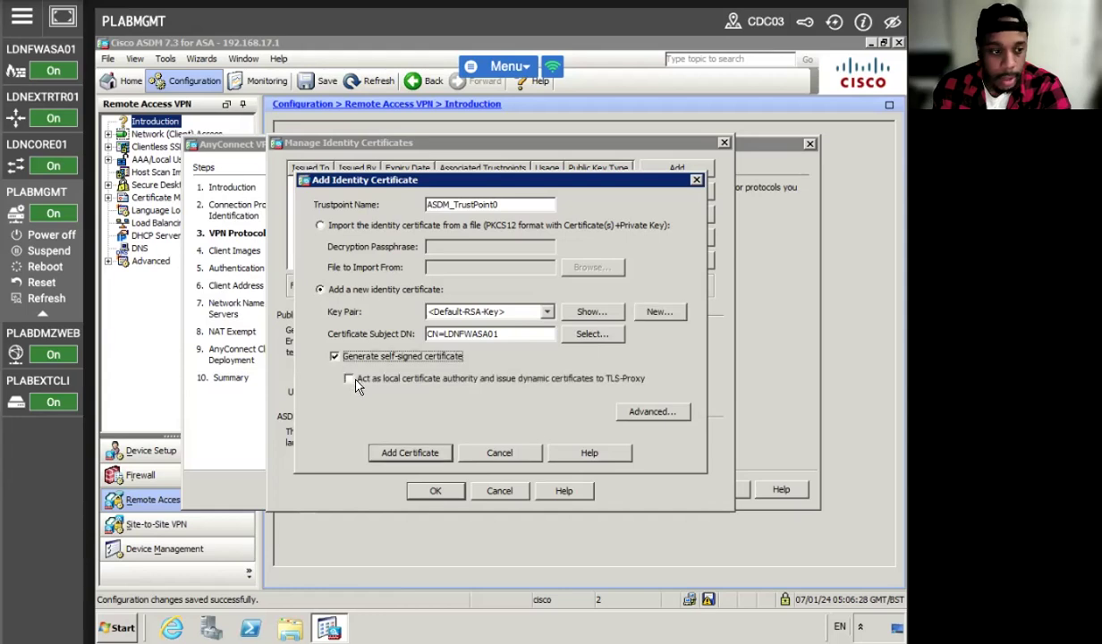
left_click(427, 449)
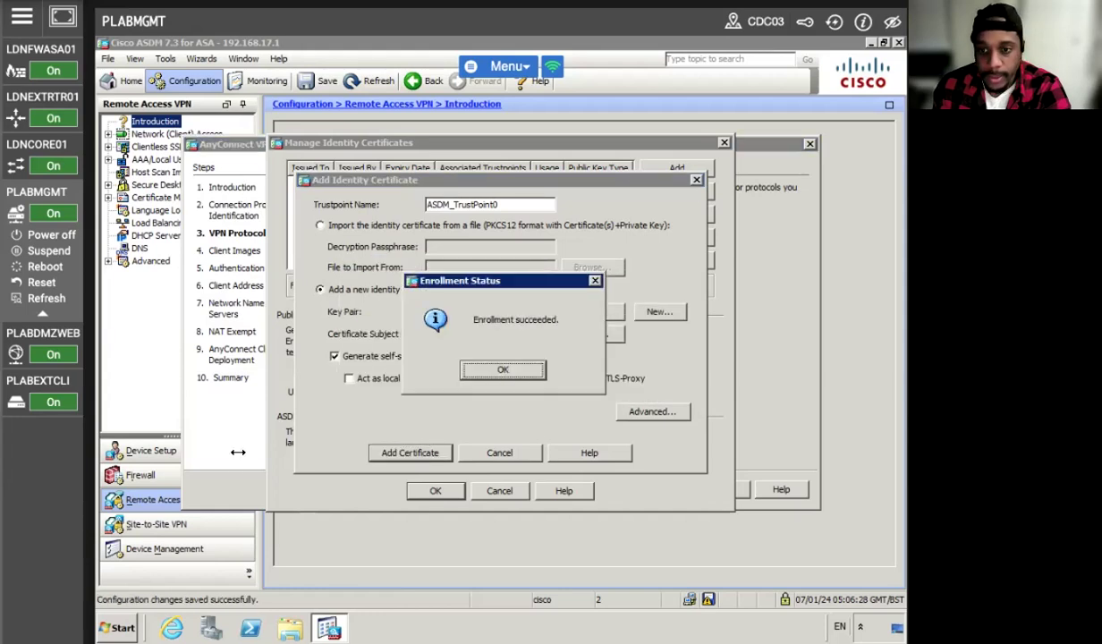
left_click(499, 371)
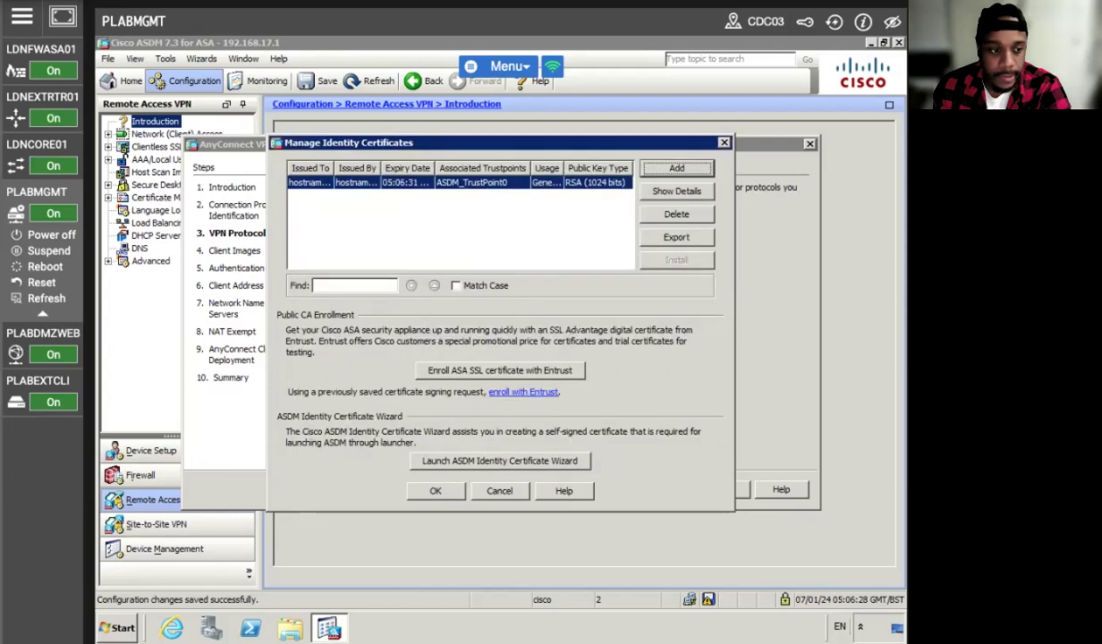
Keep ASDM_TrustPoint0 as the device certificate and continue the wizard to Client Images.
left_click(429, 485)
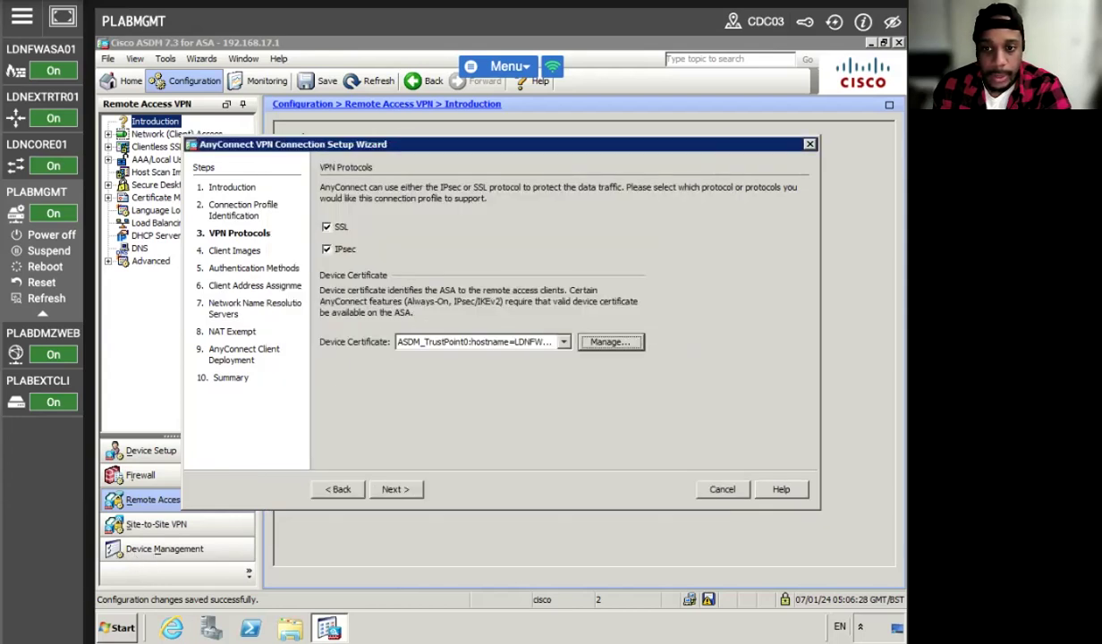
left_click(393, 489)
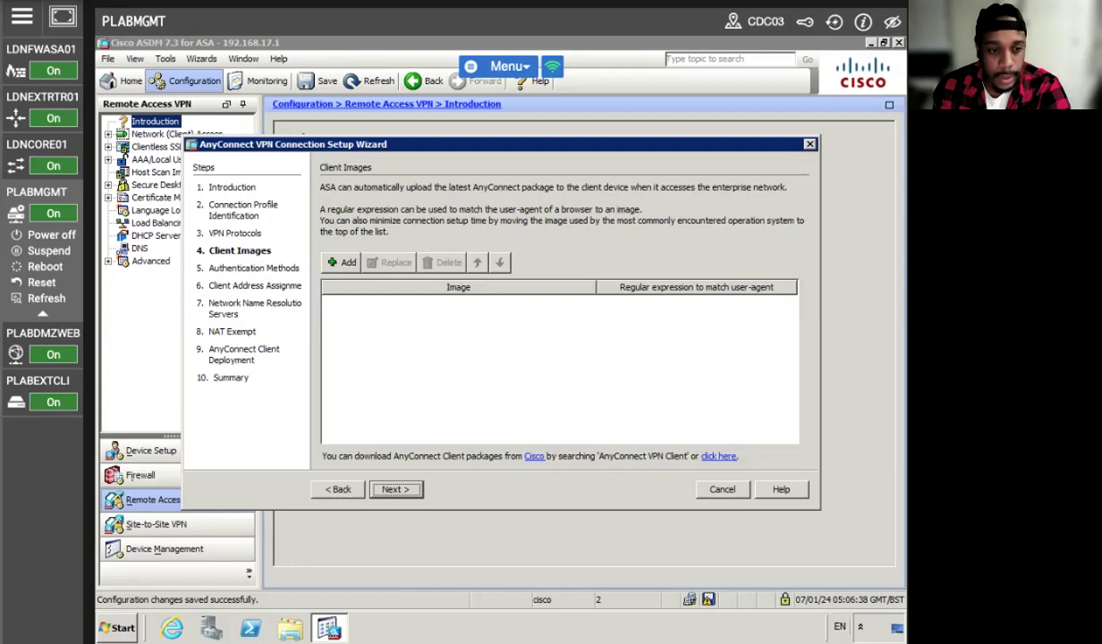
Add disk0:/anyconnect-win-3.1.05182-k9.pkg from flash as the client image and continue to Authentication Methods.
left_click(394, 490)
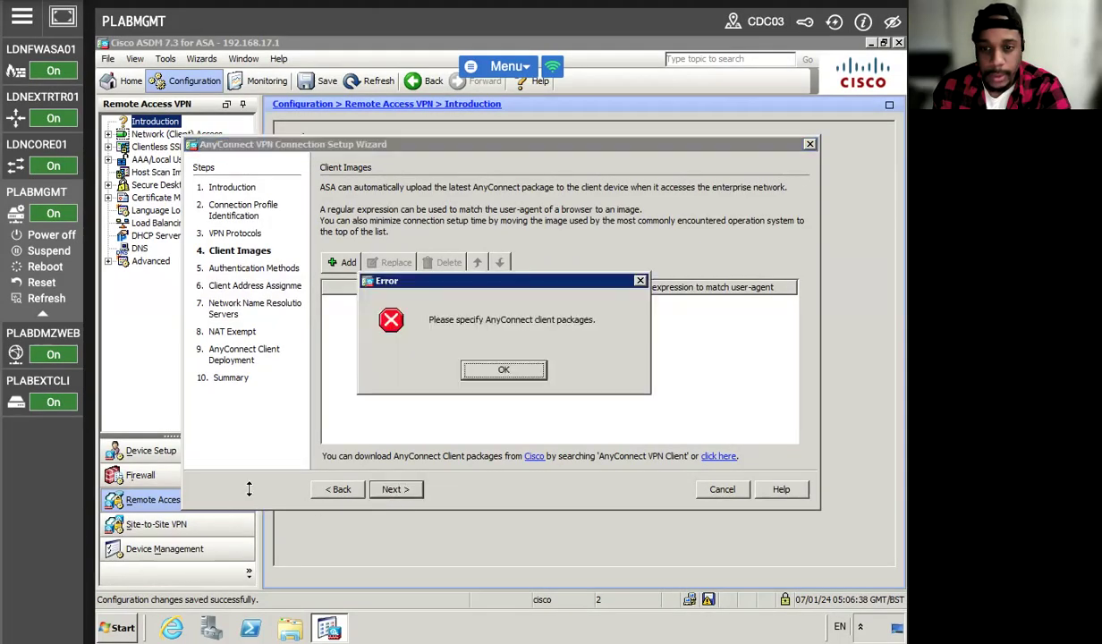
left_click(524, 375)
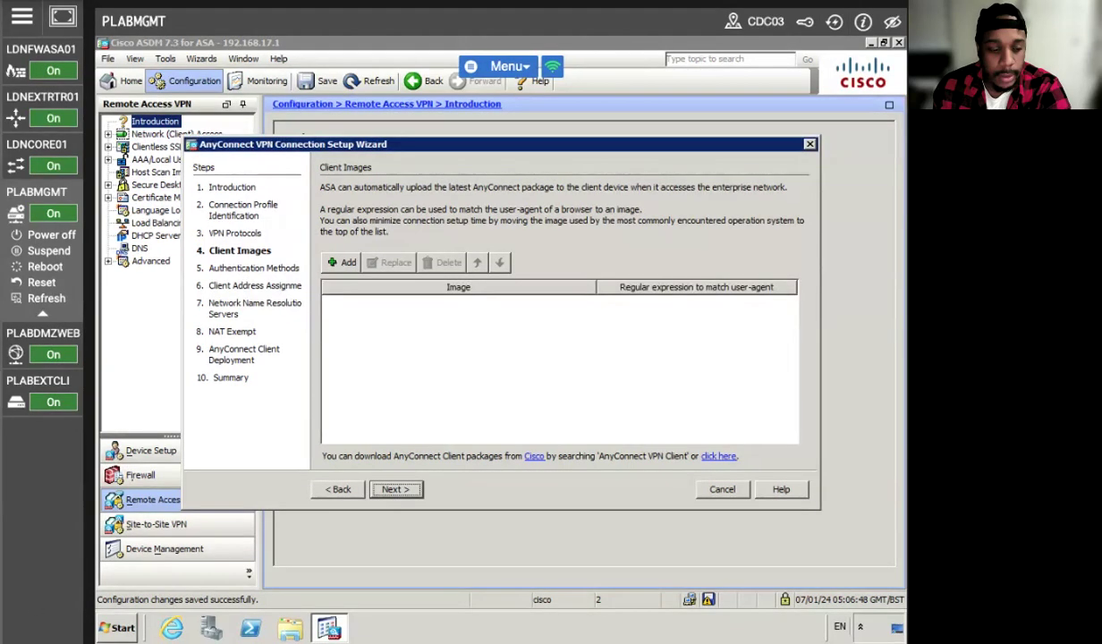
left_click(339, 263)
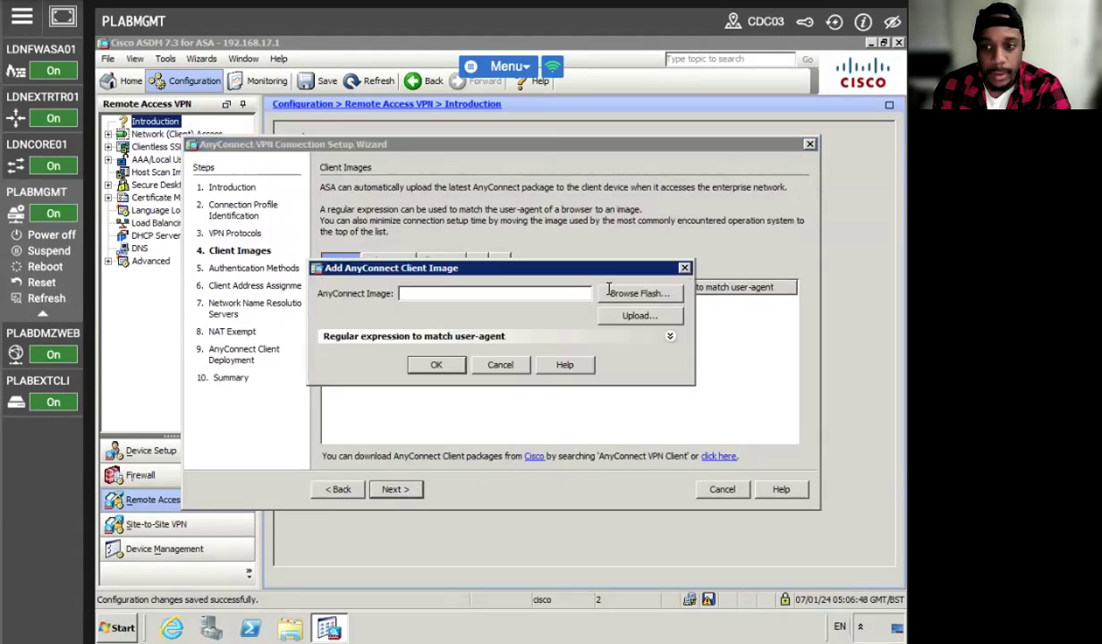
left_click(609, 293)
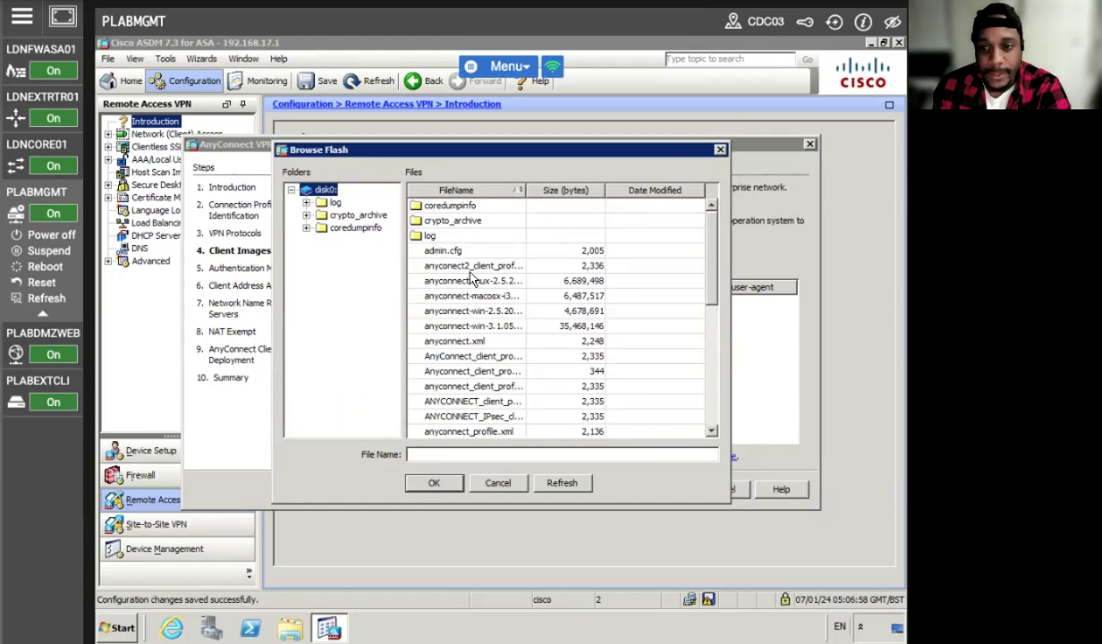
left_click(472, 325)
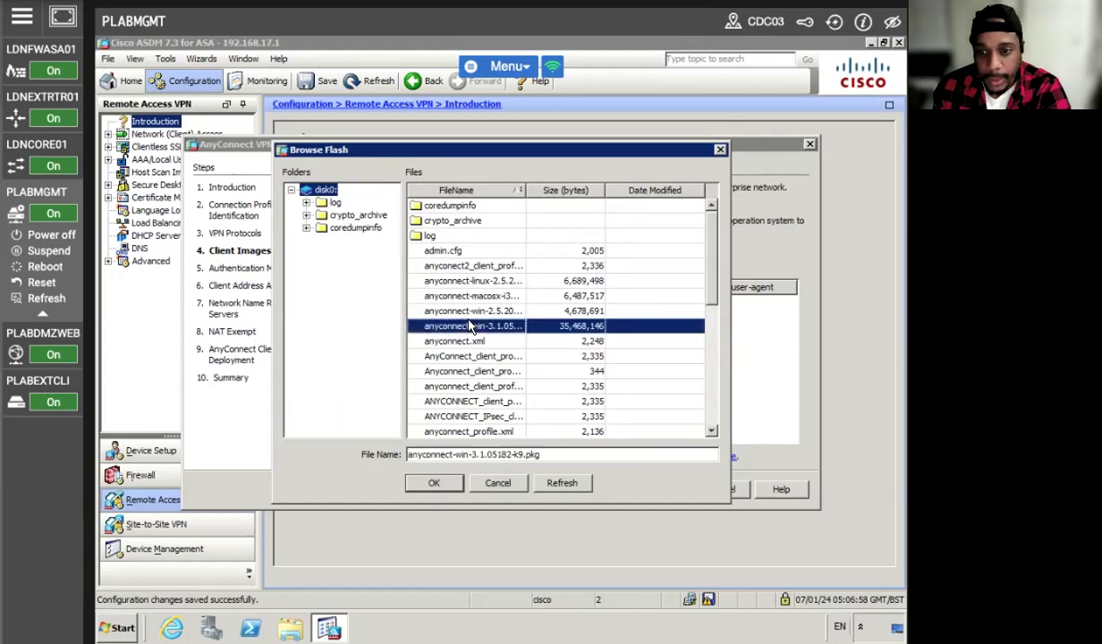
left_click(432, 482)
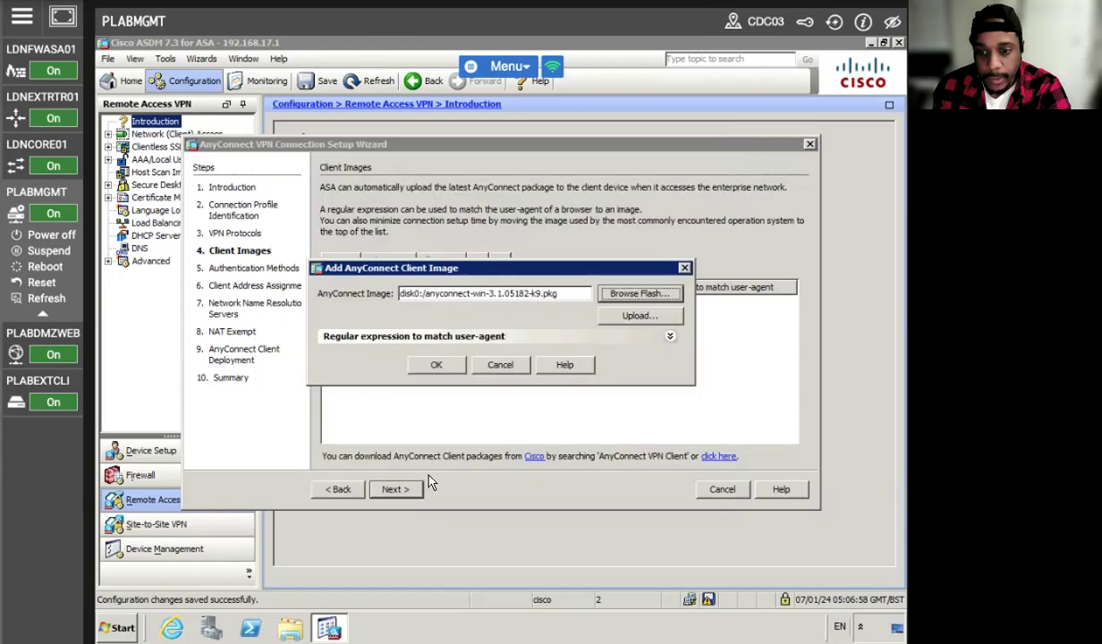
left_click(437, 366)
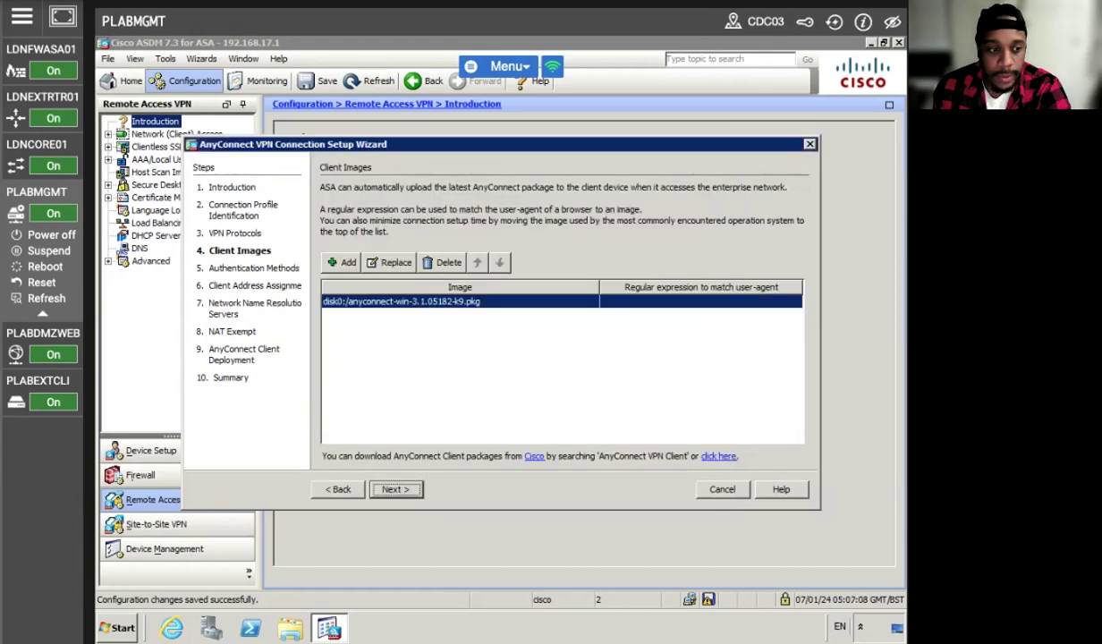
left_click(396, 489)
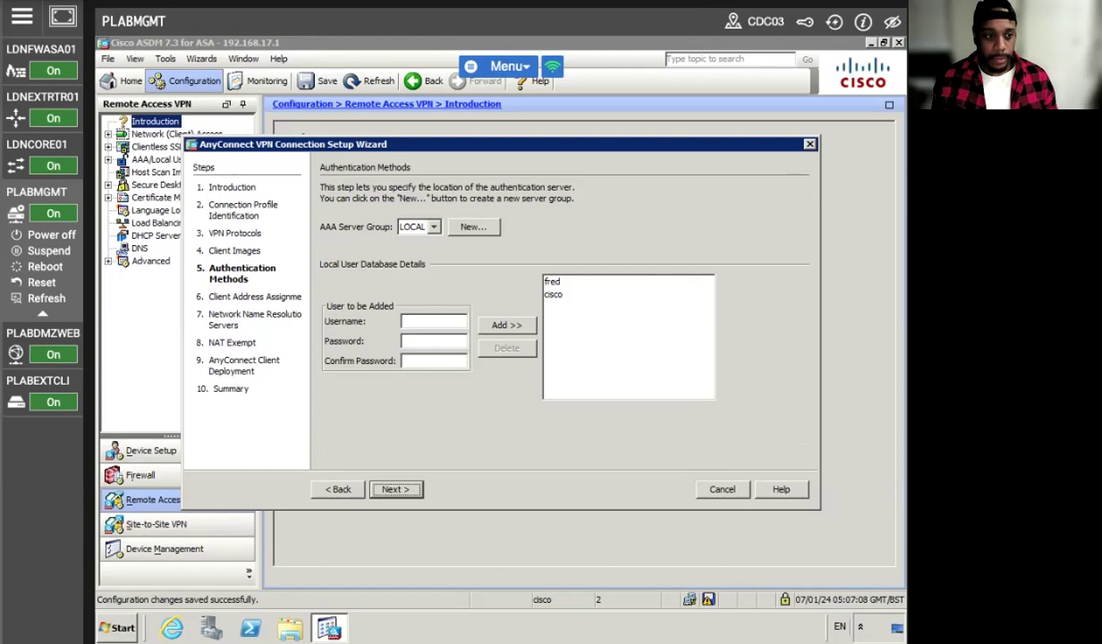
Keep LOCAL as the AAA server group for AnyConnect user authentication.
left_click(30, 333)
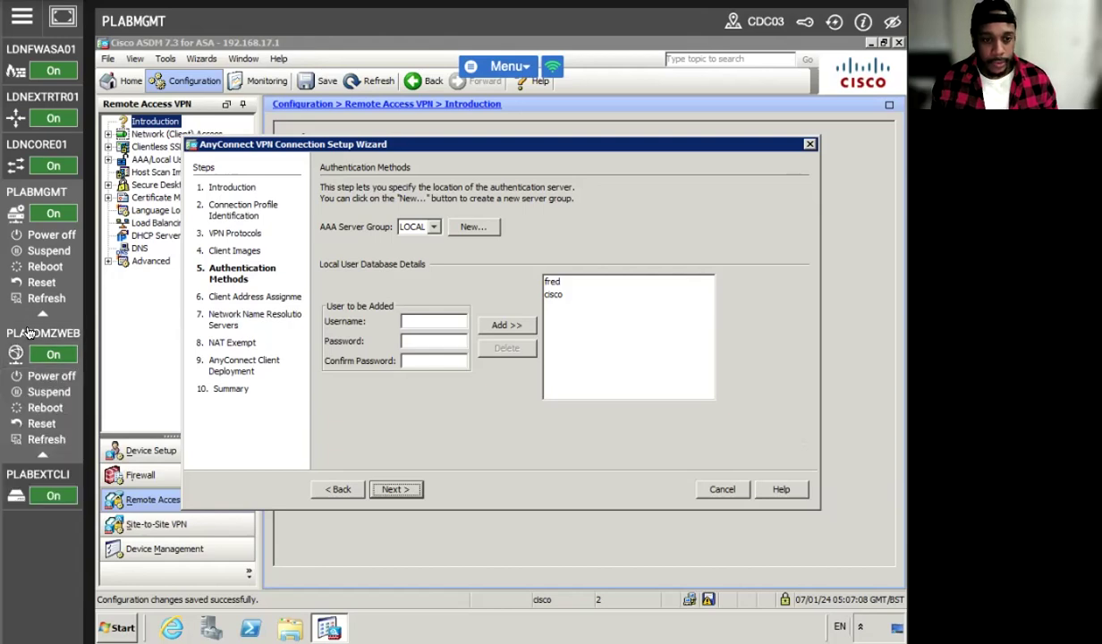
left_click(431, 227)
left_click(428, 243)
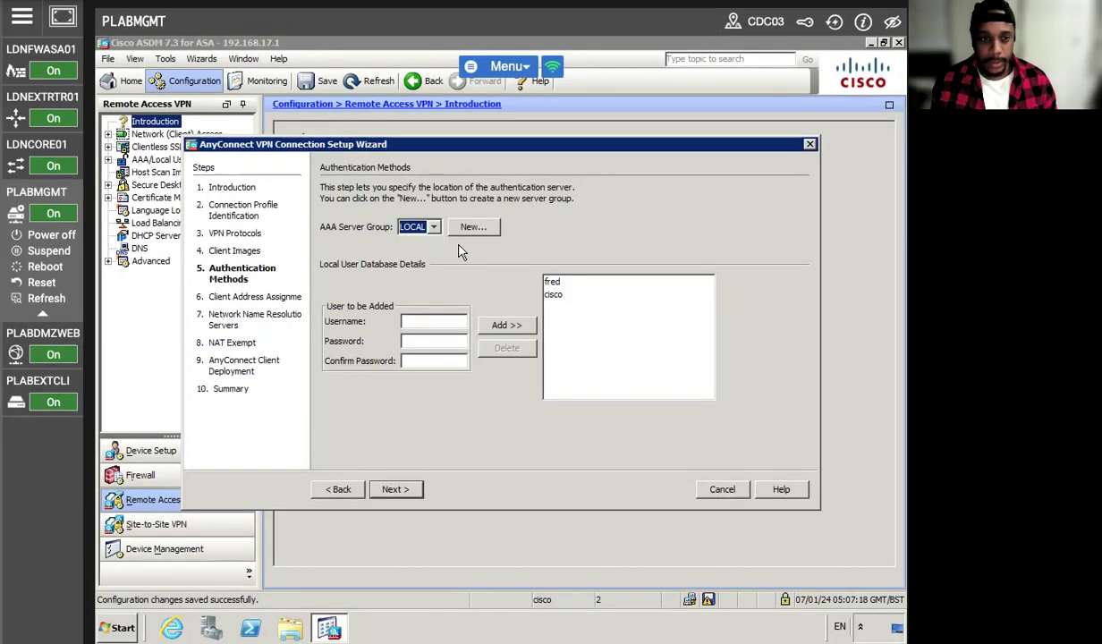
left_click(423, 319)
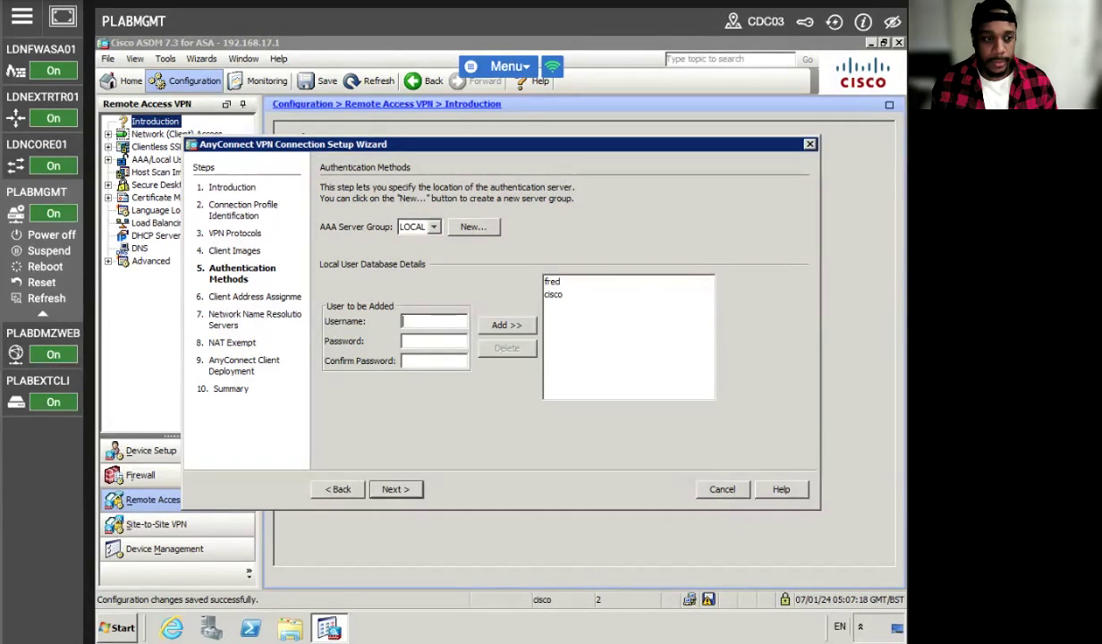
Start a new RADIUS server group, abandon it, and proceed to Client Address Assignment.
left_click(473, 226)
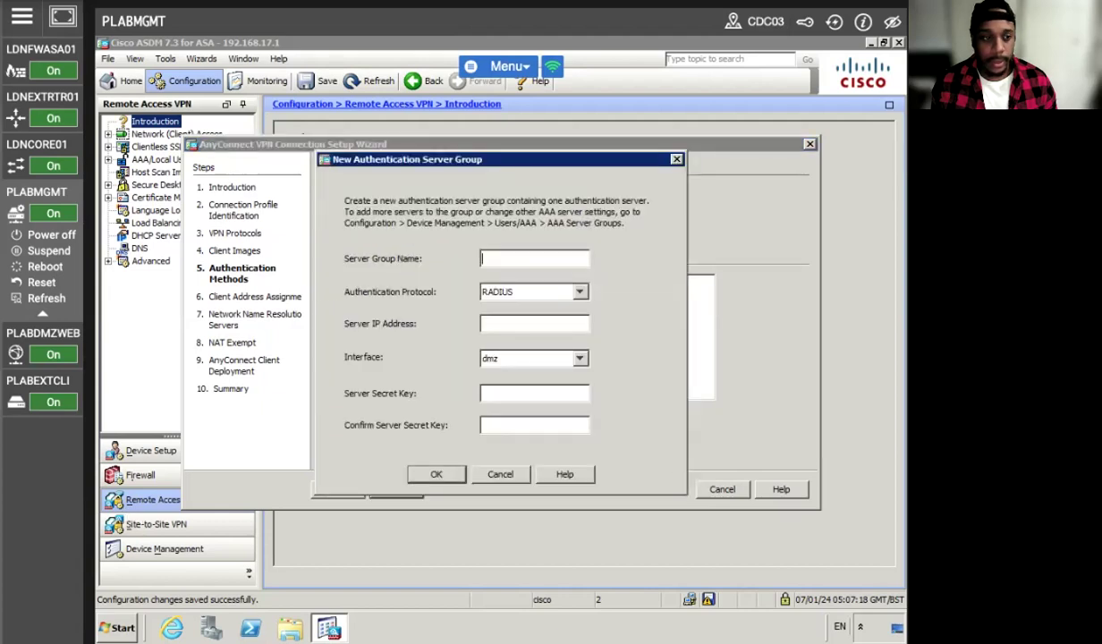
type("AnyConnect_POOL")
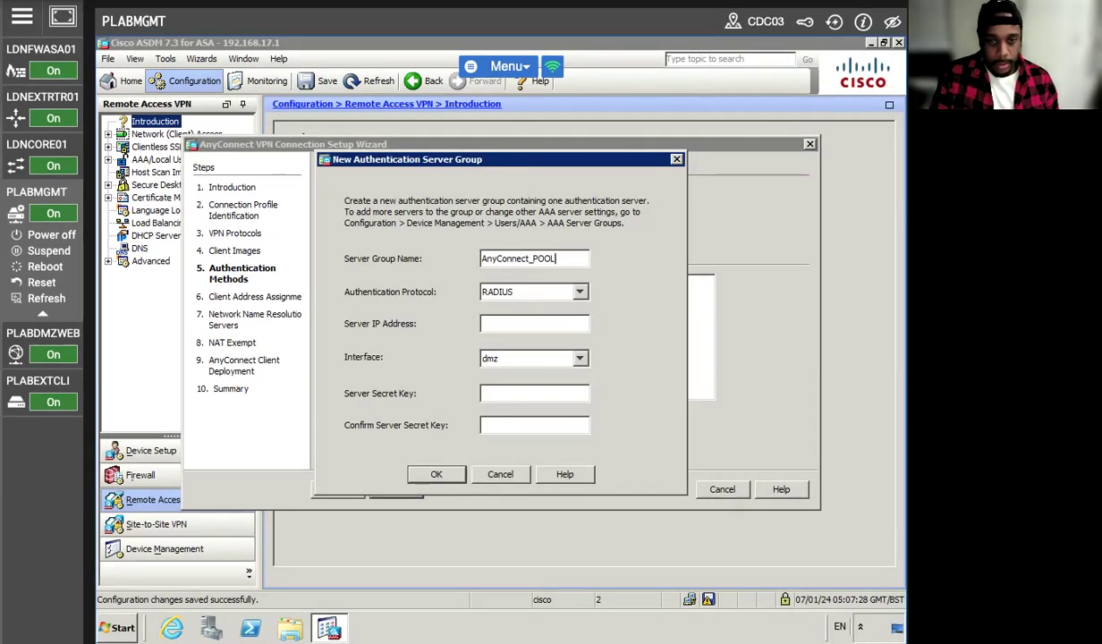
key("Tab")
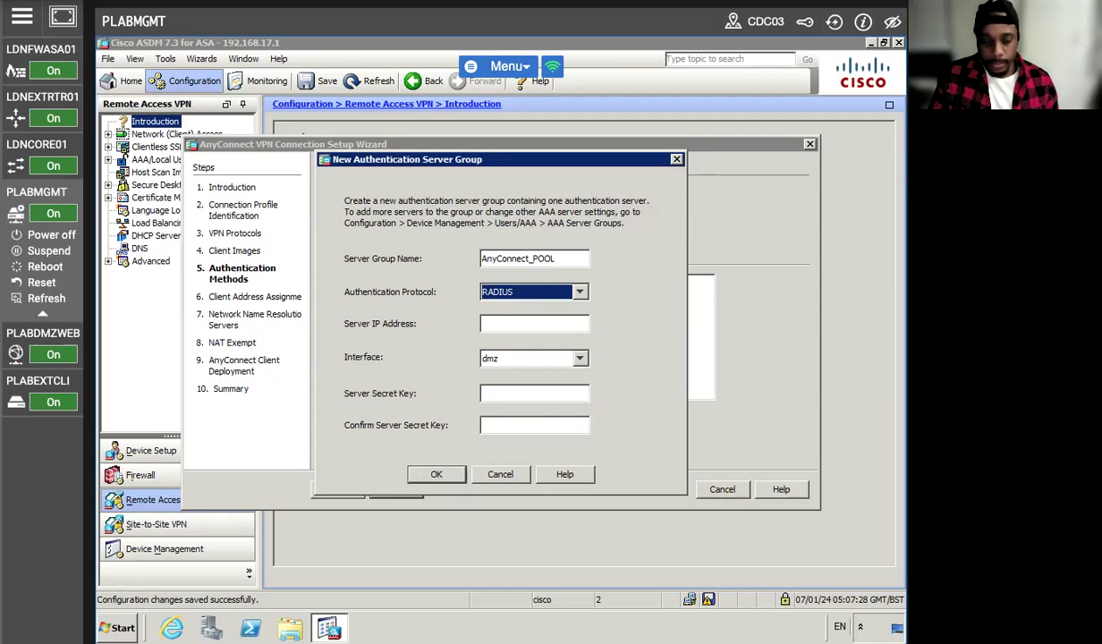
key("Tab")
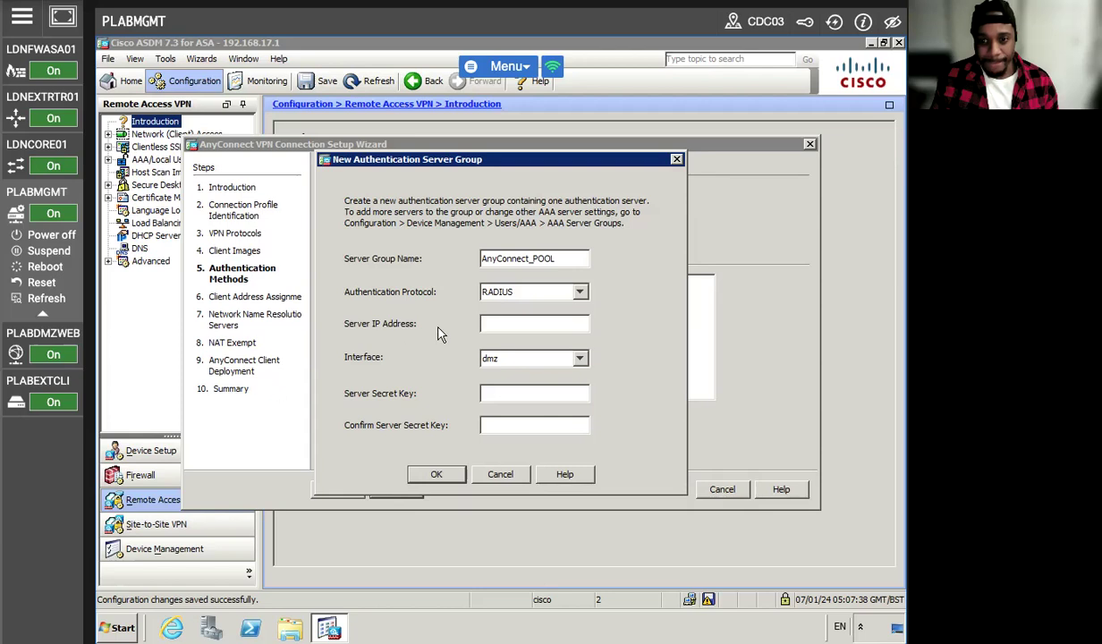
left_click(512, 300)
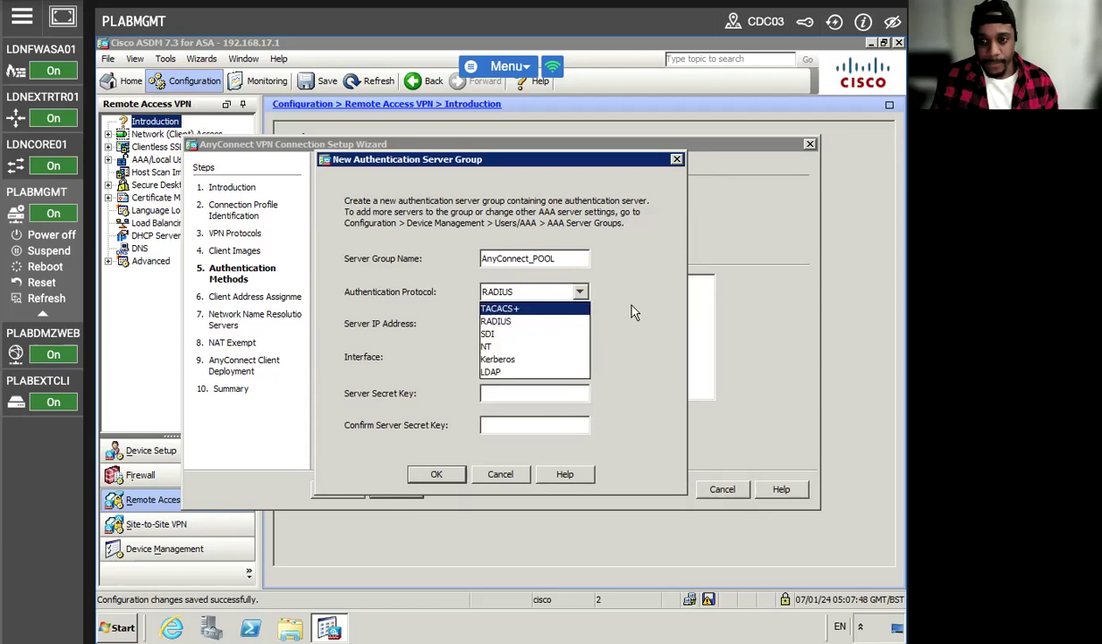
left_click(608, 295)
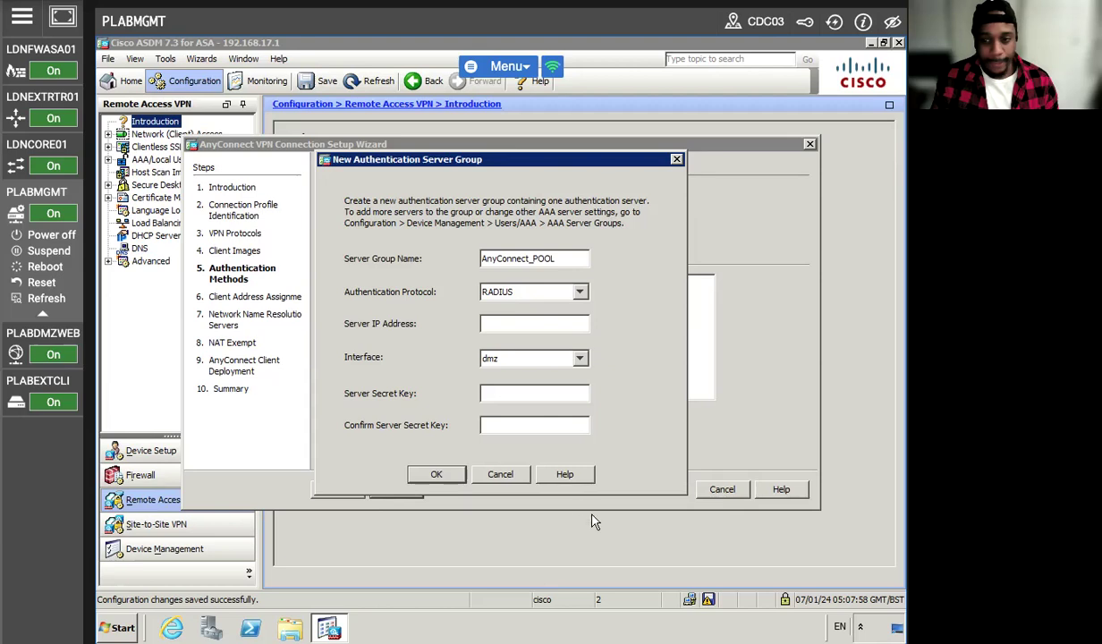
left_click(517, 479)
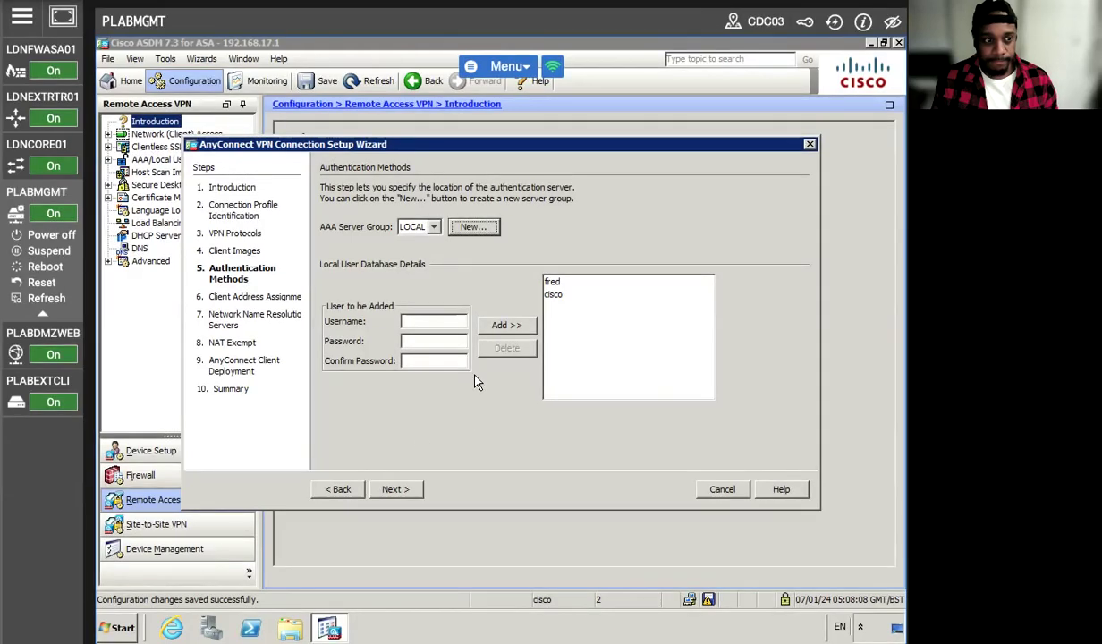
left_click(395, 489)
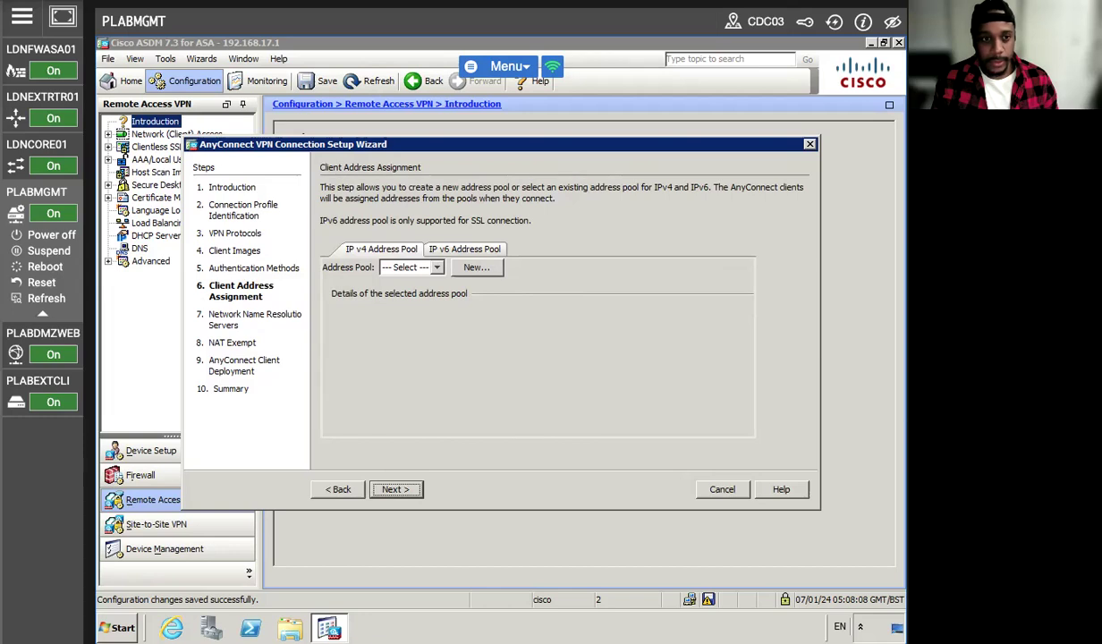
Define pool AnyConnect_POOL spanning 192.168.18.15–192.168.18.254 with mask 255.255.255.0, then continue.
left_click(476, 267)
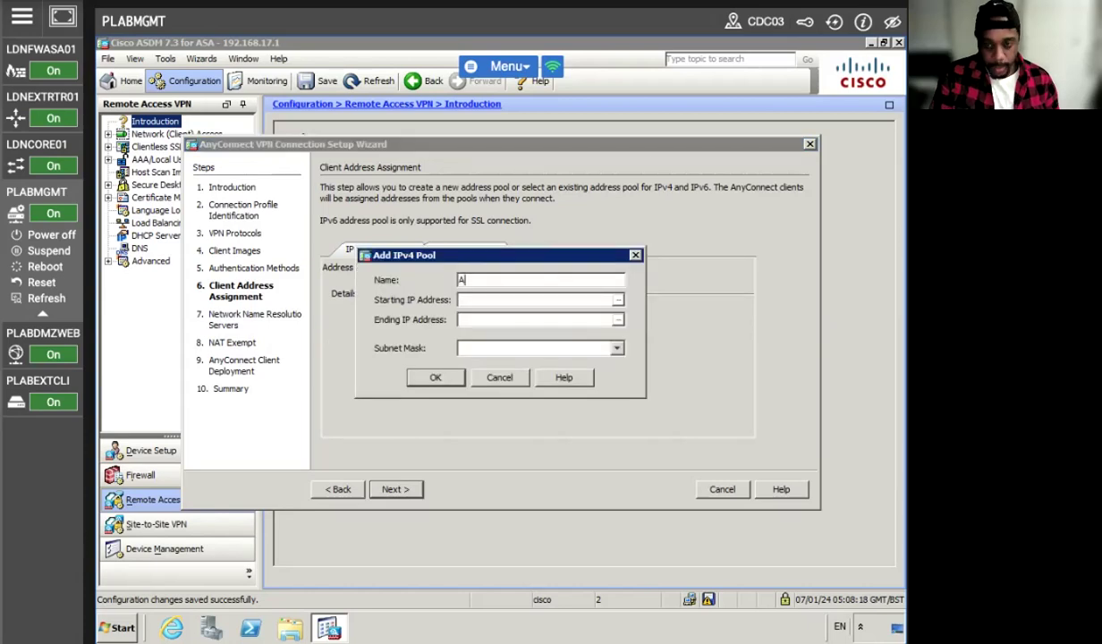
type("onnect_")
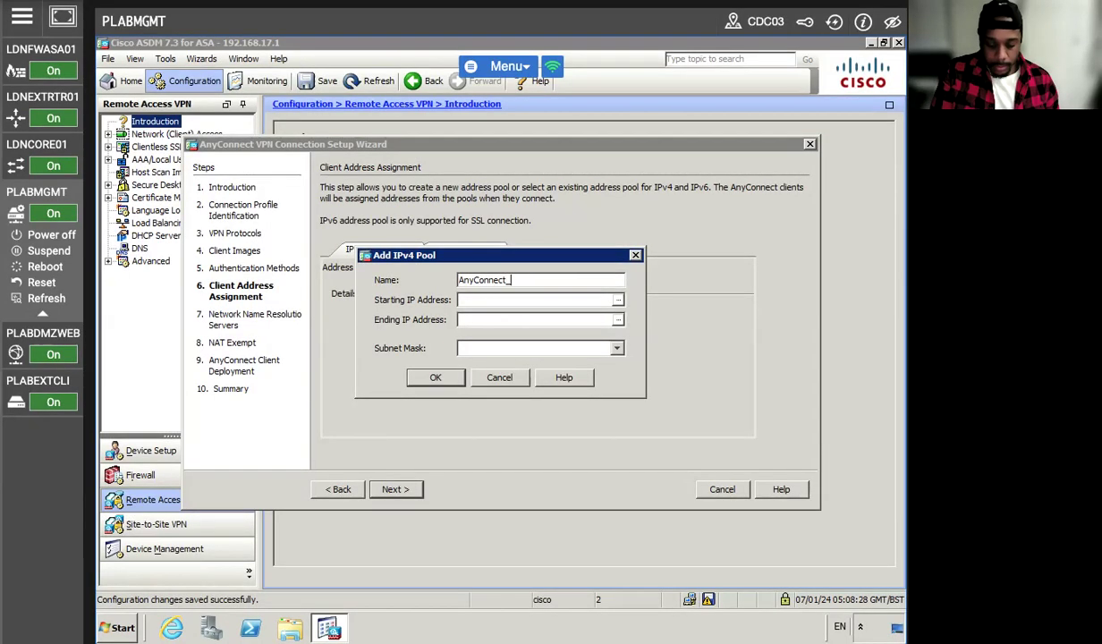
type("POOL")
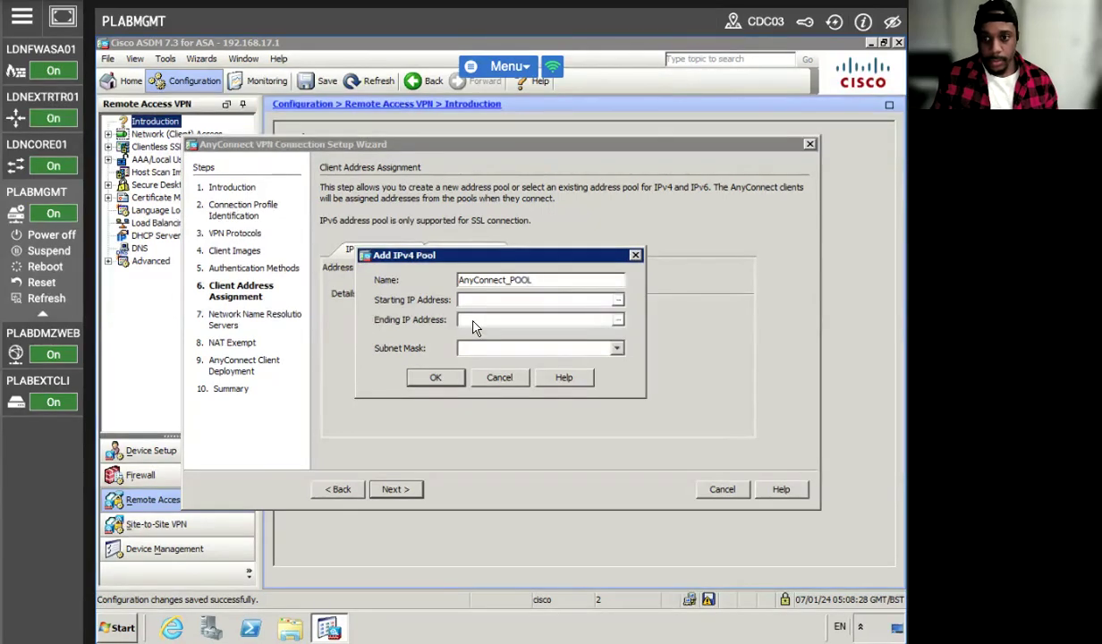
left_click(517, 297)
type("192.1368.18.15")
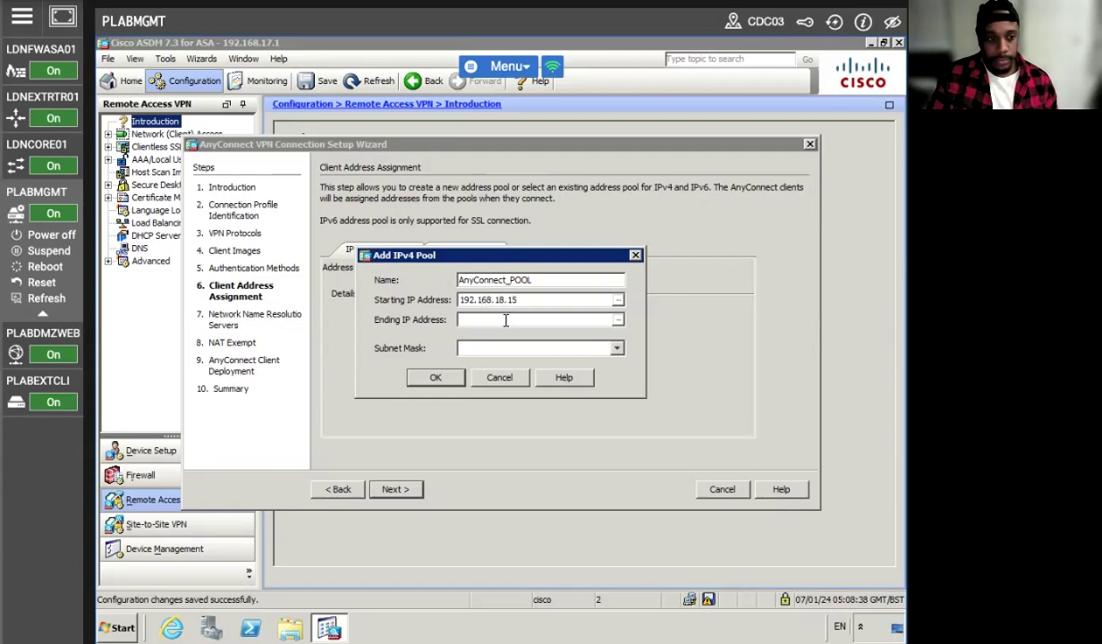
left_click(505, 320)
type("192.168")
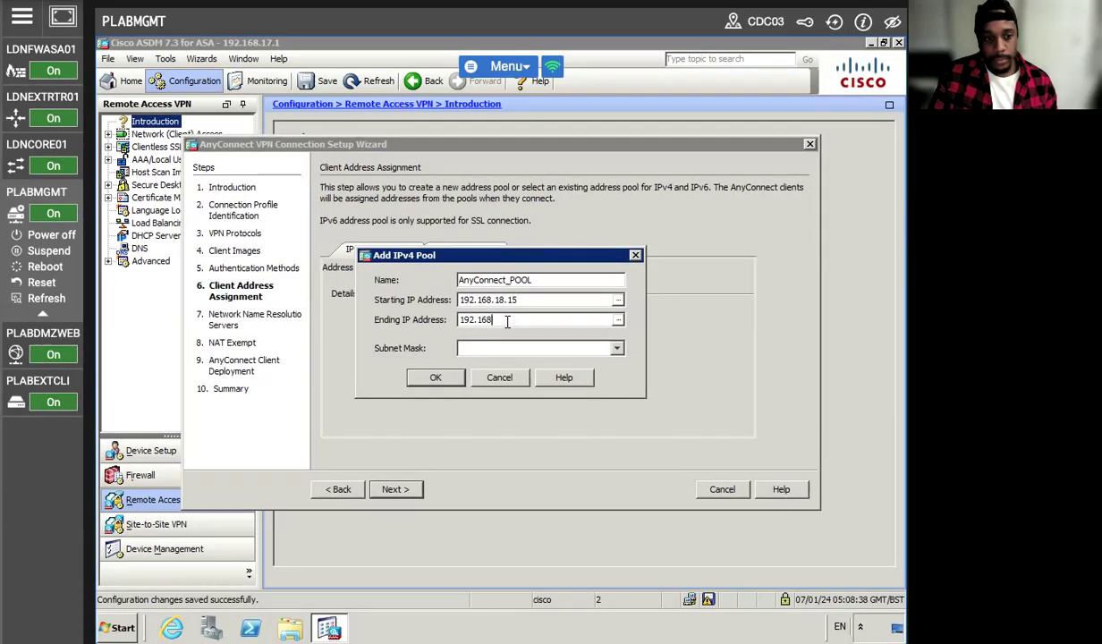
type(".18.254")
left_click(616, 348)
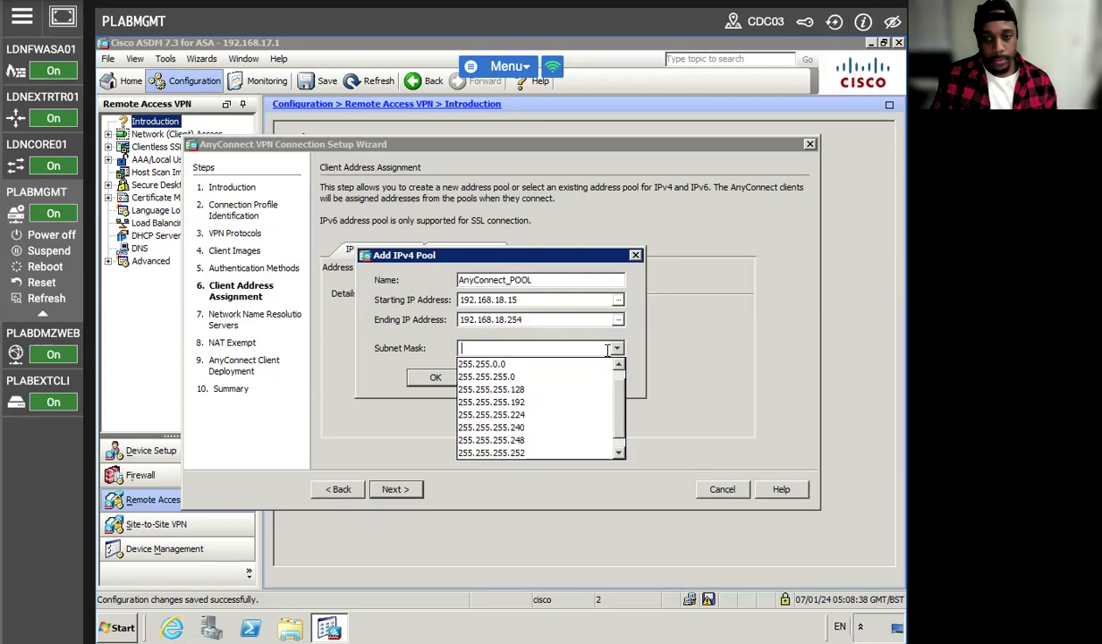
left_click(515, 377)
left_click(435, 377)
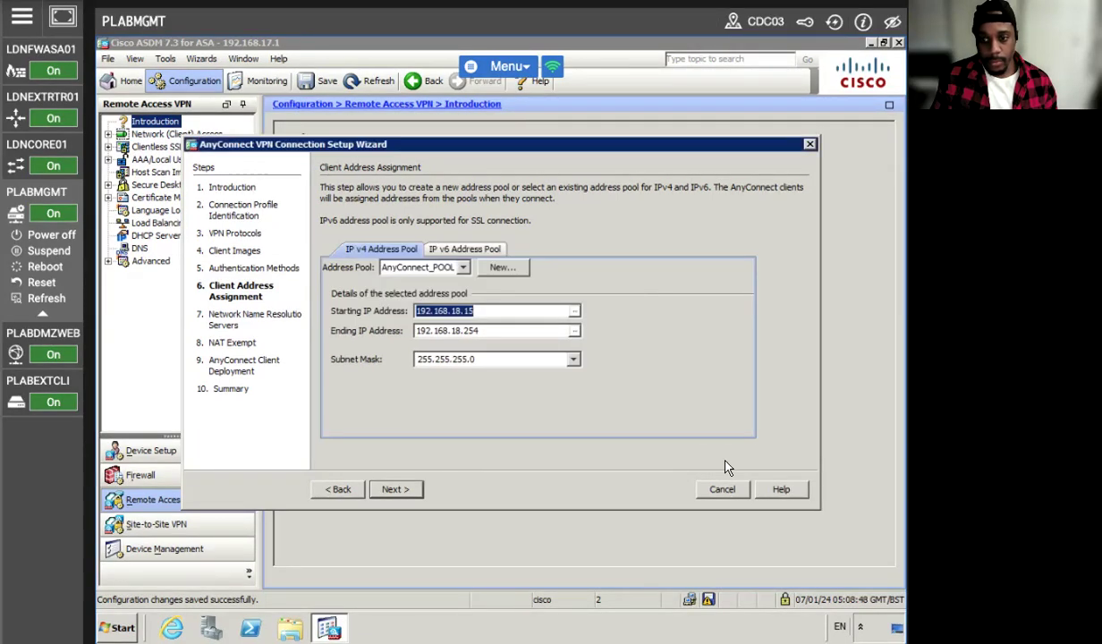
left_click(393, 489)
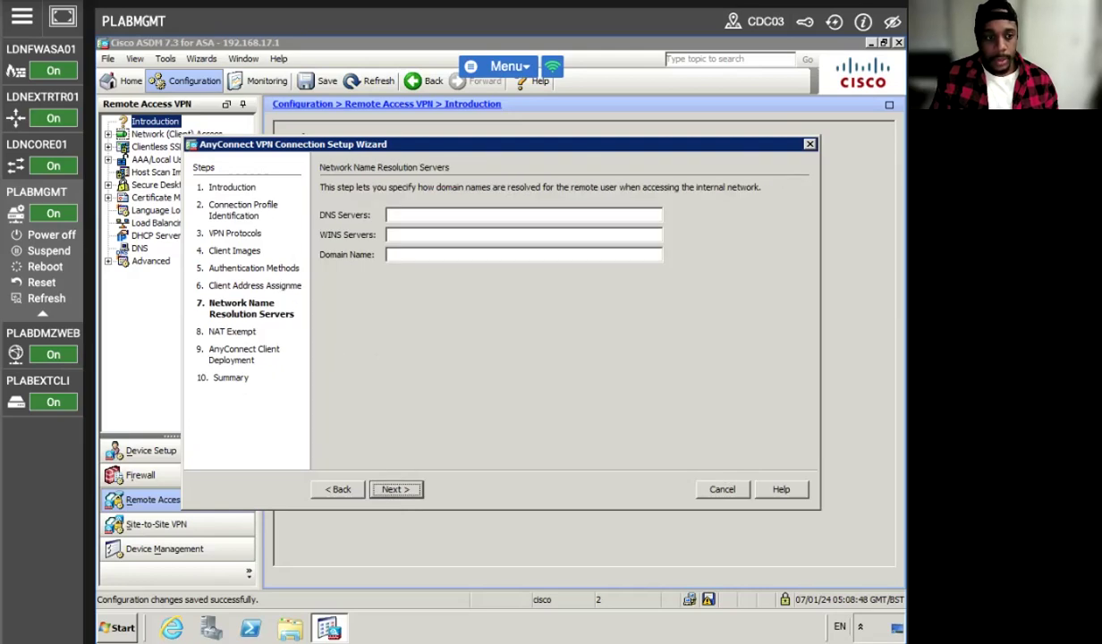
Enter 192.168.16.10 for DNS and WINS and practice-labs.com as domain, then go to NAT Exempt.
left_click(448, 215)
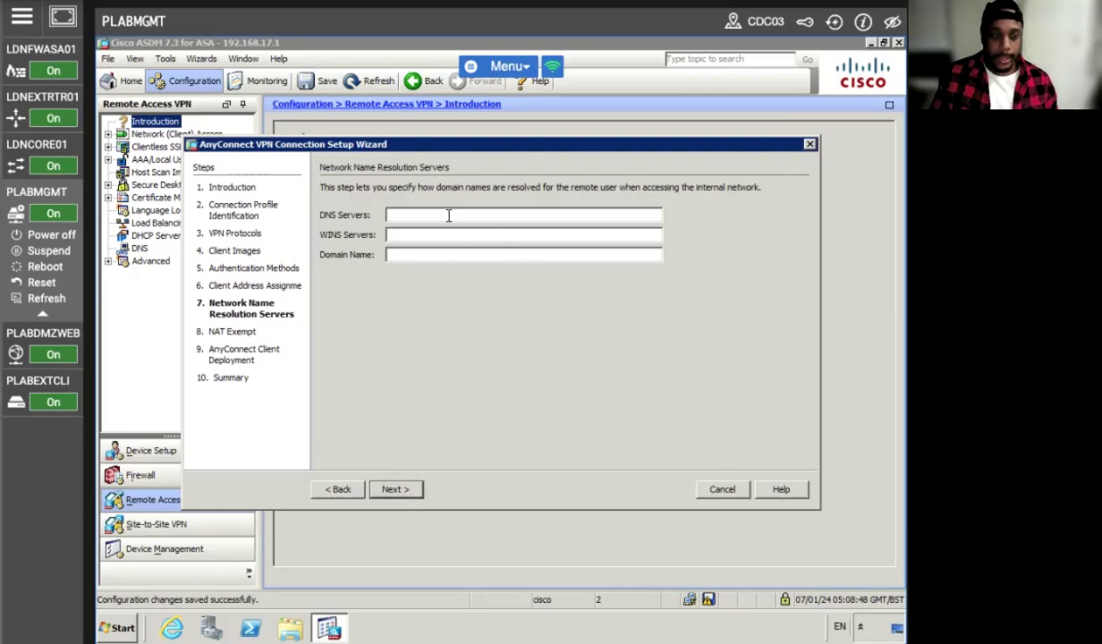
type("192.168")
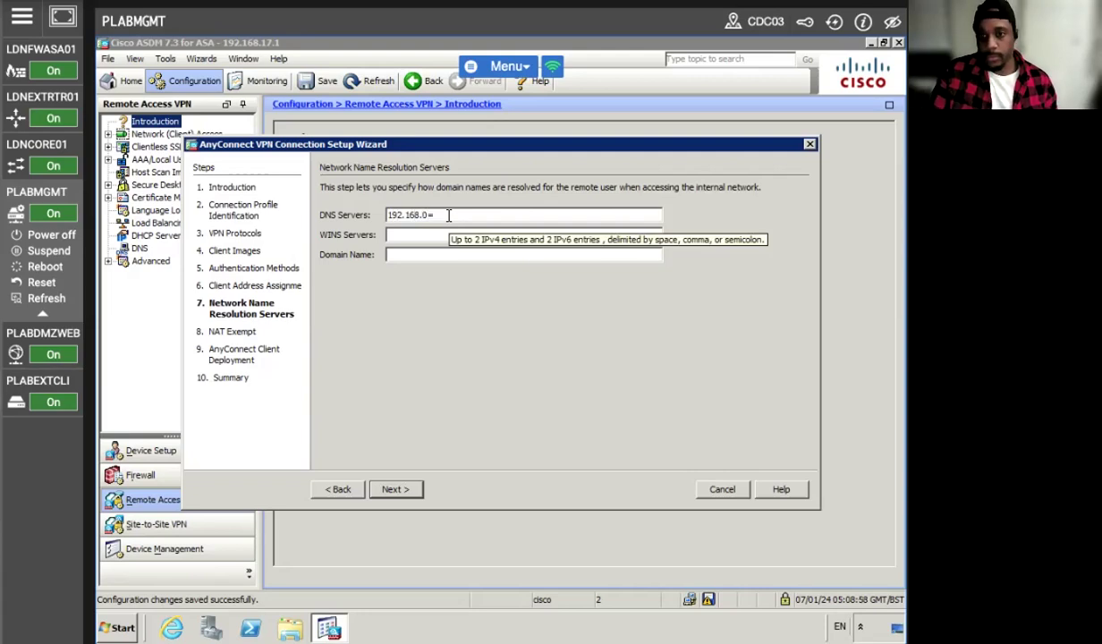
type(".0=")
key("BackSpace")
type("16.1")
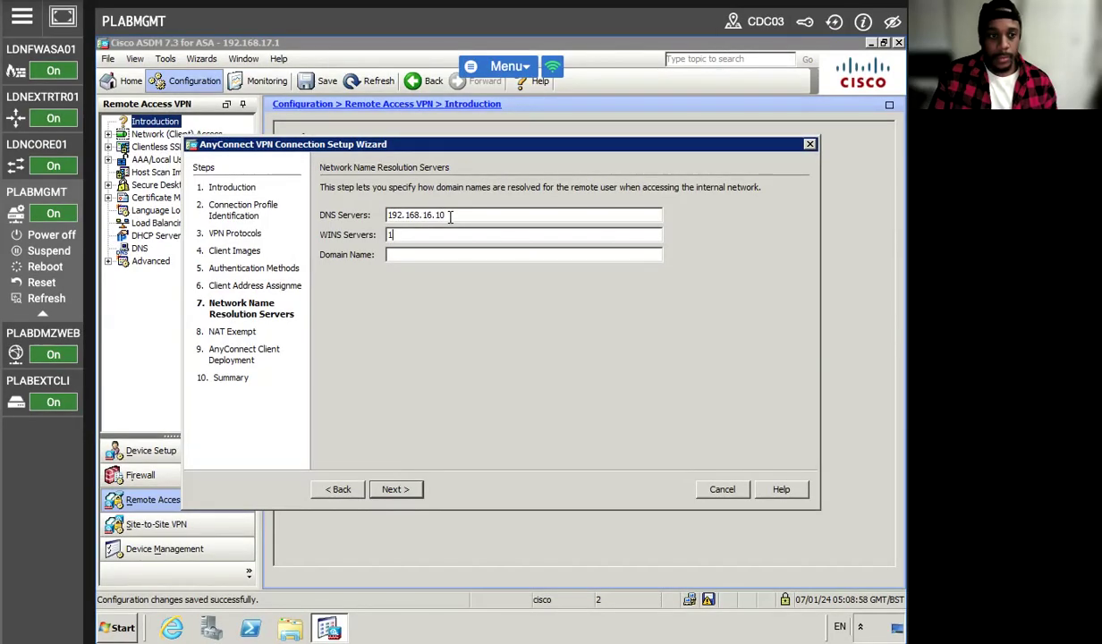
type("192.168.16.10")
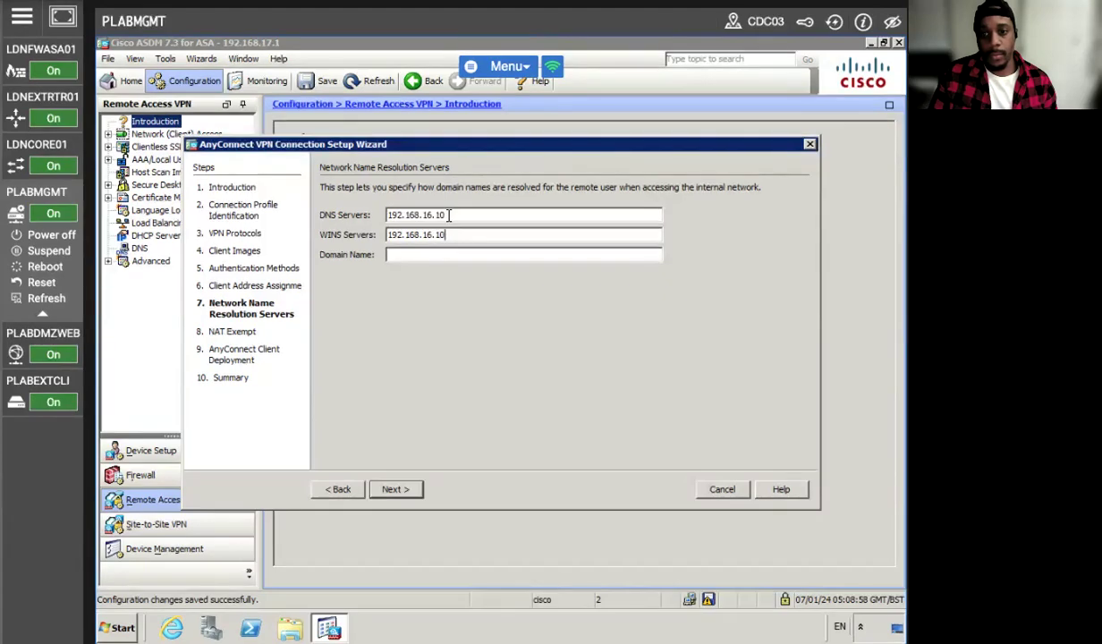
key("Tab")
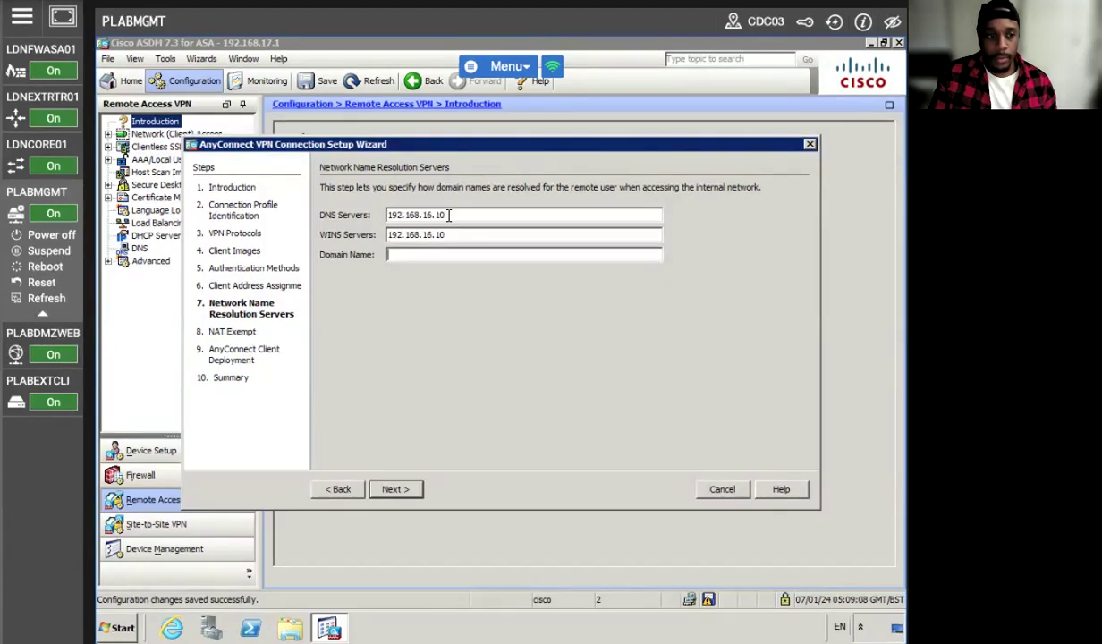
type("practic")
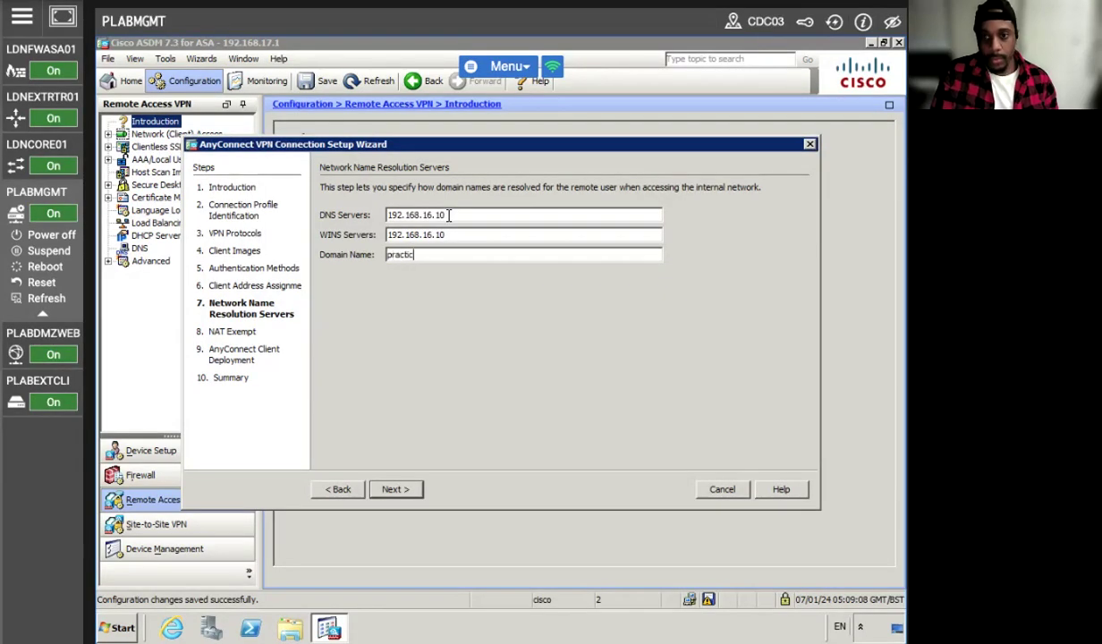
type("e-labs.com")
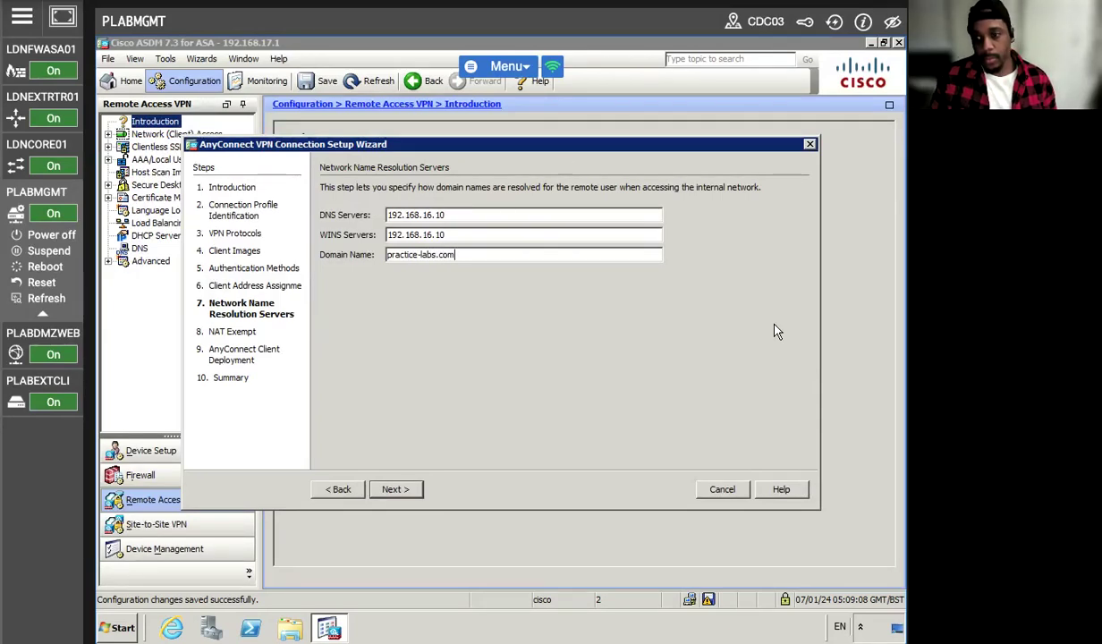
left_click(389, 489)
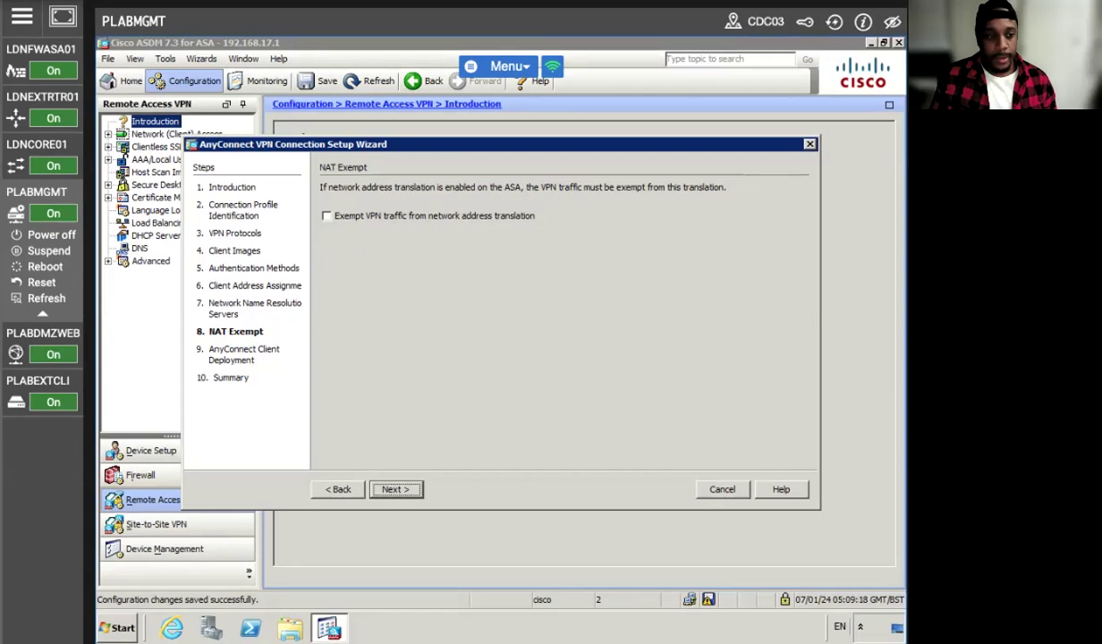
Exempt VPN traffic from NAT with local network 192.168.16.0/24 on inside, then continue.
left_click(327, 215)
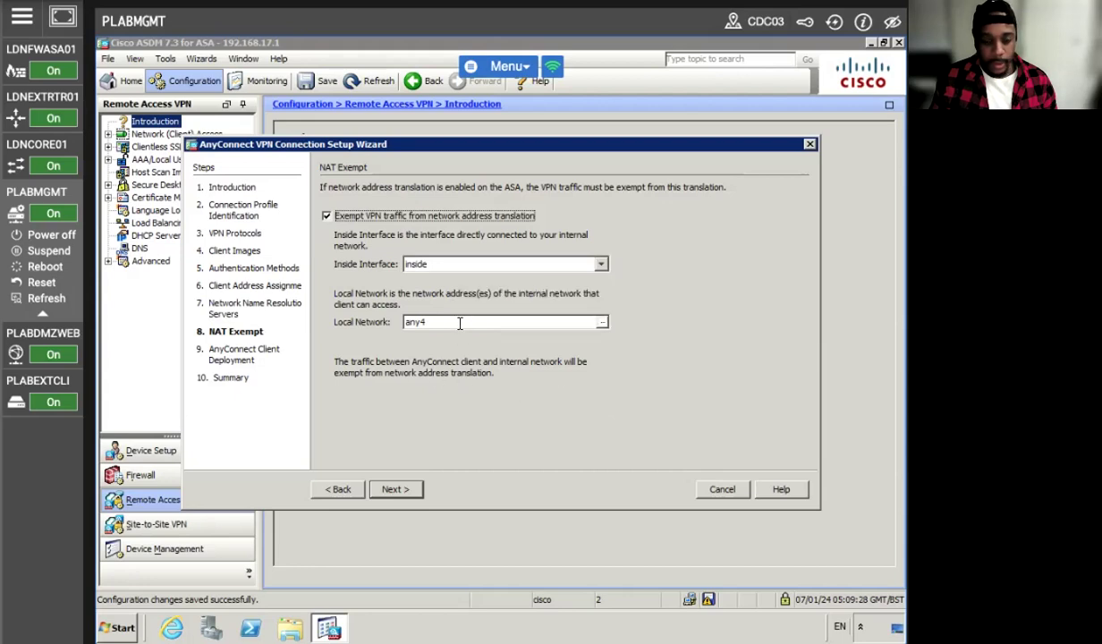
left_click(601, 323)
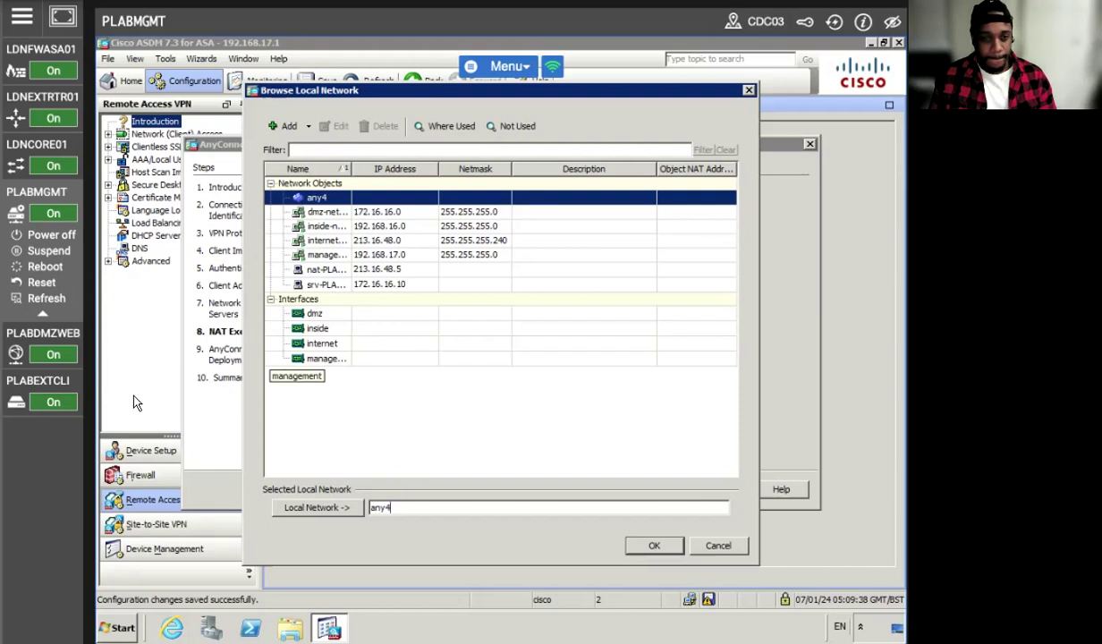
left_click(382, 282)
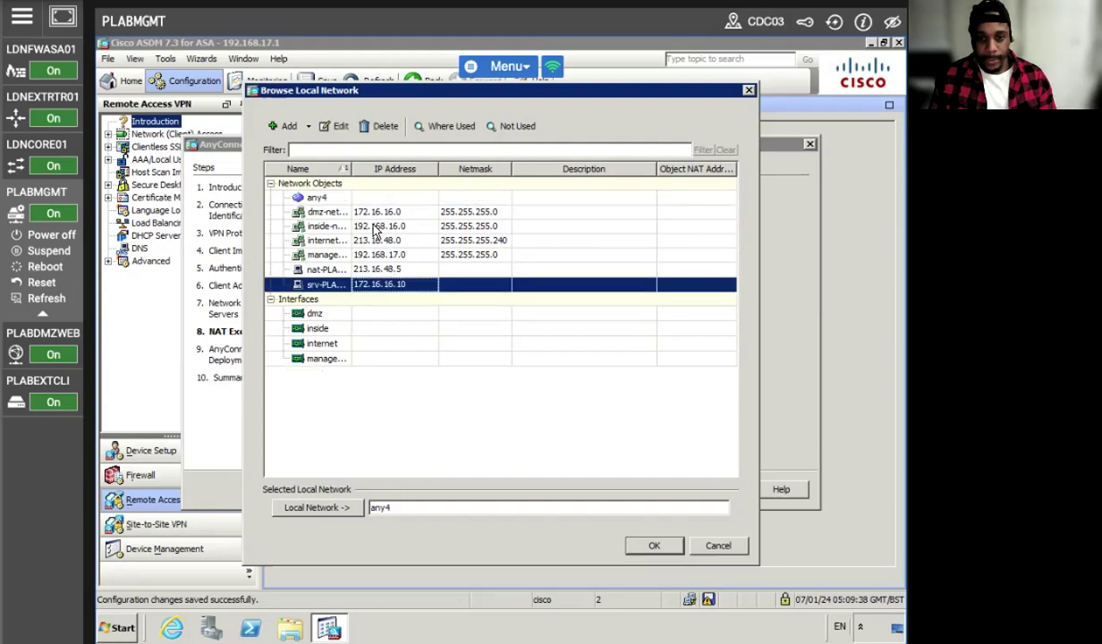
left_click(363, 225)
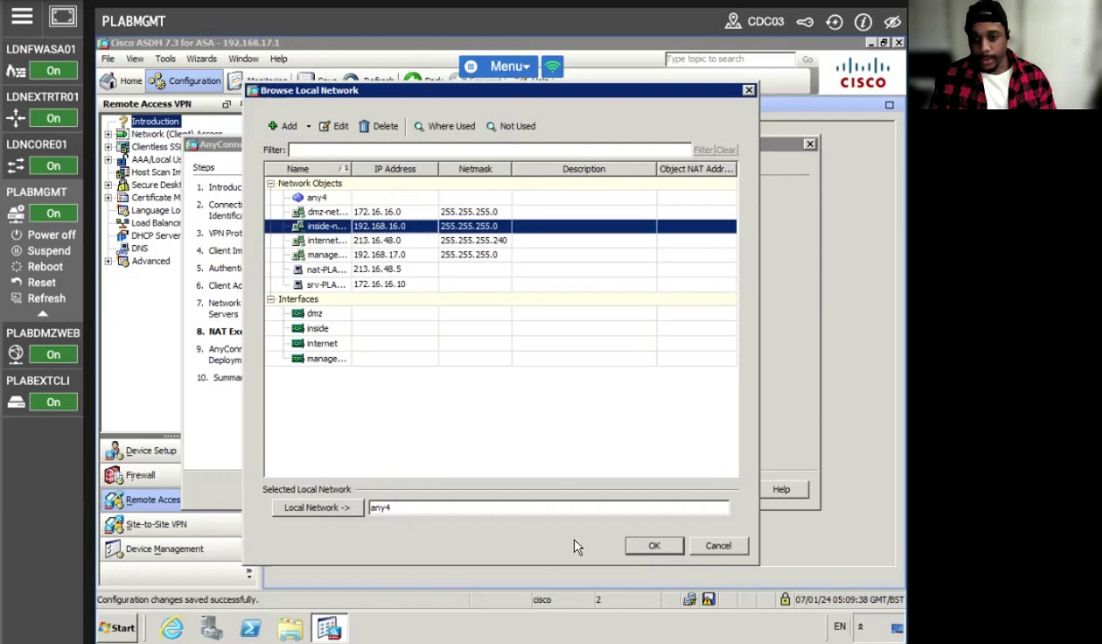
left_click(632, 548)
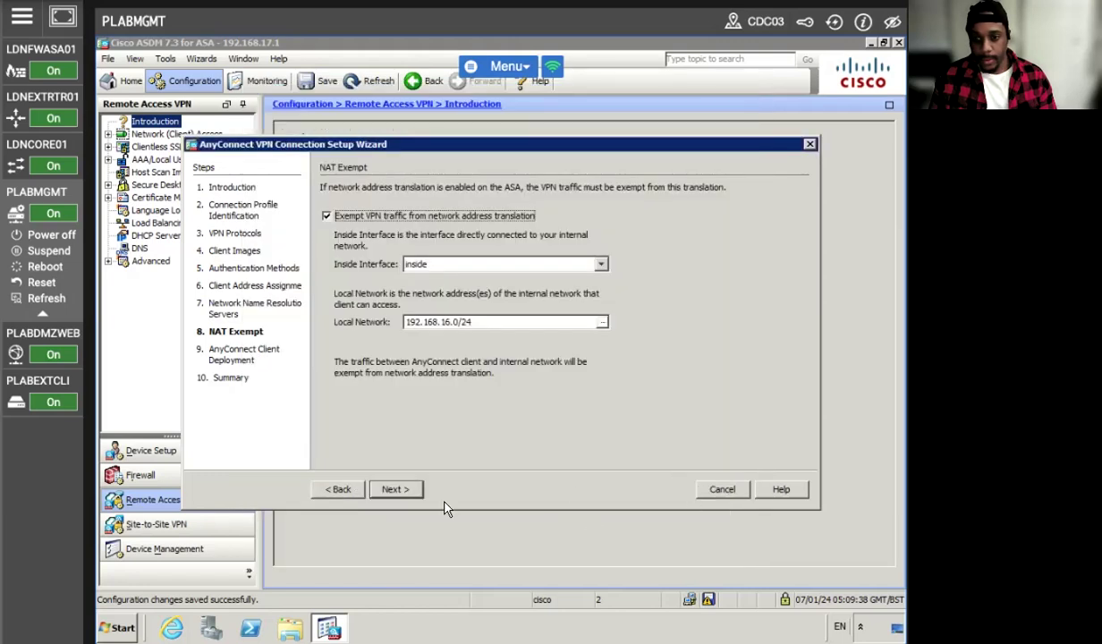
left_click(418, 494)
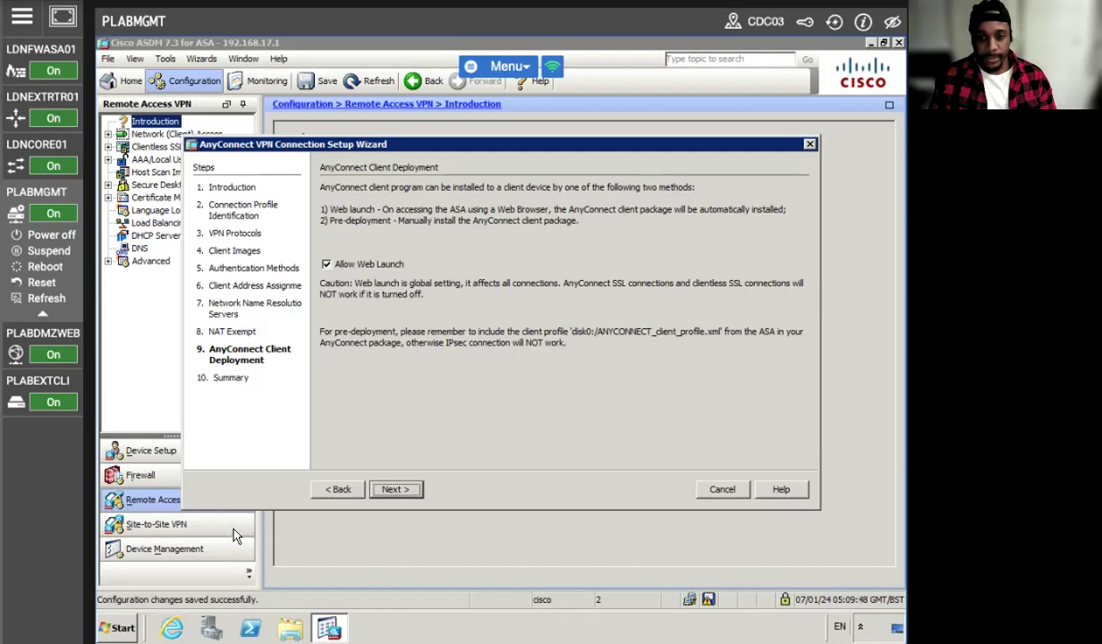
Move to the Summary page and finish the AnyConnect wizard to apply its configuration.
left_click(397, 489)
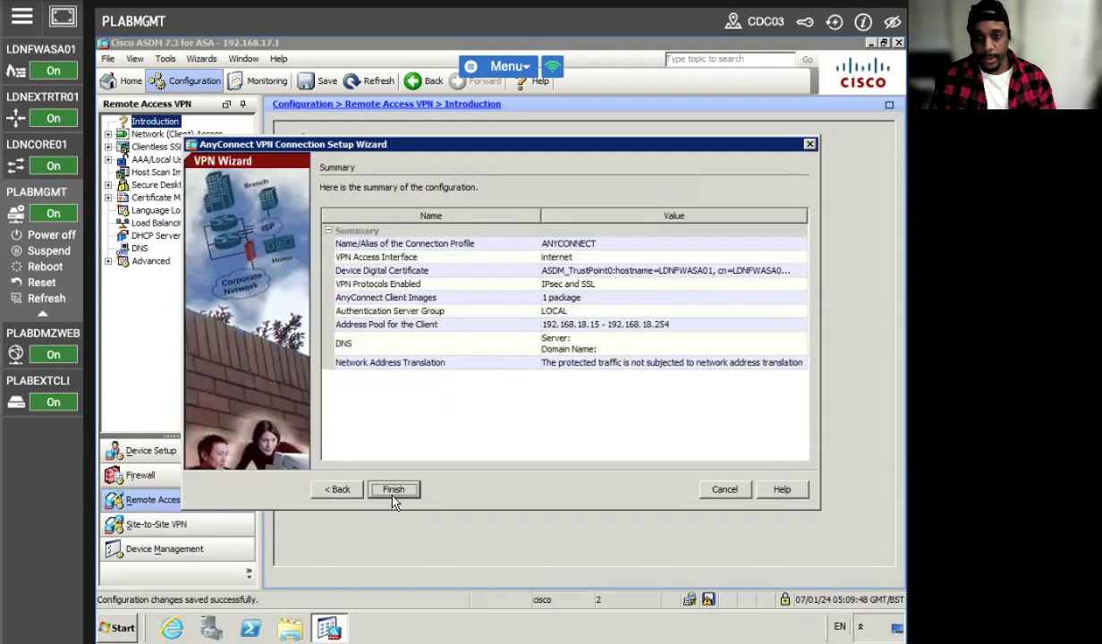
left_click(381, 485)
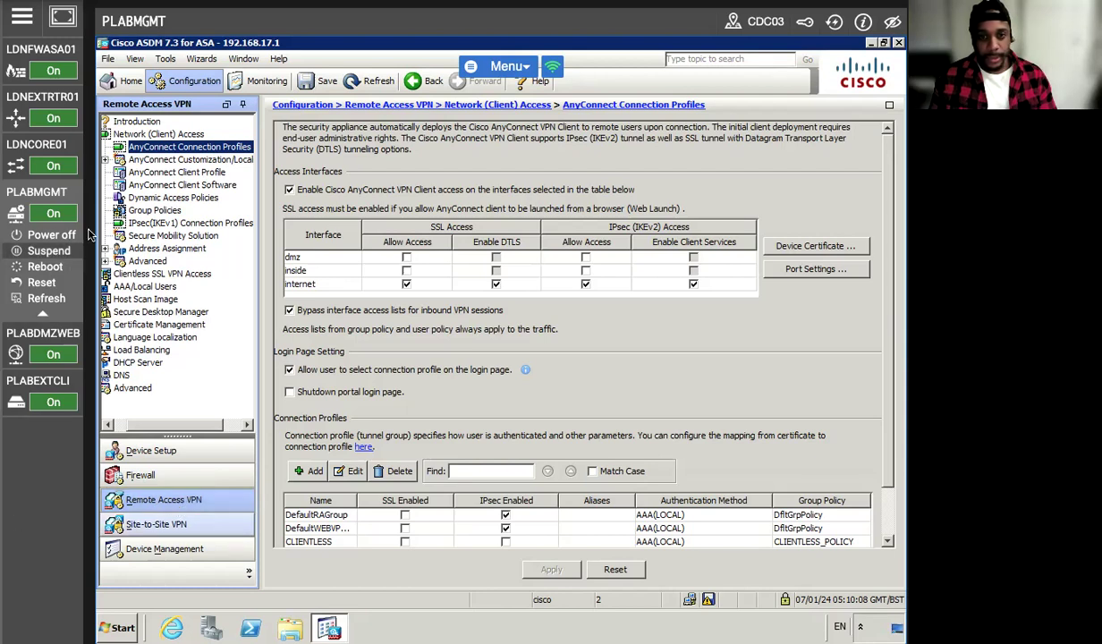
Assign GroupPolicy_ANYCONNECT to the local user, apply it to the ASA, and switch to PLABEXTCLI.
left_click(152, 211)
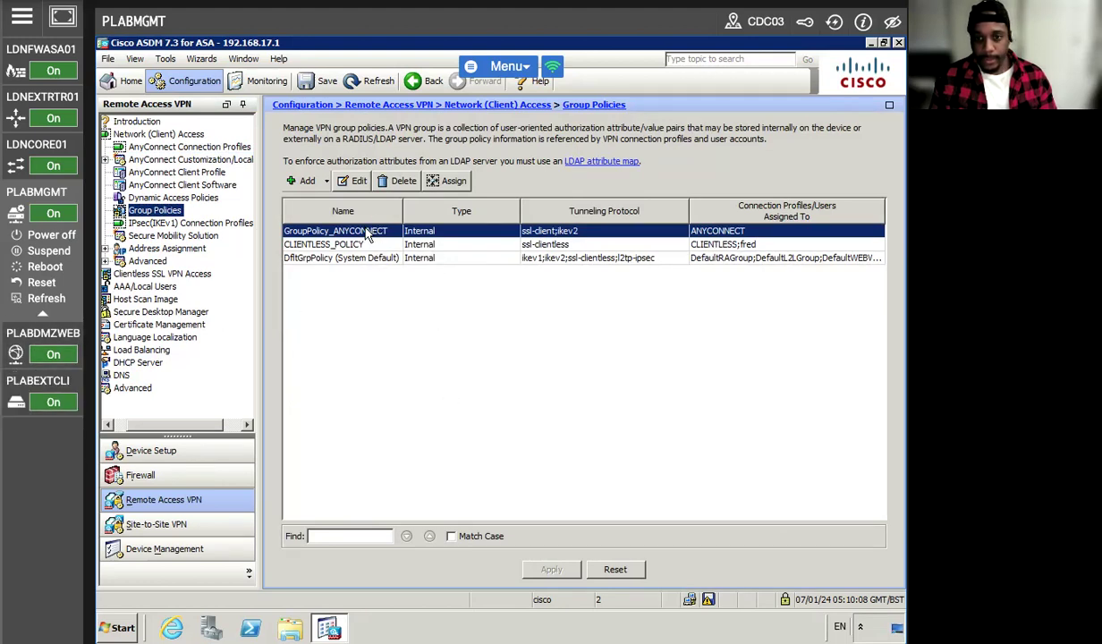
left_click(440, 181)
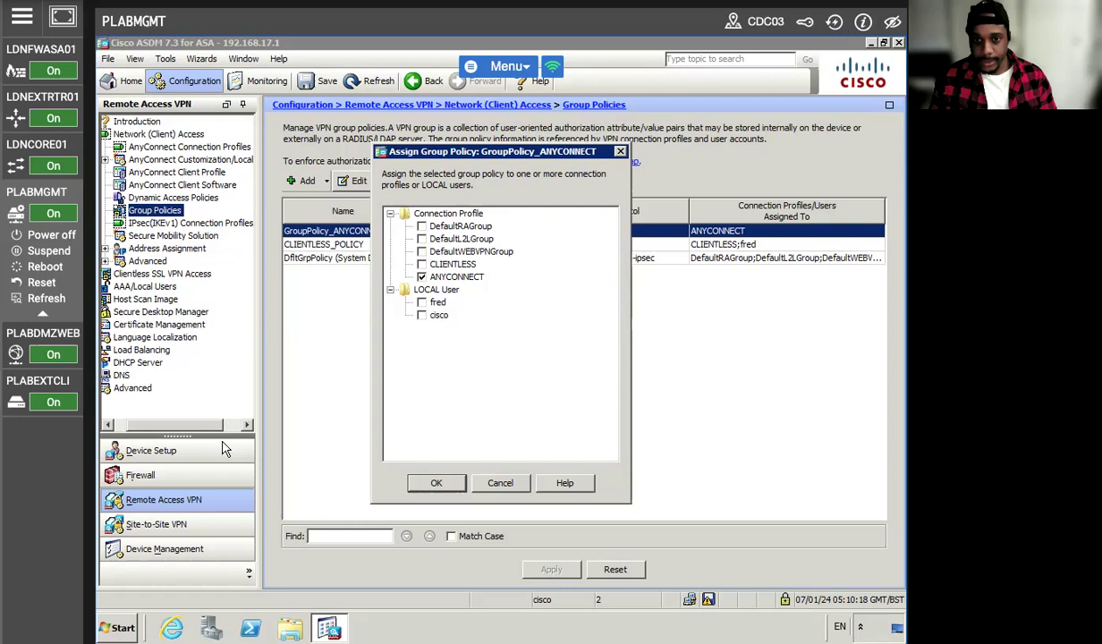
left_click(421, 302)
left_click(436, 482)
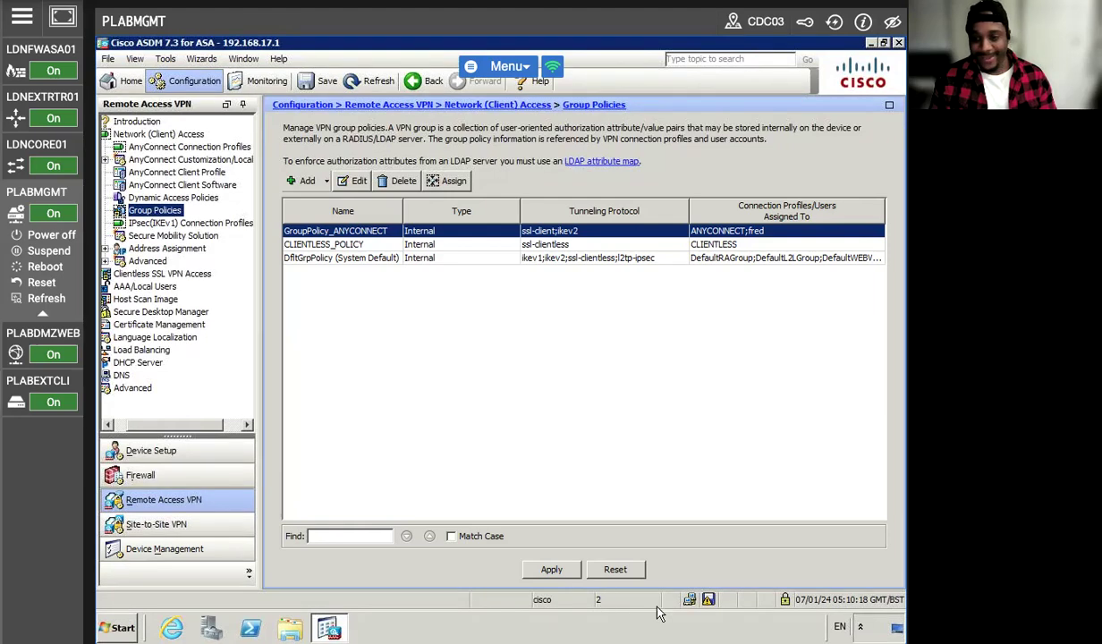
left_click(539, 565)
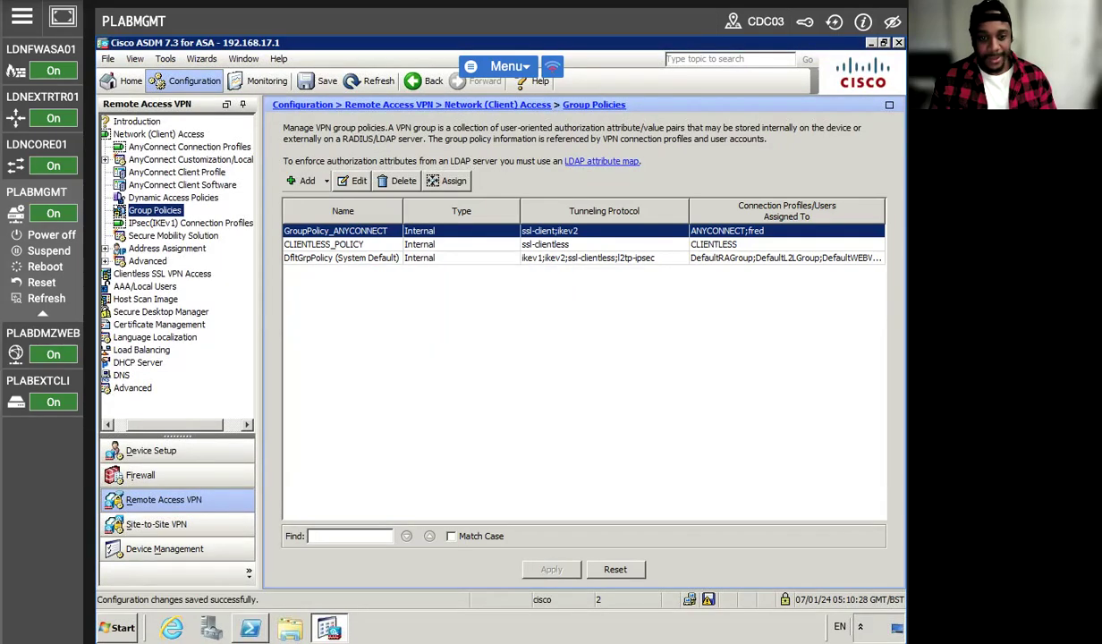
left_click(31, 382)
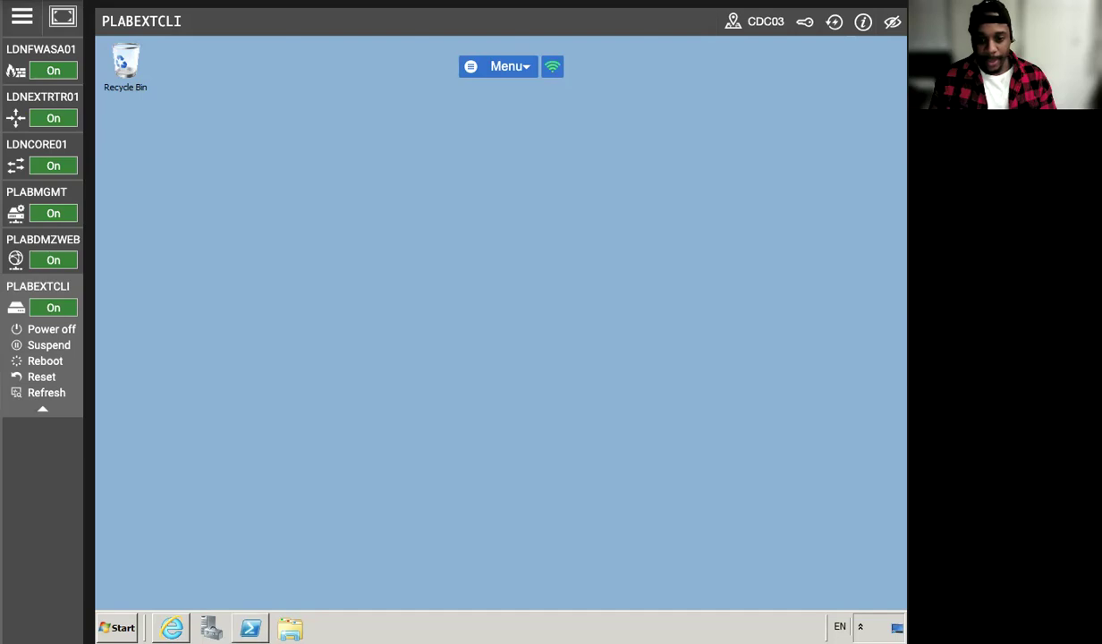
Restore the browser on PLABEXTCLI and reconnect the lab session after its connection error.
left_click(171, 628)
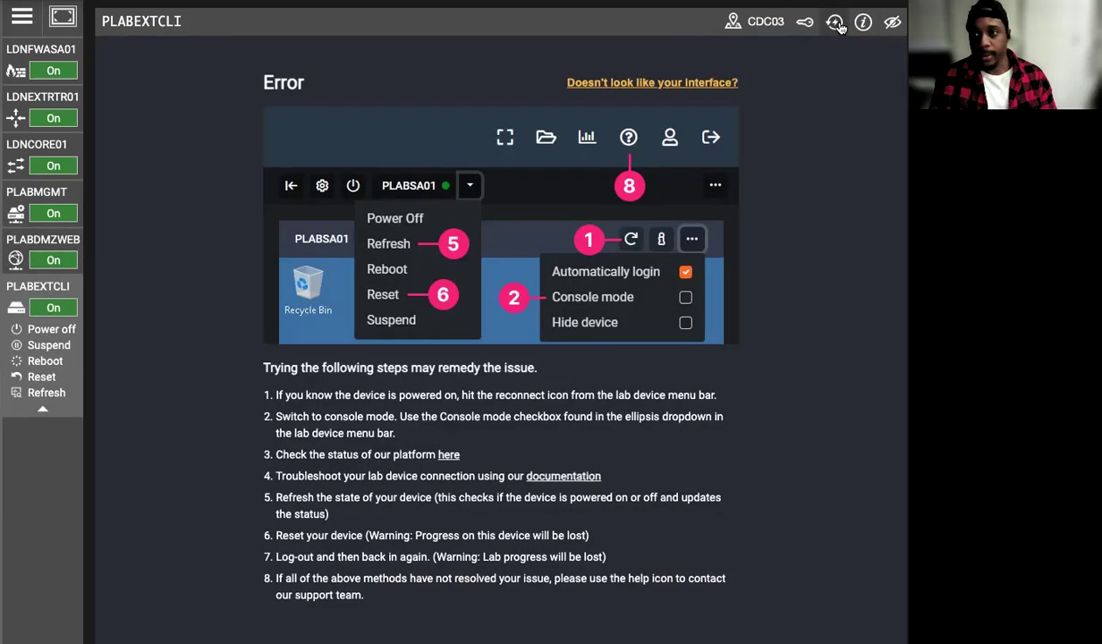
left_click(835, 23)
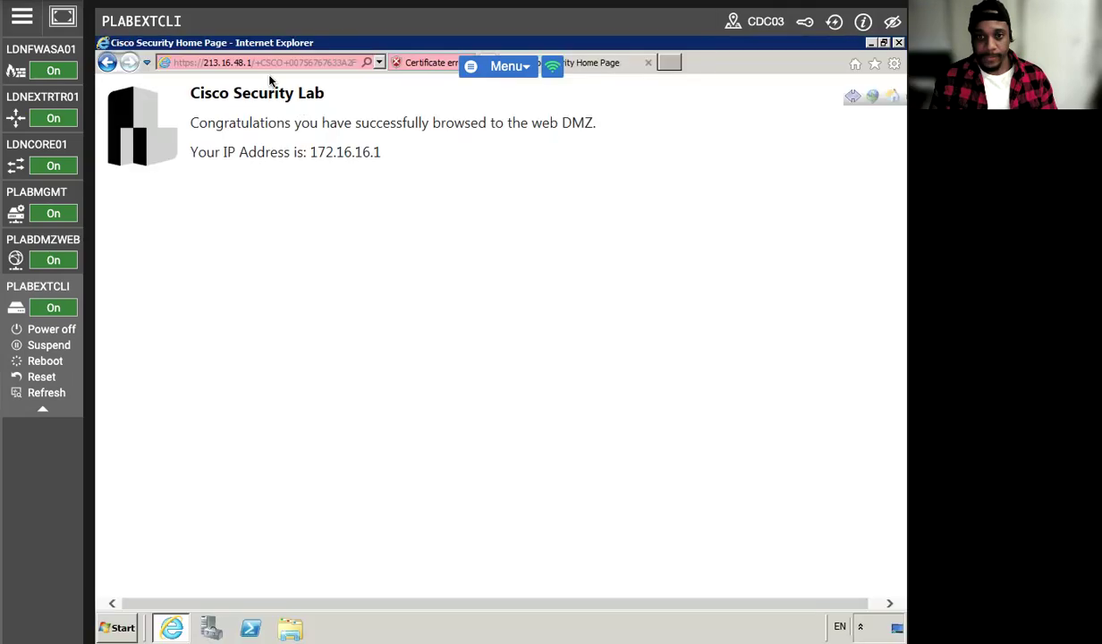
left_click(266, 62)
right_click(266, 62)
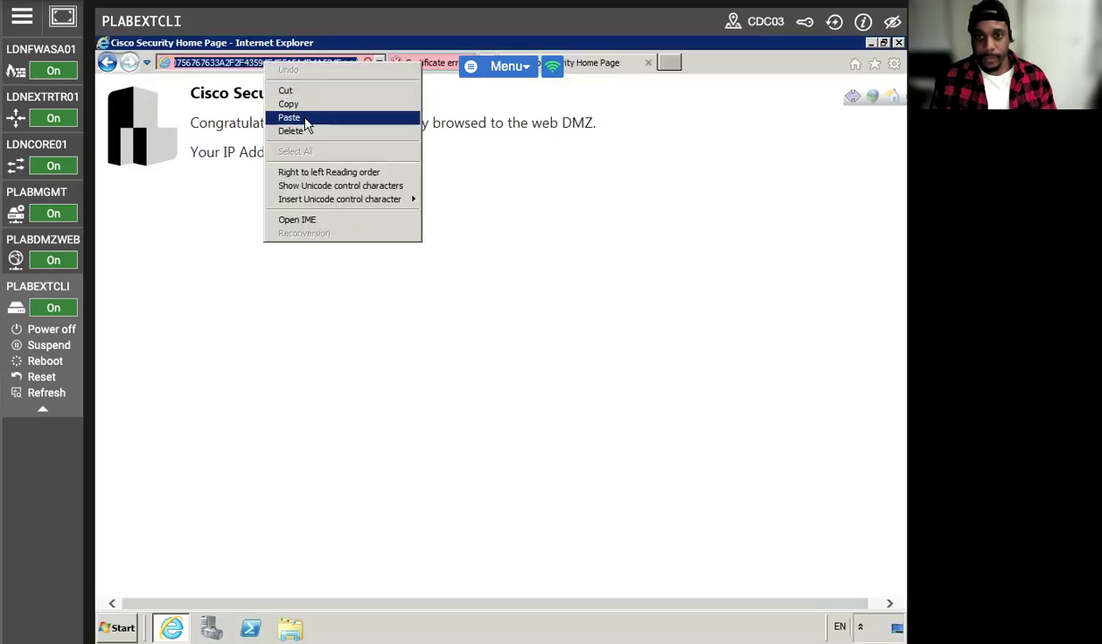
left_click(307, 120)
key("Return")
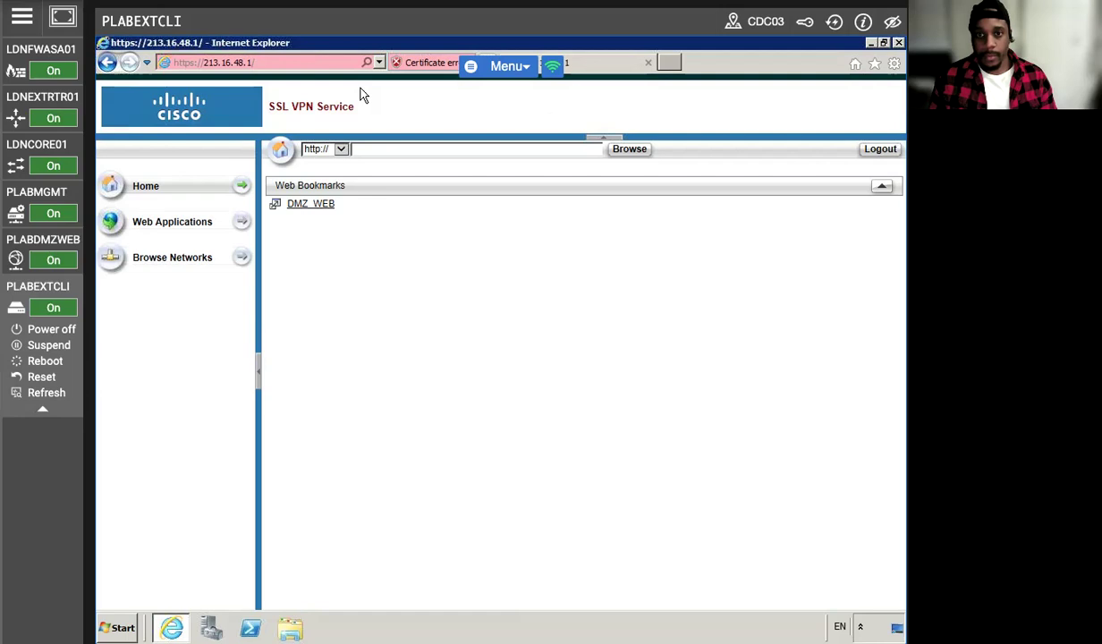
Log out, then sign back in with the user's username and password under group ANYCONNECT.
left_click(878, 148)
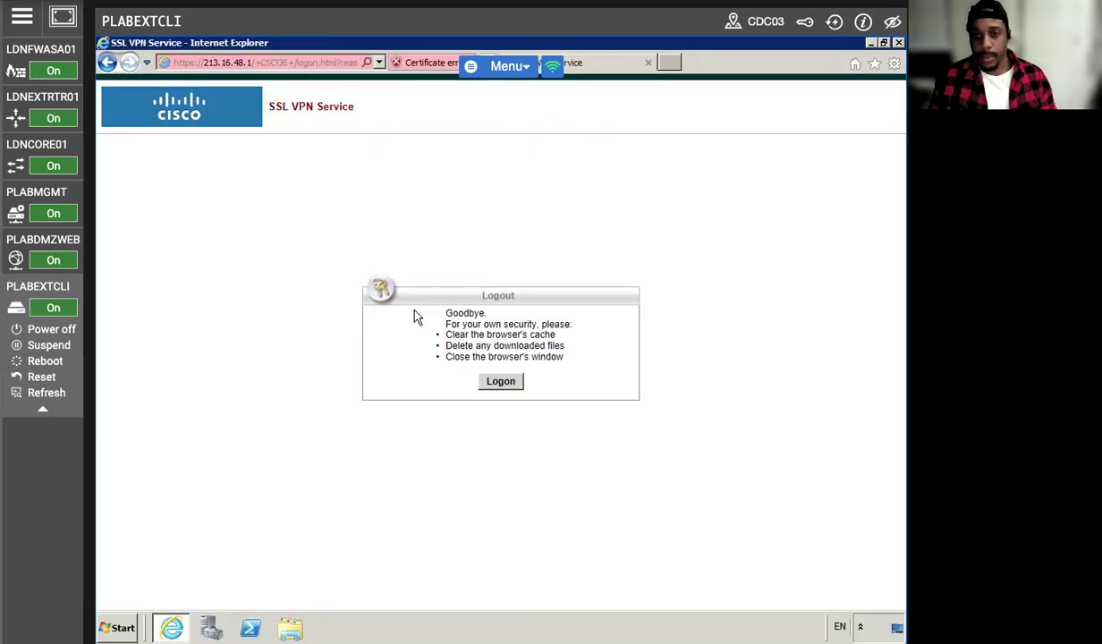
left_click(497, 379)
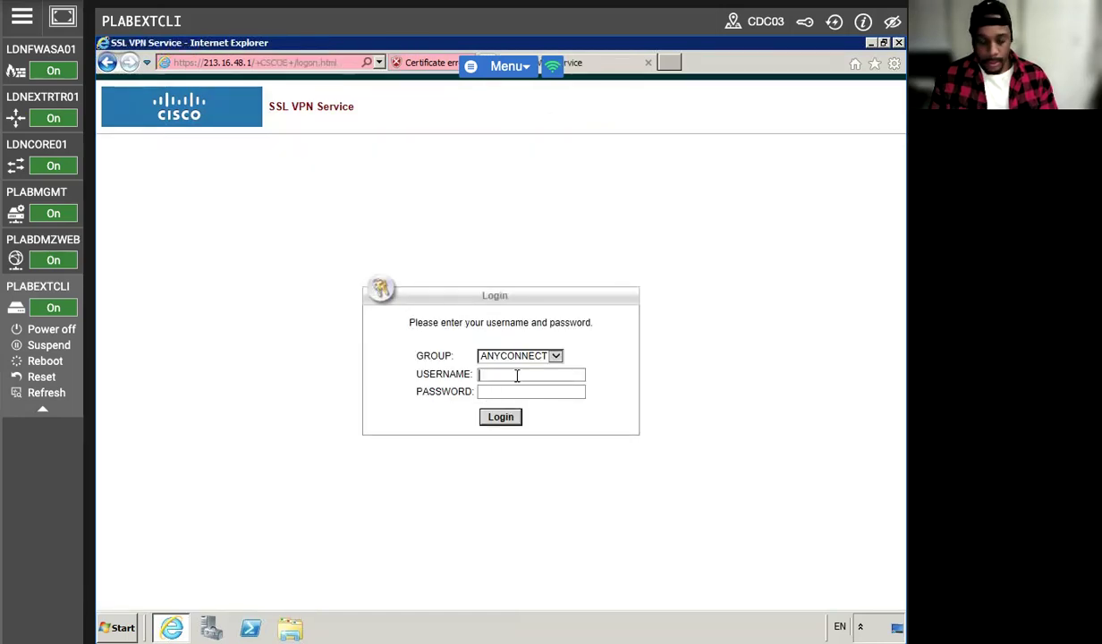
type("fred")
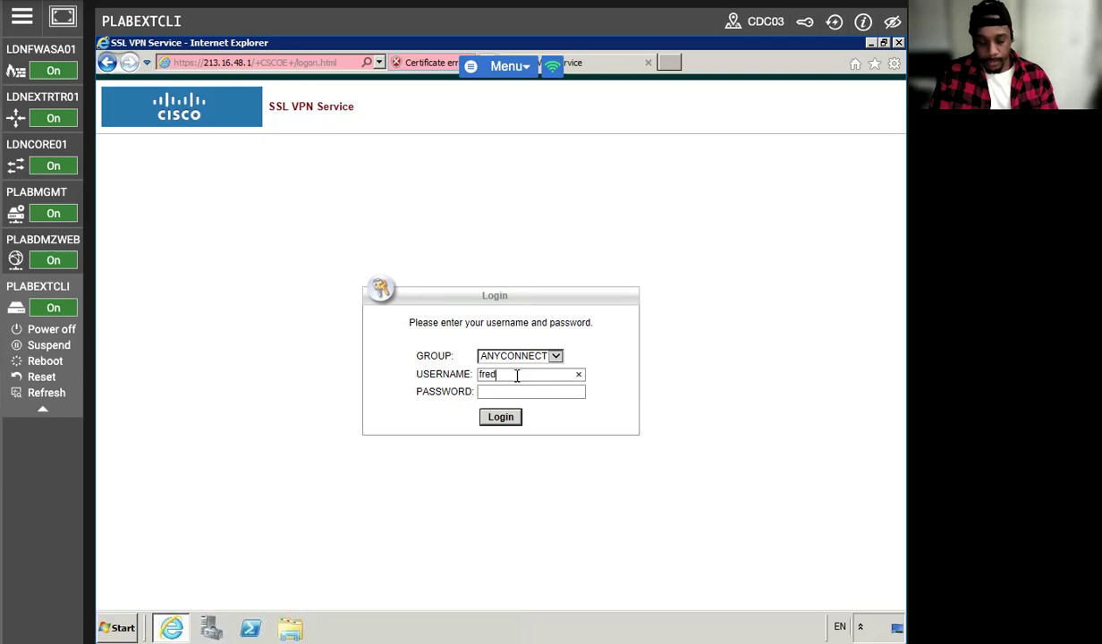
type("••••")
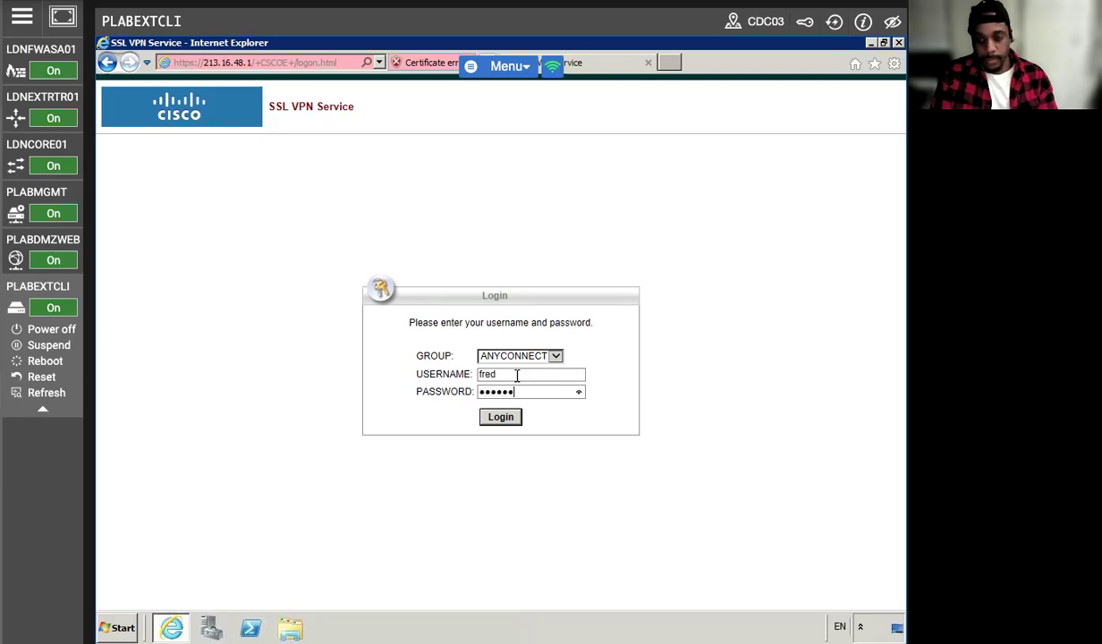
key("Return")
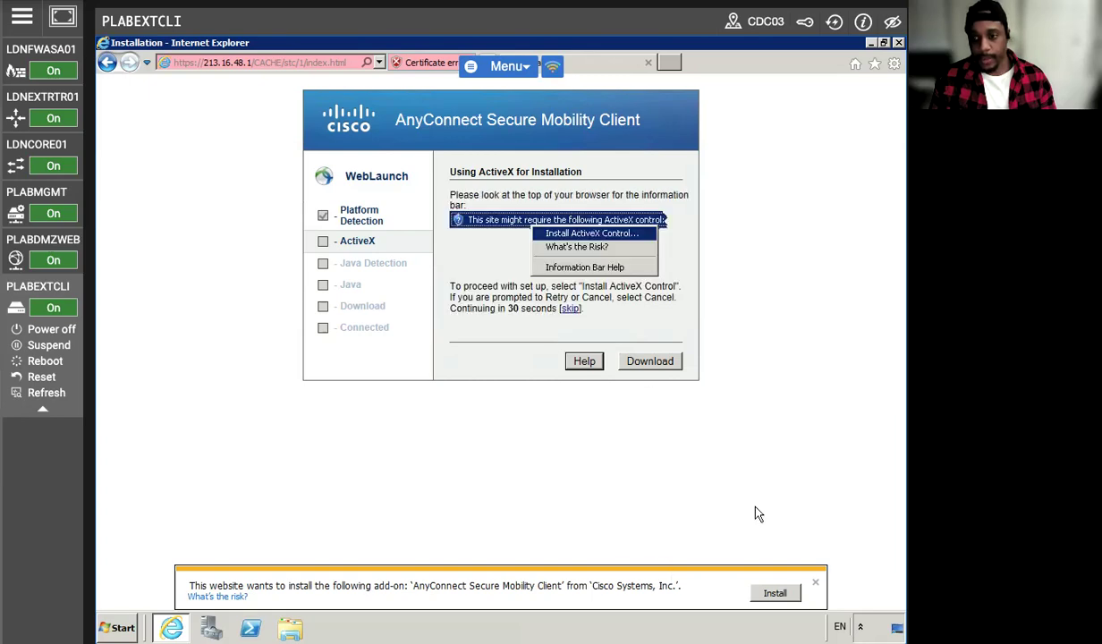
Install the AnyConnect client add-on and allow connections to untrusted VPN servers.
left_click(774, 593)
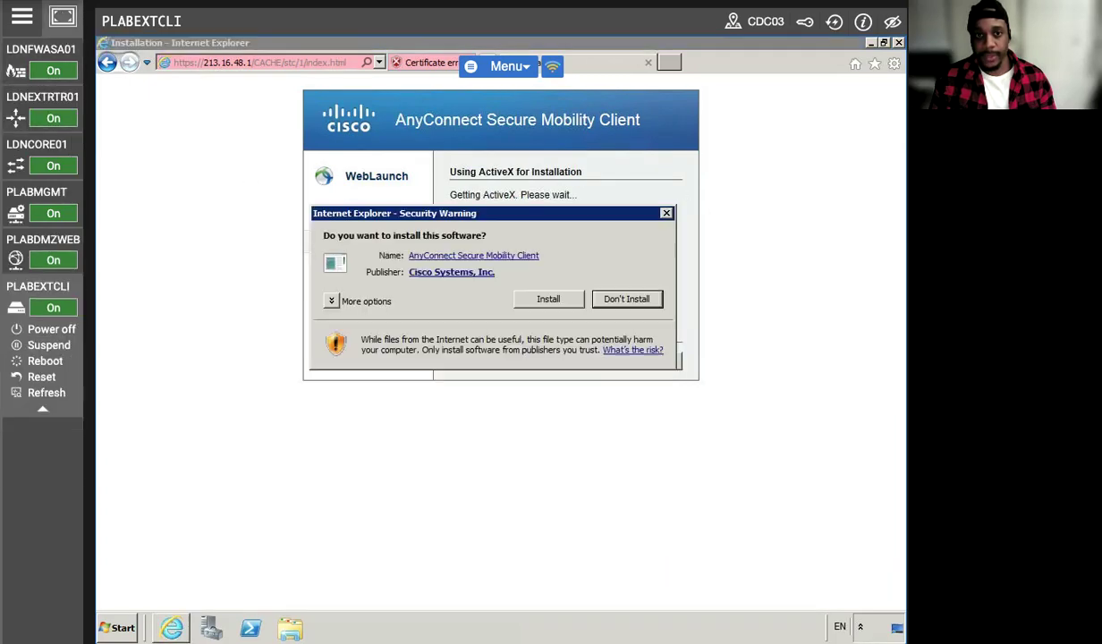
left_click(523, 303)
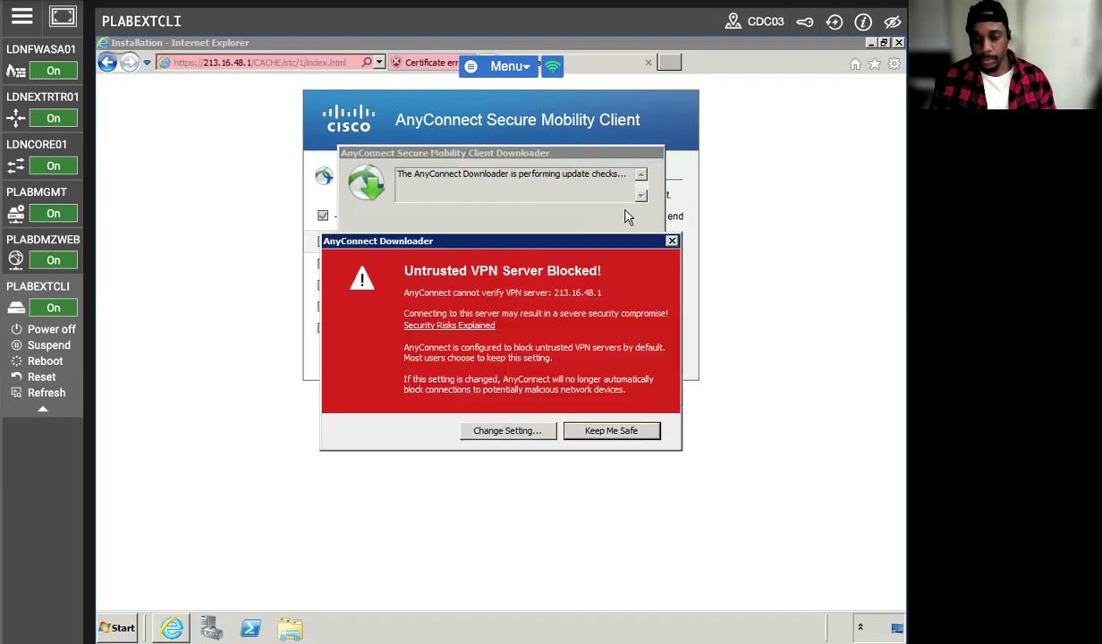
left_click(511, 431)
left_click(517, 393)
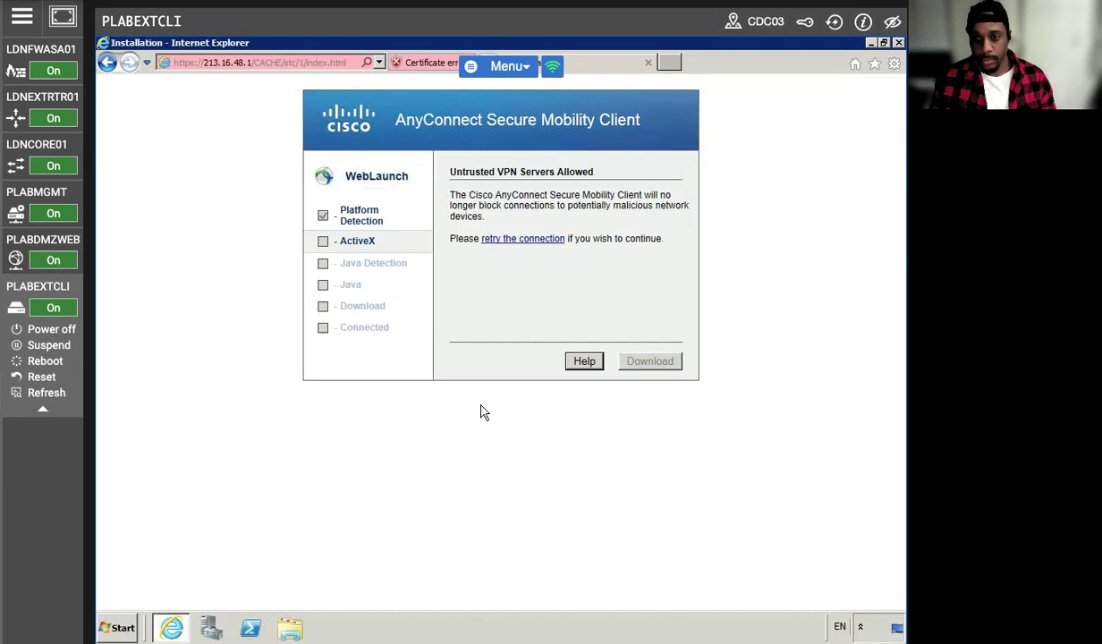
Retry the VPN connection, accepting the untrusted server certificate warnings twice.
left_click(506, 238)
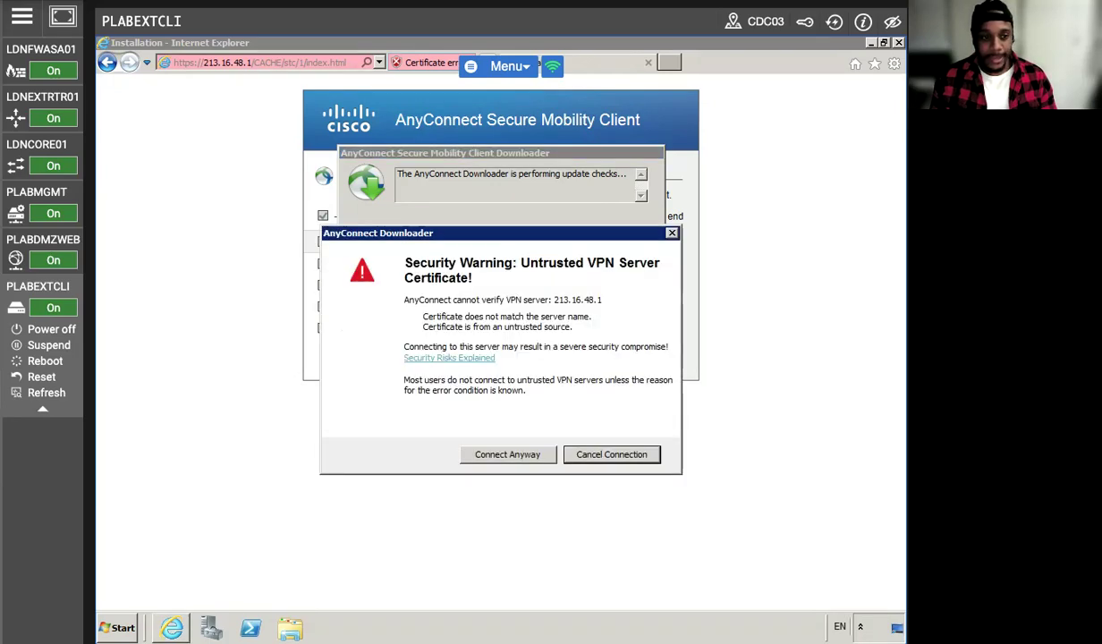
left_click(475, 457)
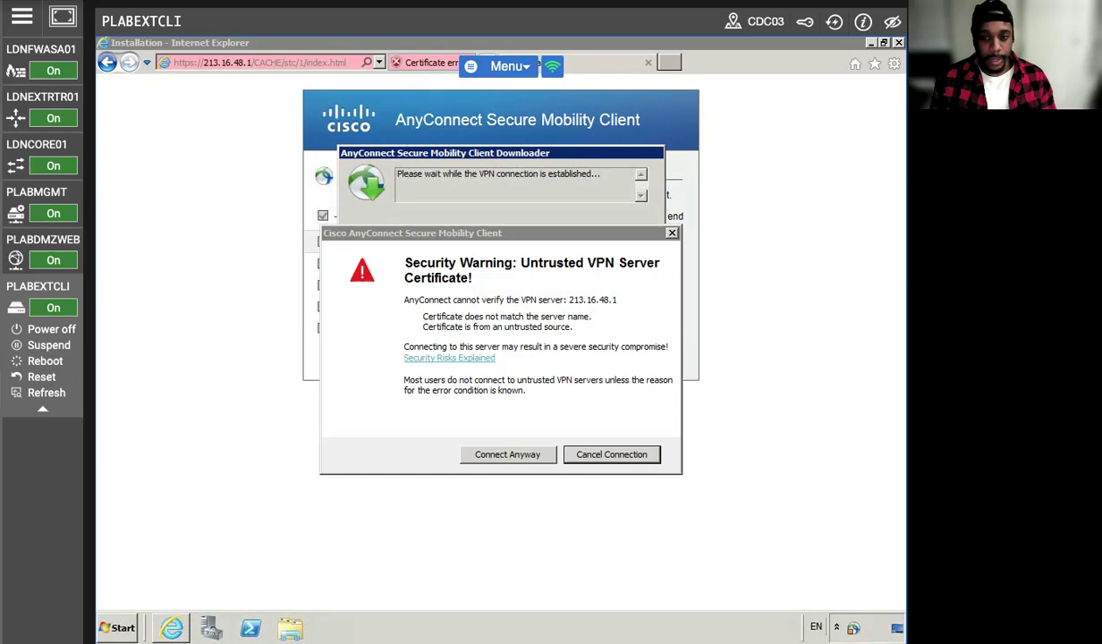
left_click(474, 453)
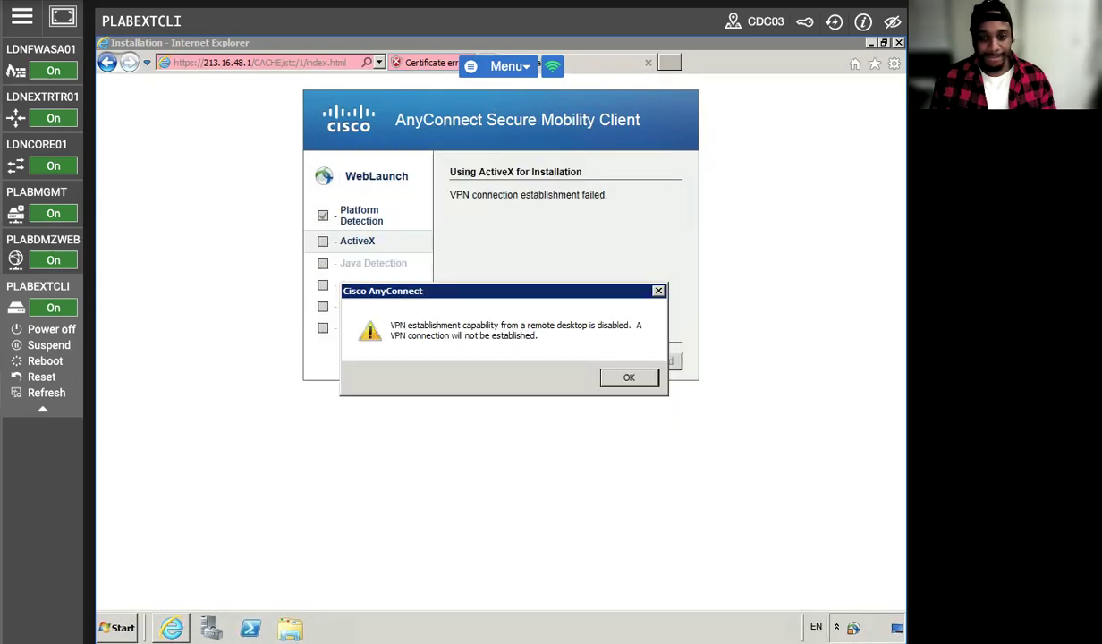
Dismiss the AnyConnect remote-desktop VPN failure notice and switch back to PLABMGMT.
left_click(627, 376)
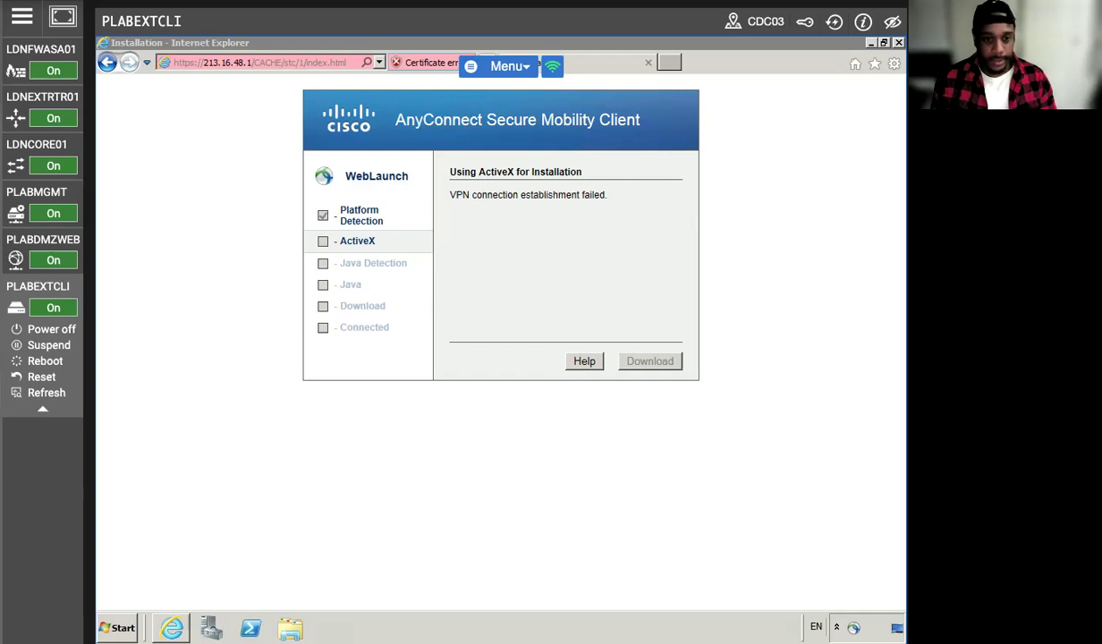
left_click(36, 191)
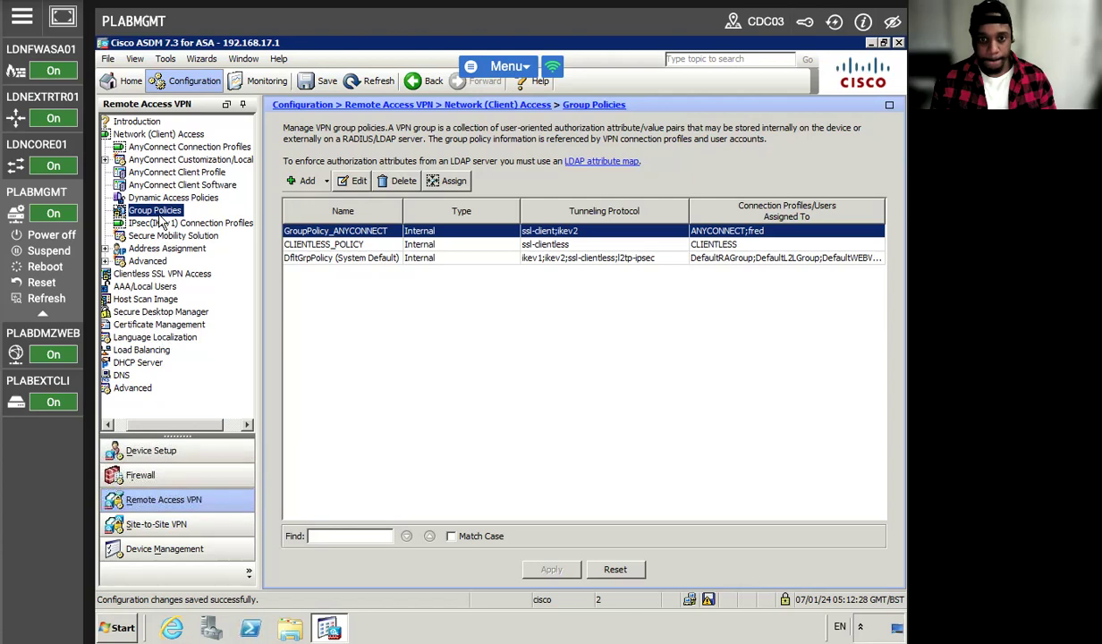
Open the ANYCONNECT_client_profile editor from Network (Client) Access, dismissing the privilege-level warning.
left_click(157, 133)
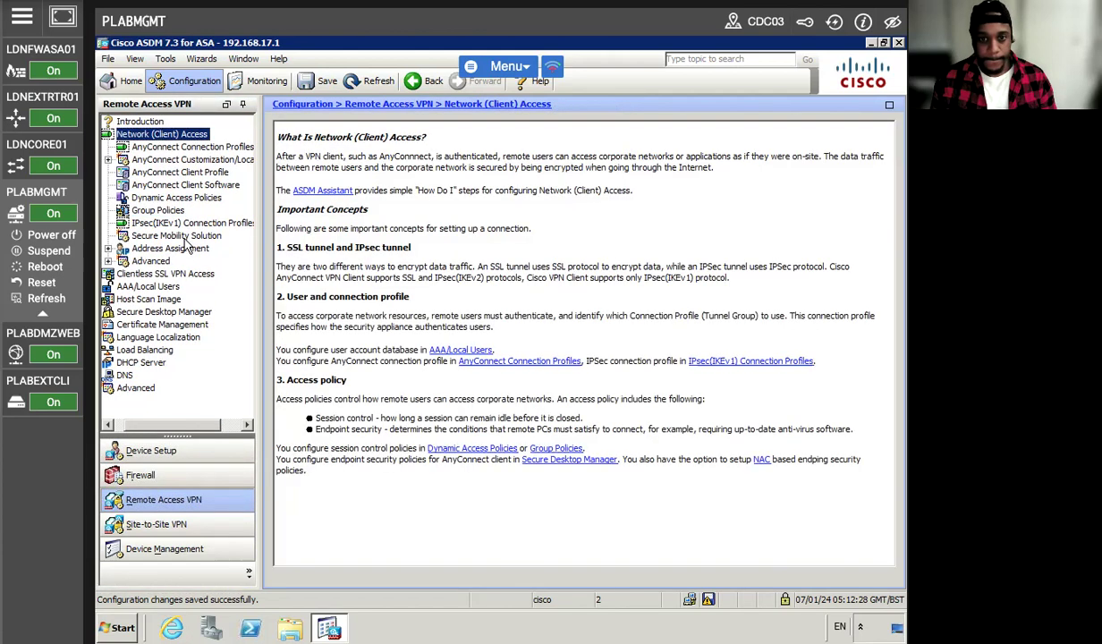
left_click(174, 173)
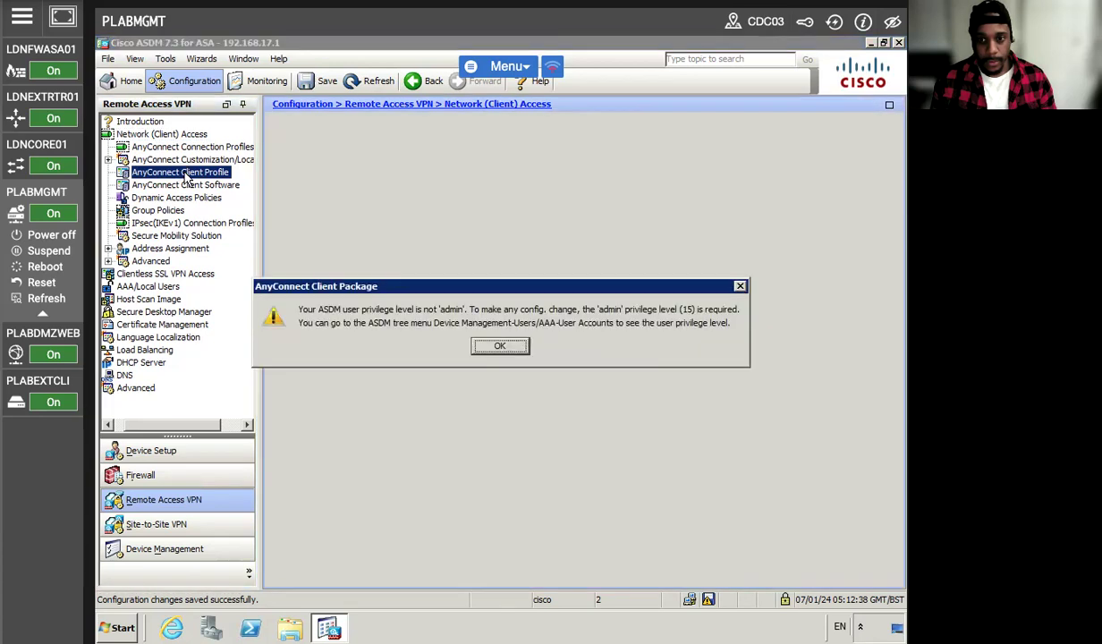
left_click(498, 348)
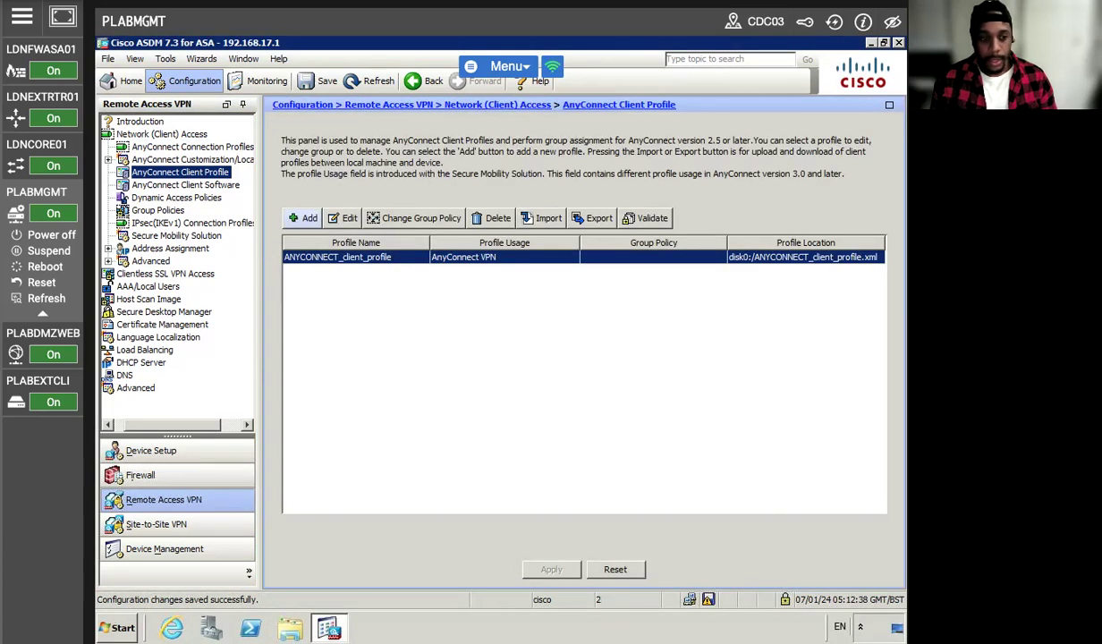
left_click(347, 223)
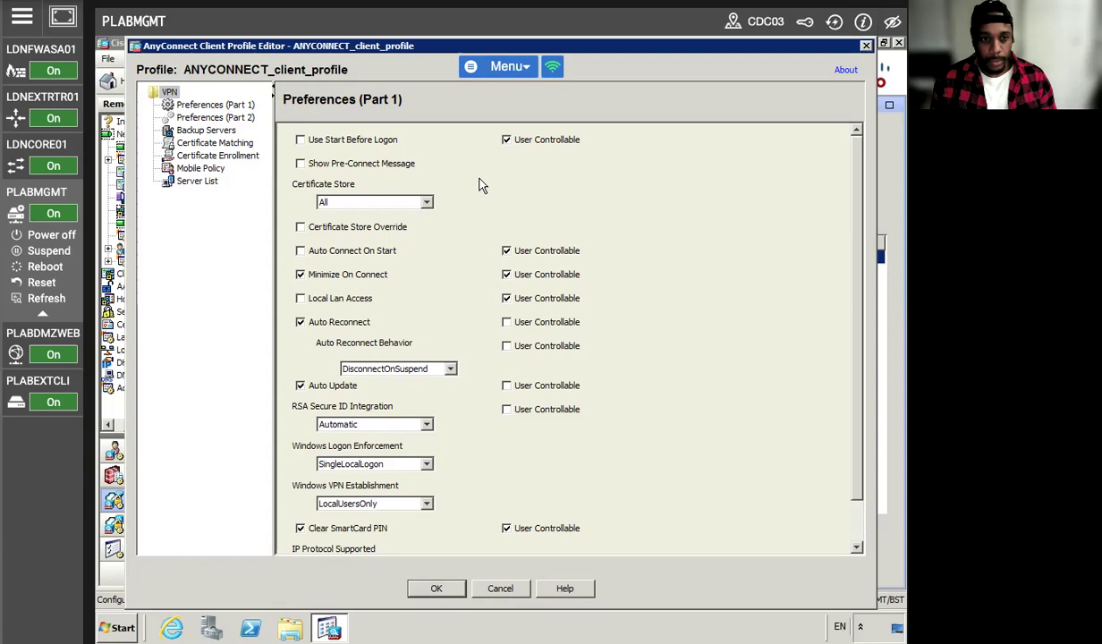
Set Windows VPN Establishment to AllowRemoteUsers, save the profile, and apply it to the firewall.
scroll(540, 413, "down", 1)
scroll(554, 420, "down", 1)
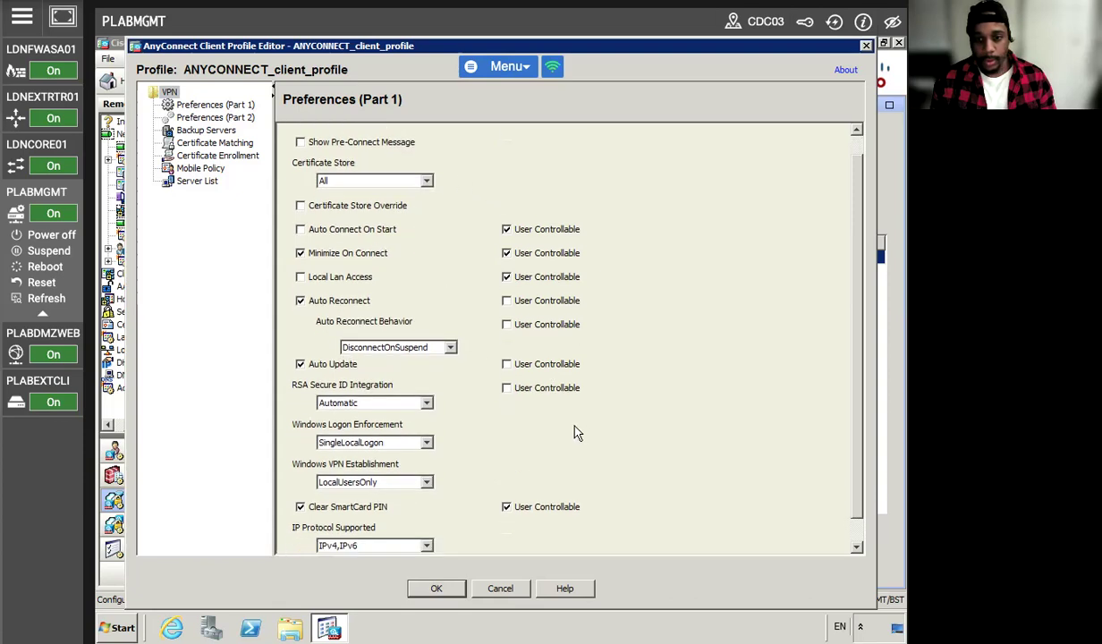
scroll(576, 434, "down", 2)
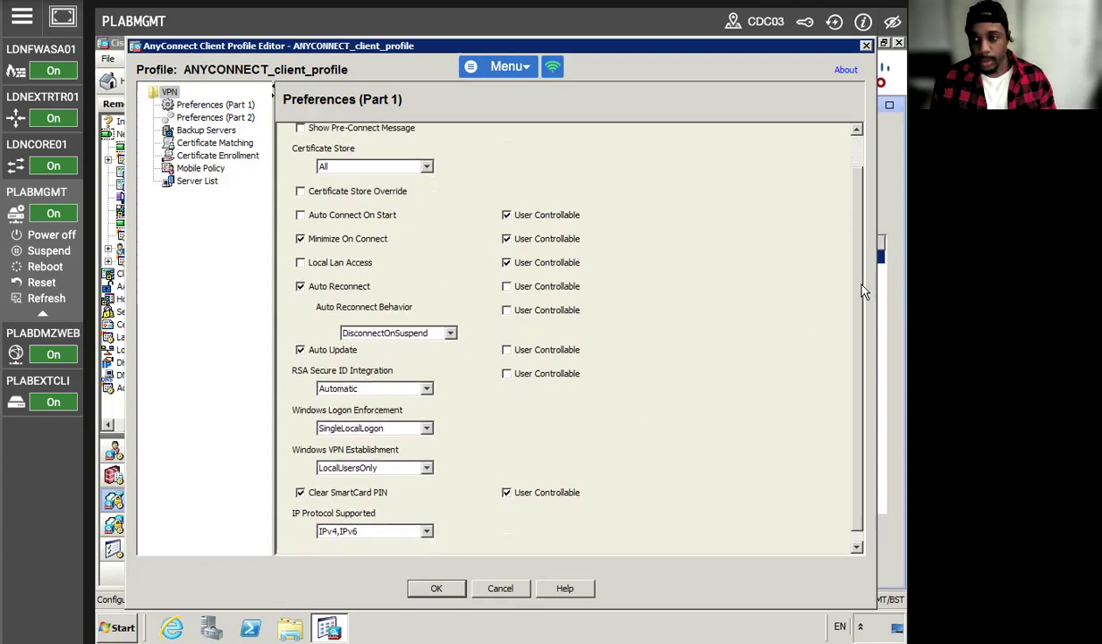
scroll(850, 340, "down", 1)
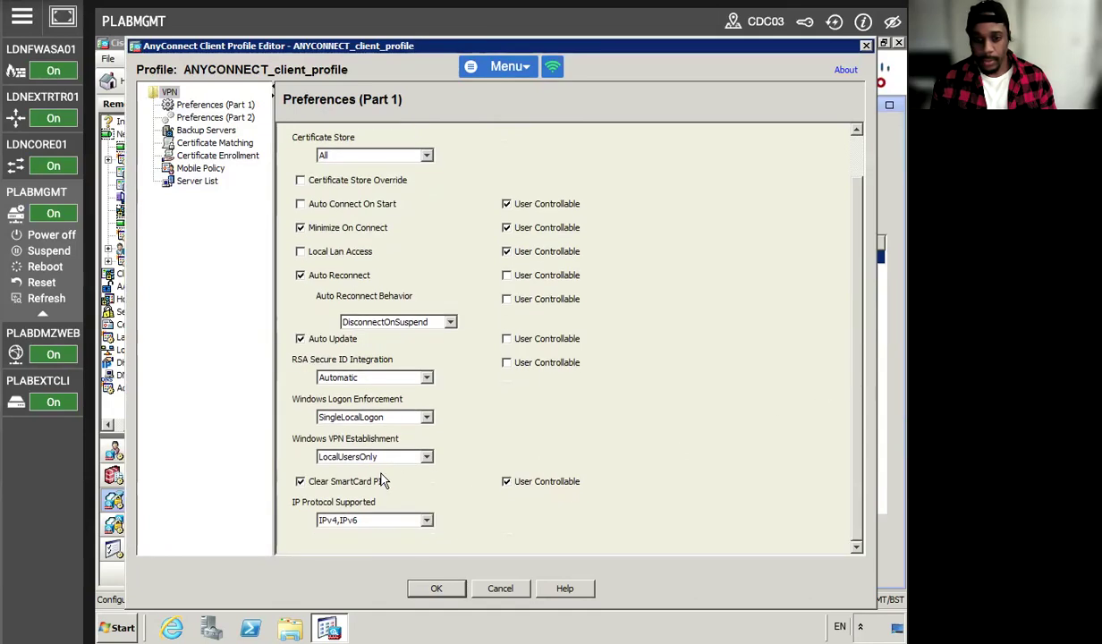
left_click(426, 457)
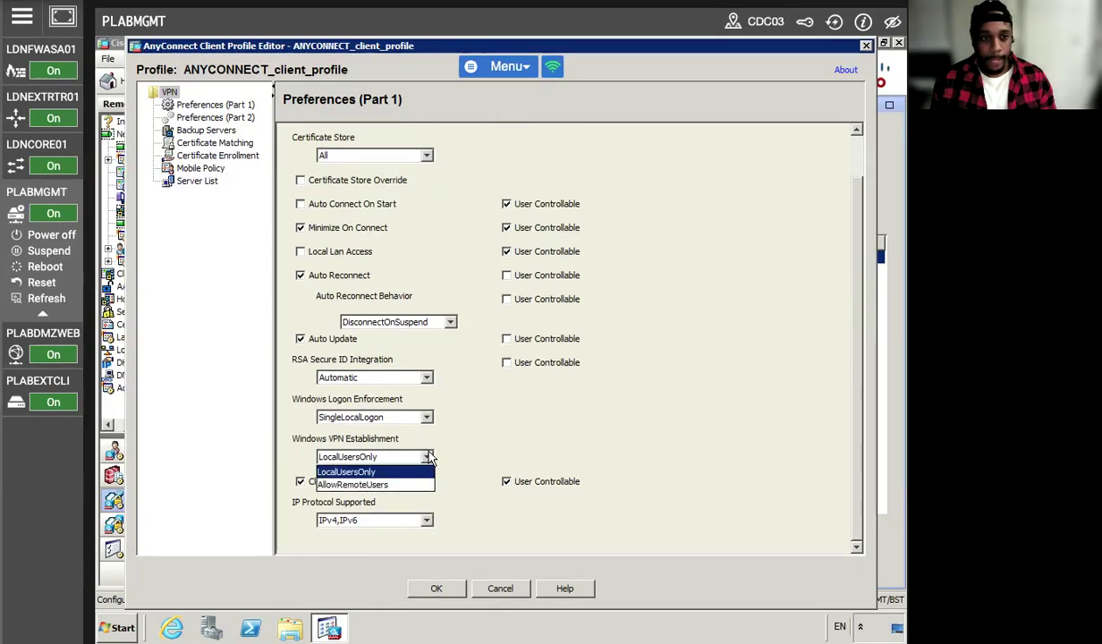
left_click(383, 485)
left_click(431, 586)
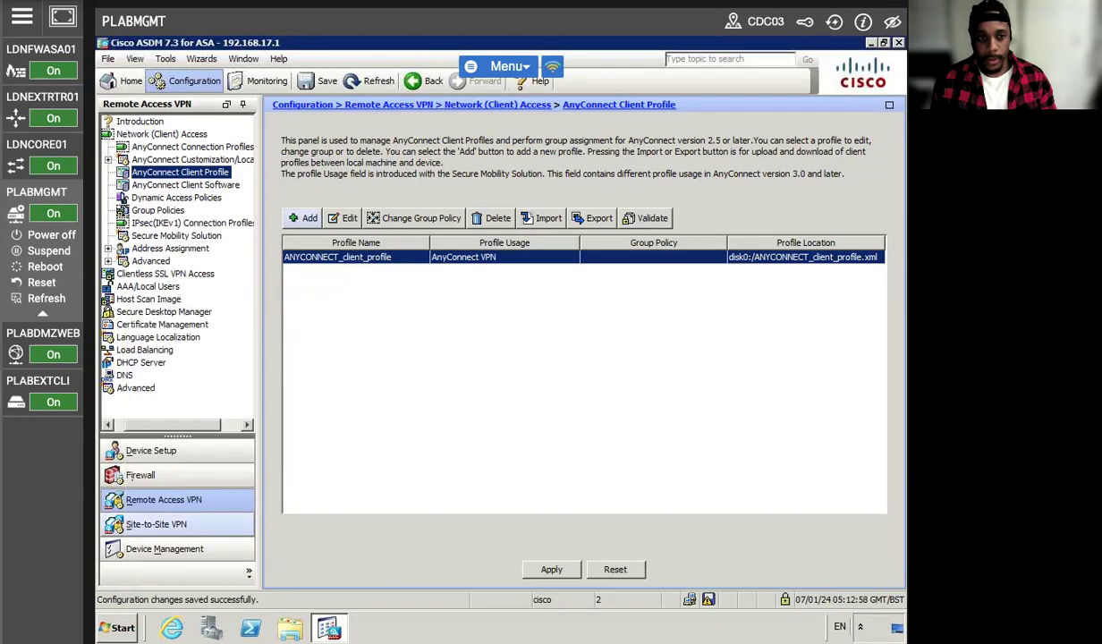
left_click(551, 568)
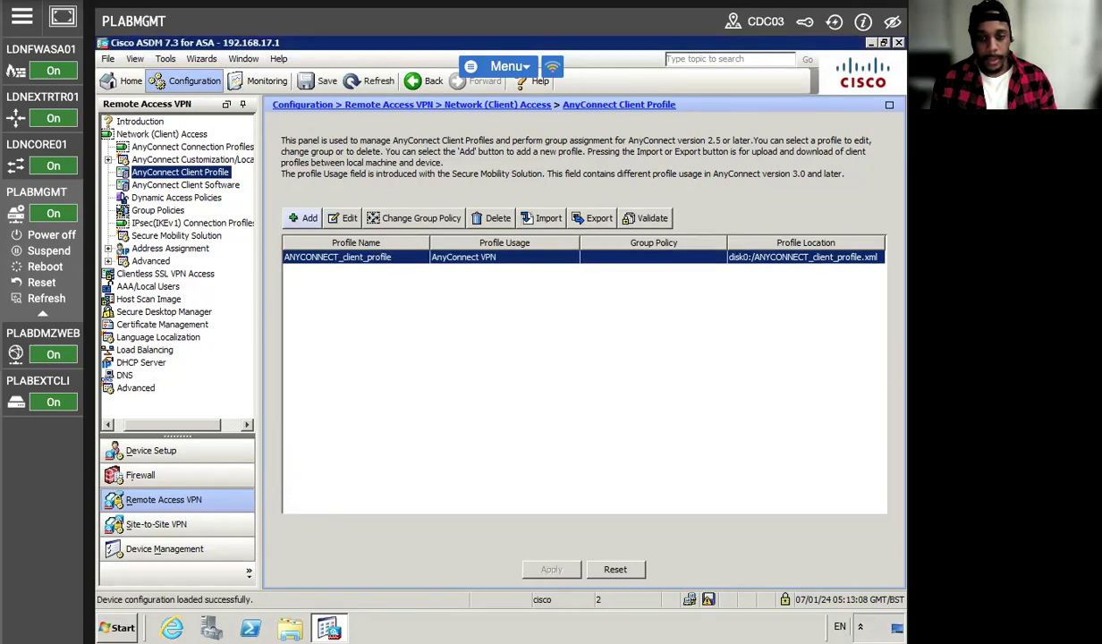
On PLABEXTCLI, launch Cisco AnyConnect Secure Mobility Client from All Programs and connect to LDNFWASA01.
mouse_move(37, 473)
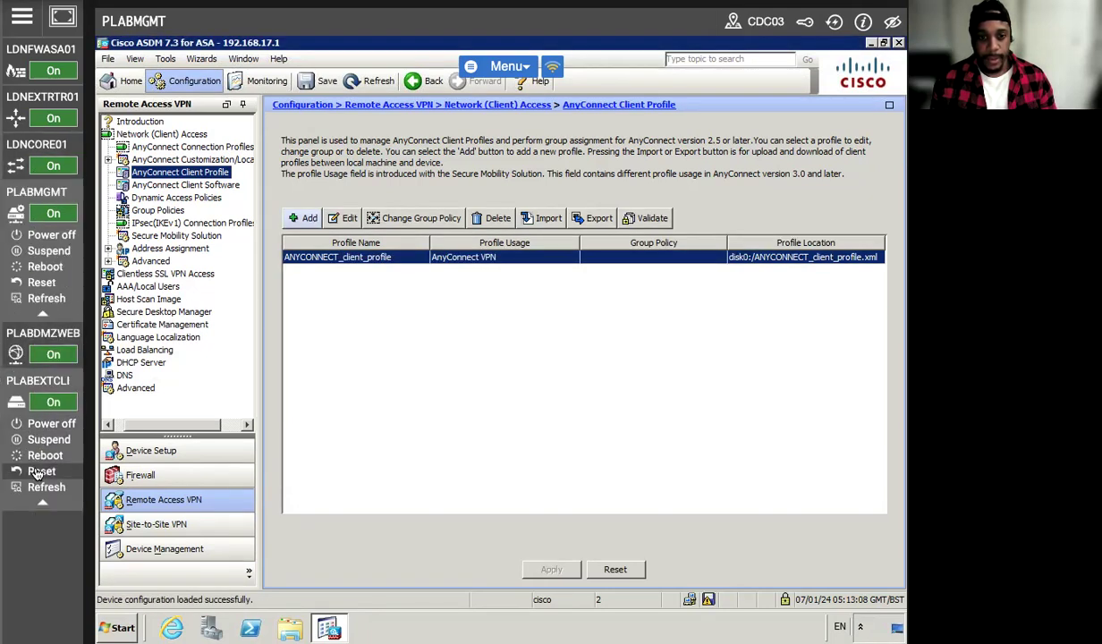
left_click(32, 376)
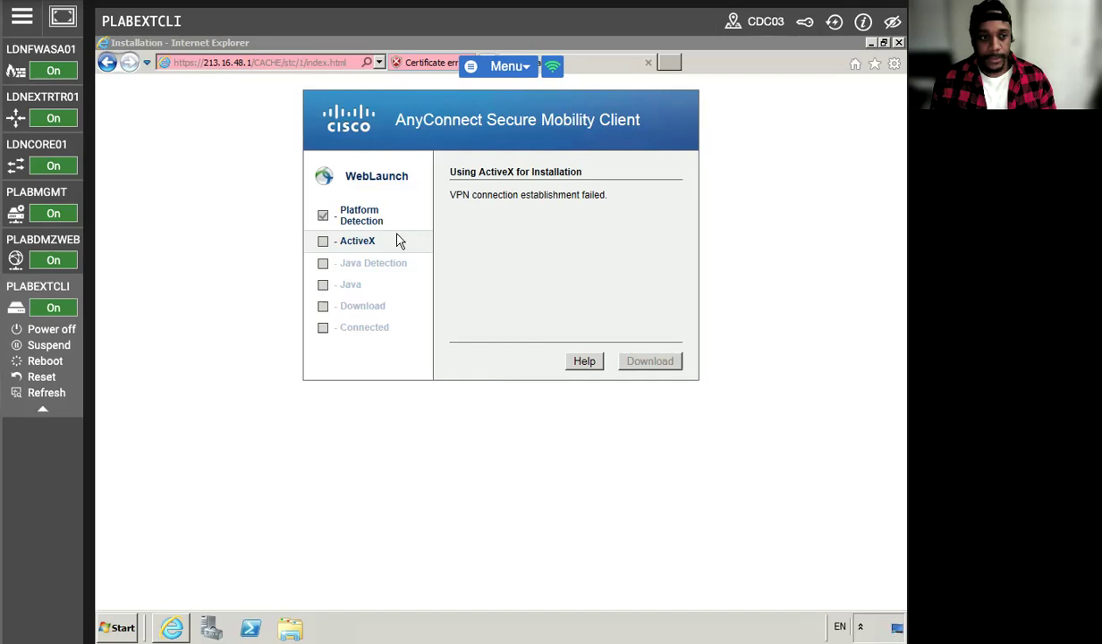
left_click(117, 627)
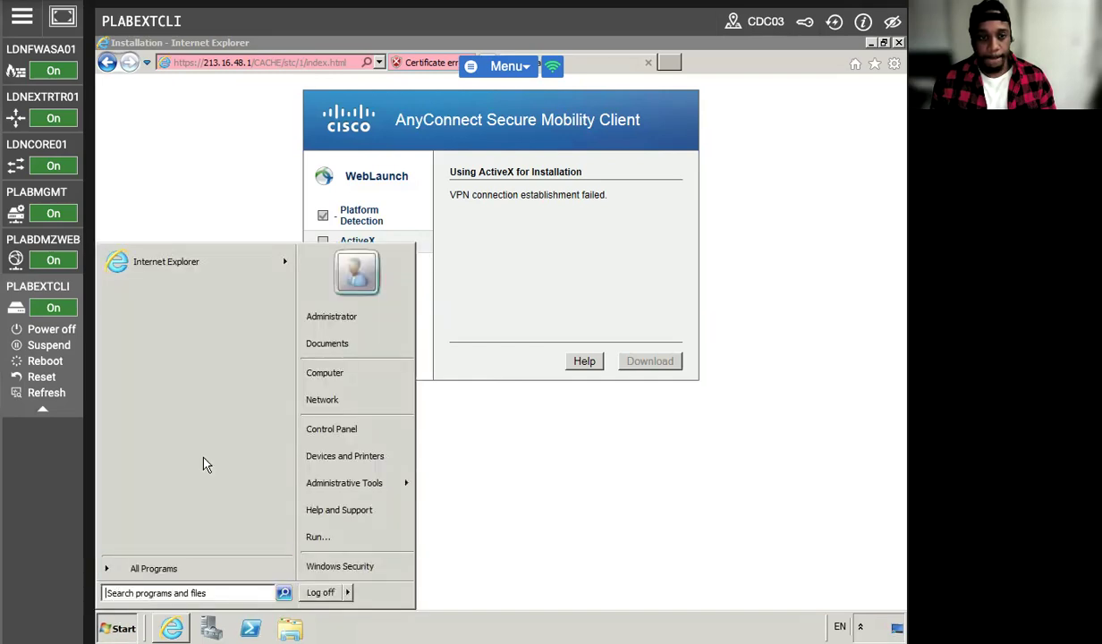
left_click(147, 563)
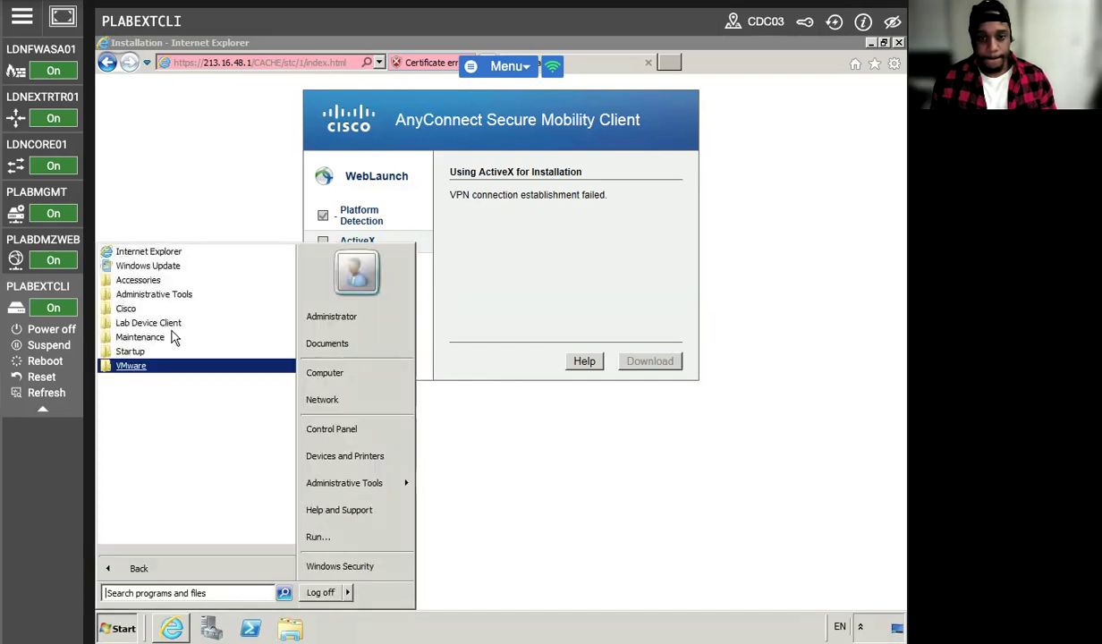
left_click(126, 308)
left_click(134, 323)
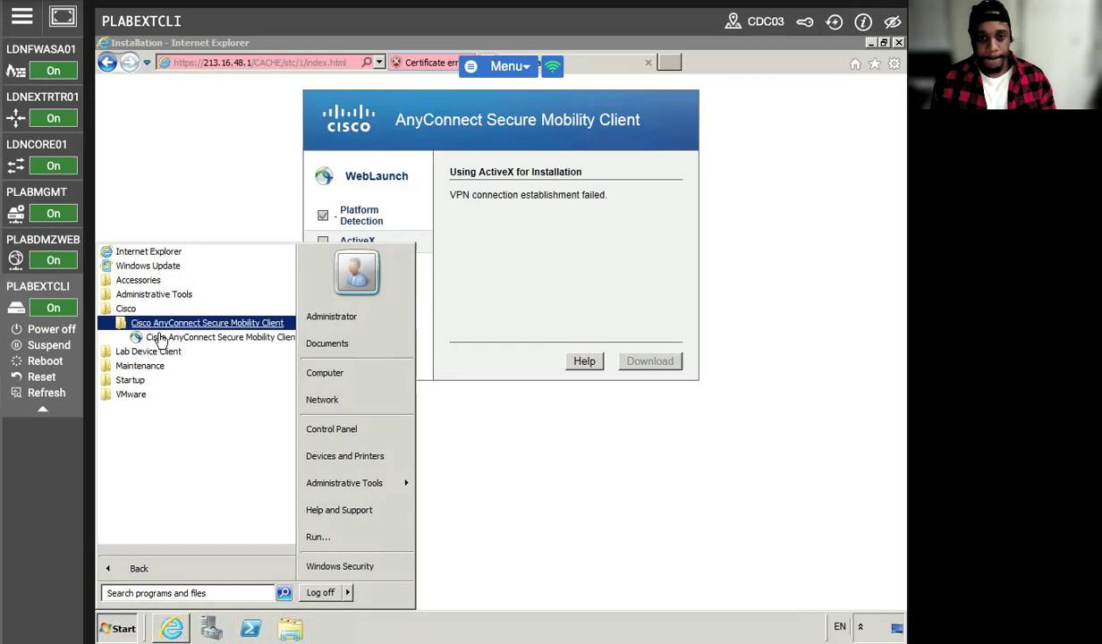
left_click(157, 337)
left_click(846, 544)
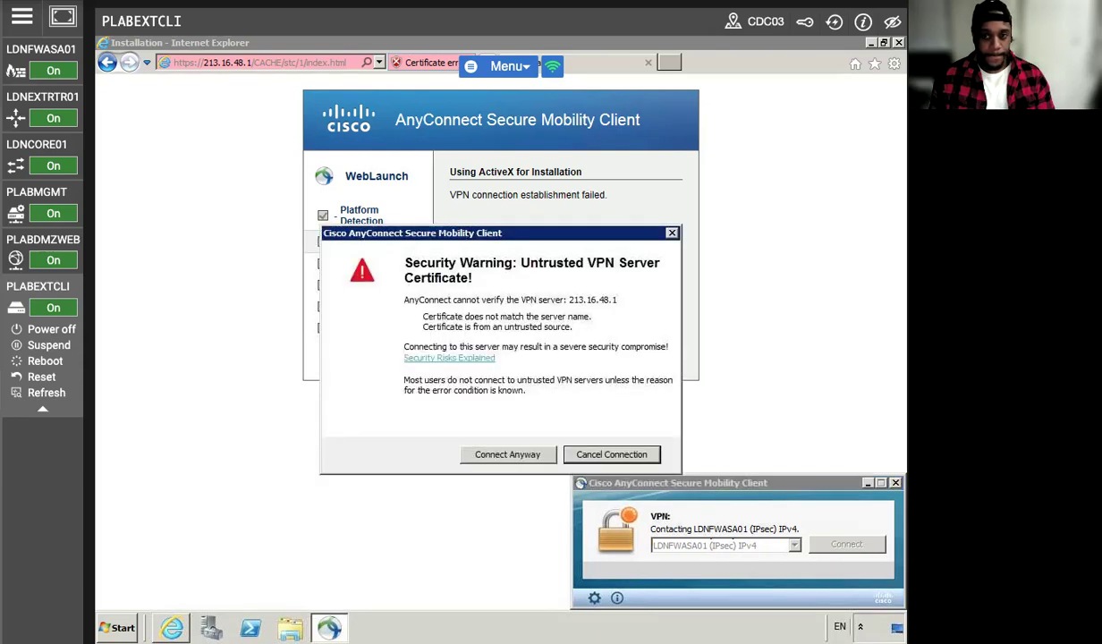
Accept the untrusted certificate and sign in to group ANYCONNECT with the VPN username and password.
left_click(501, 454)
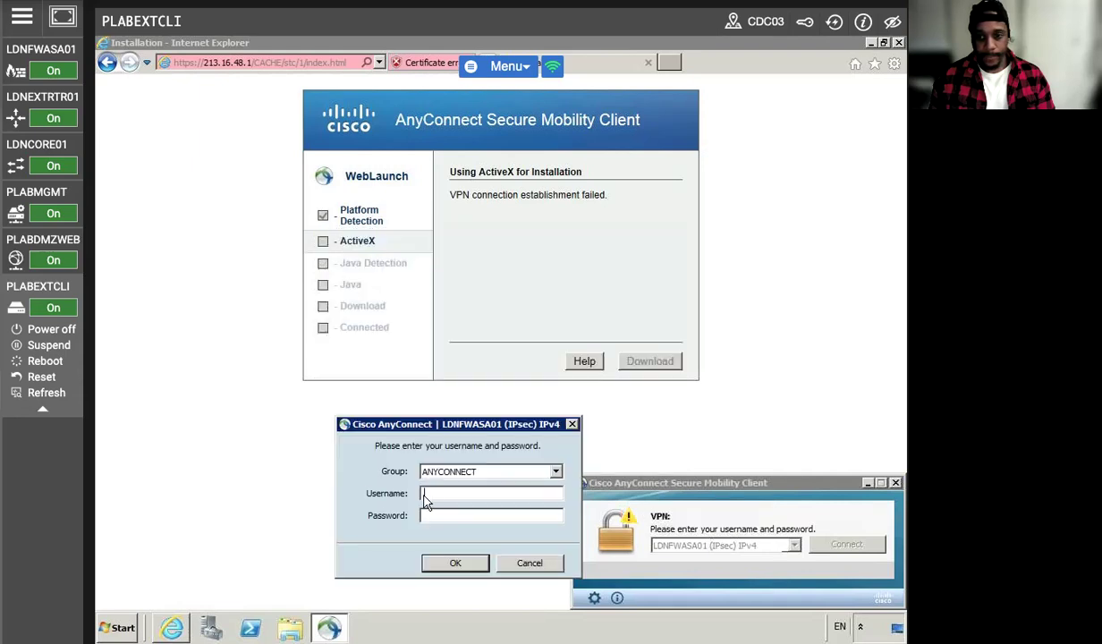
type("fred")
key("Tab")
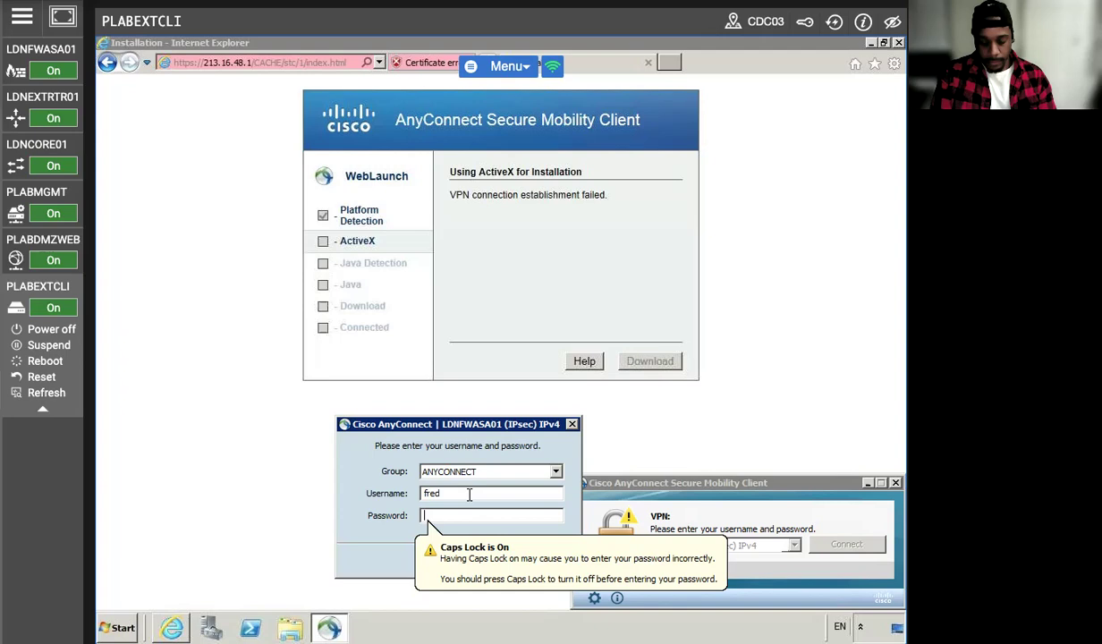
type("********")
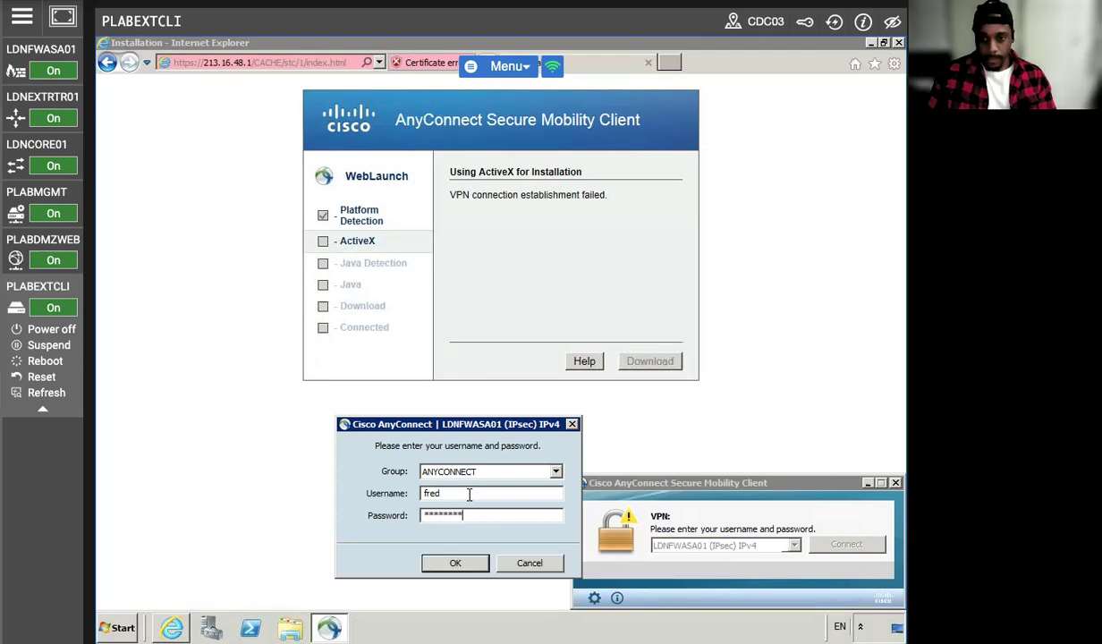
left_click(453, 562)
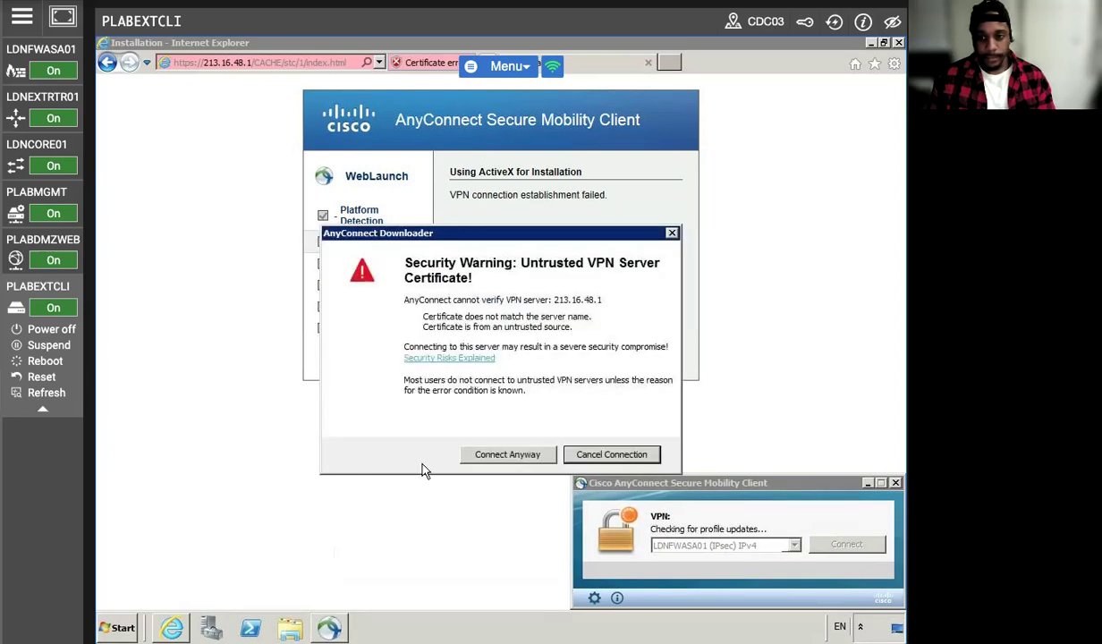
Accept the downloader's certificate warning and reconnect to the external client's console.
left_click(507, 454)
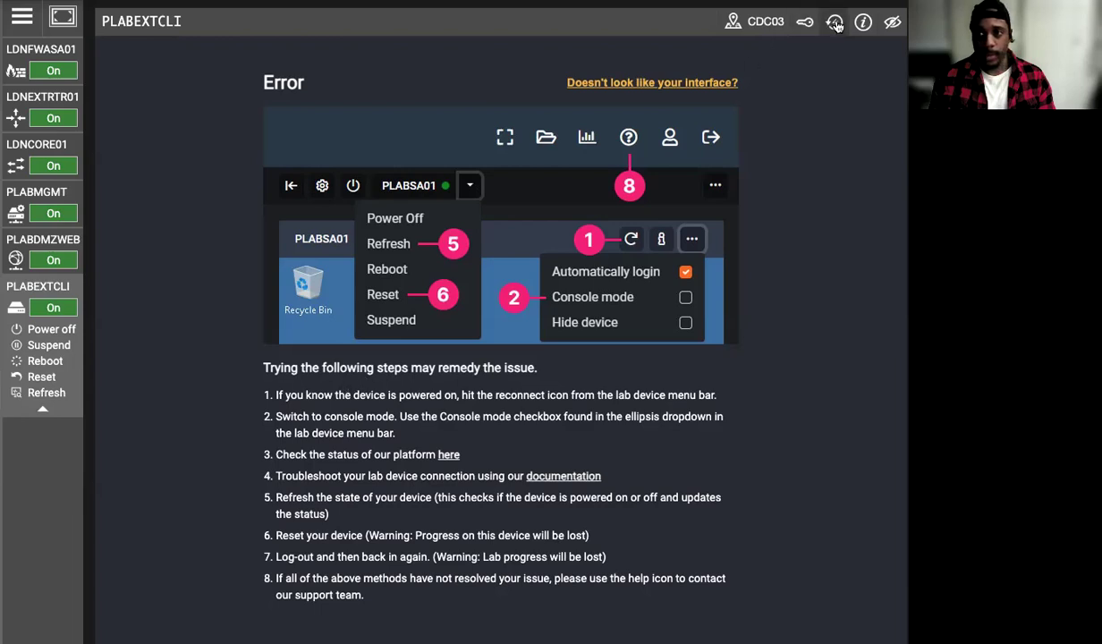
left_click(804, 22)
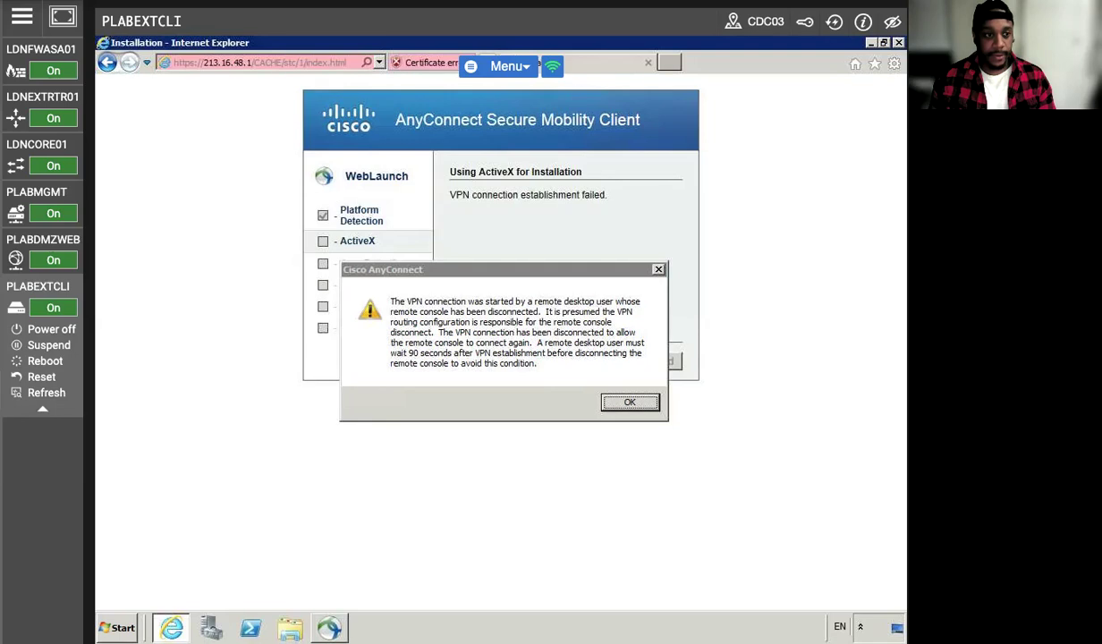
left_click(61, 199)
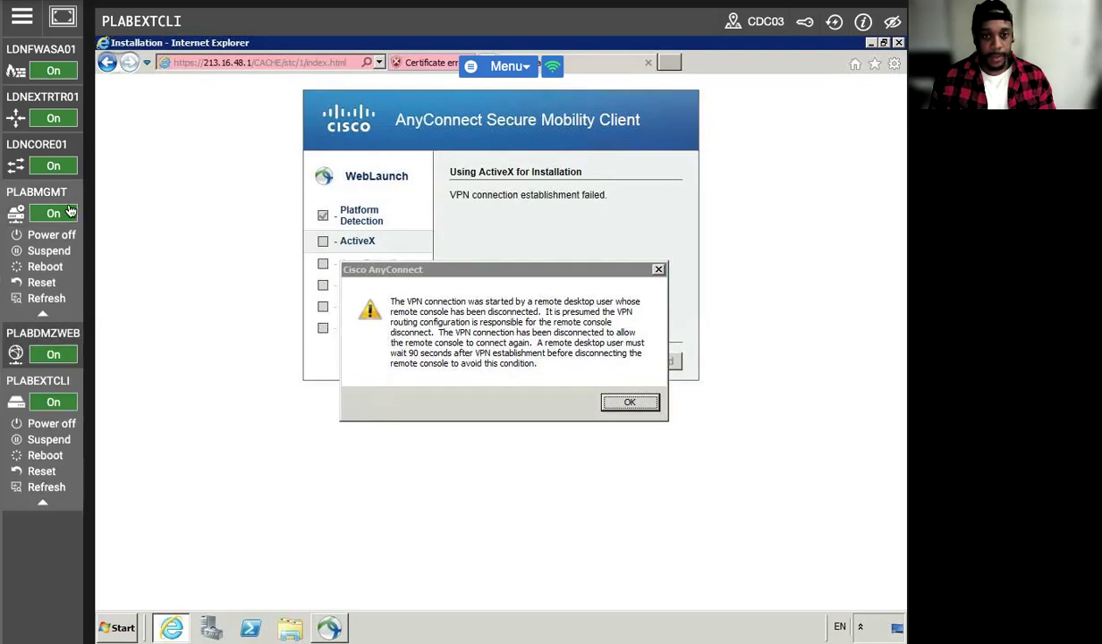
left_click(33, 382)
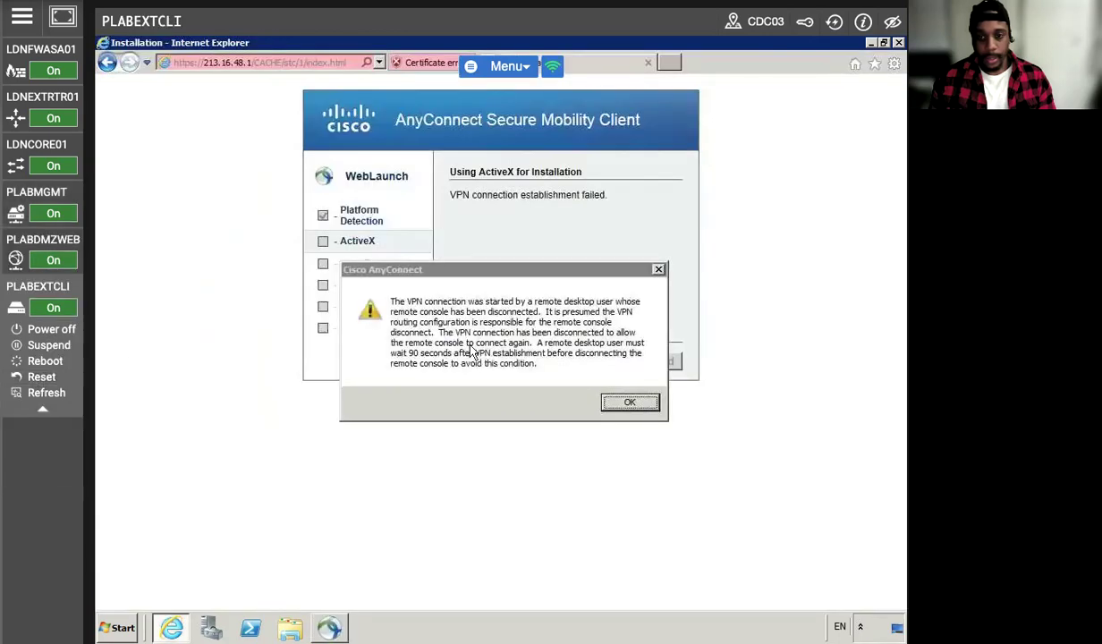
Acknowledge the VPN disconnect notice and switch to ASDM on PLABMGMT.
left_click(625, 398)
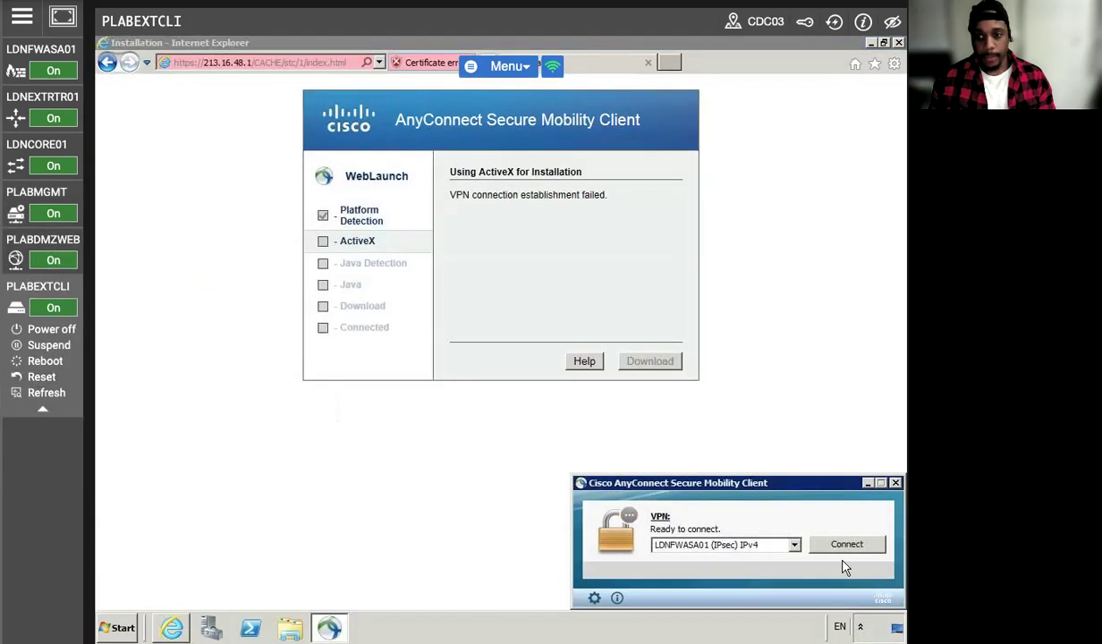
mouse_move(33, 220)
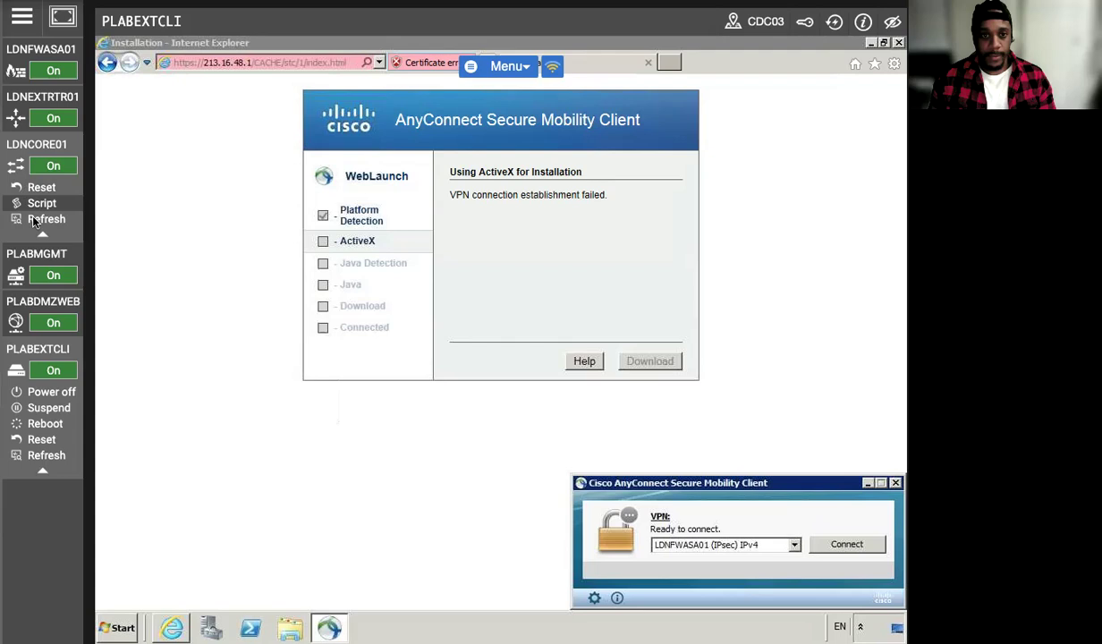
left_click(23, 186)
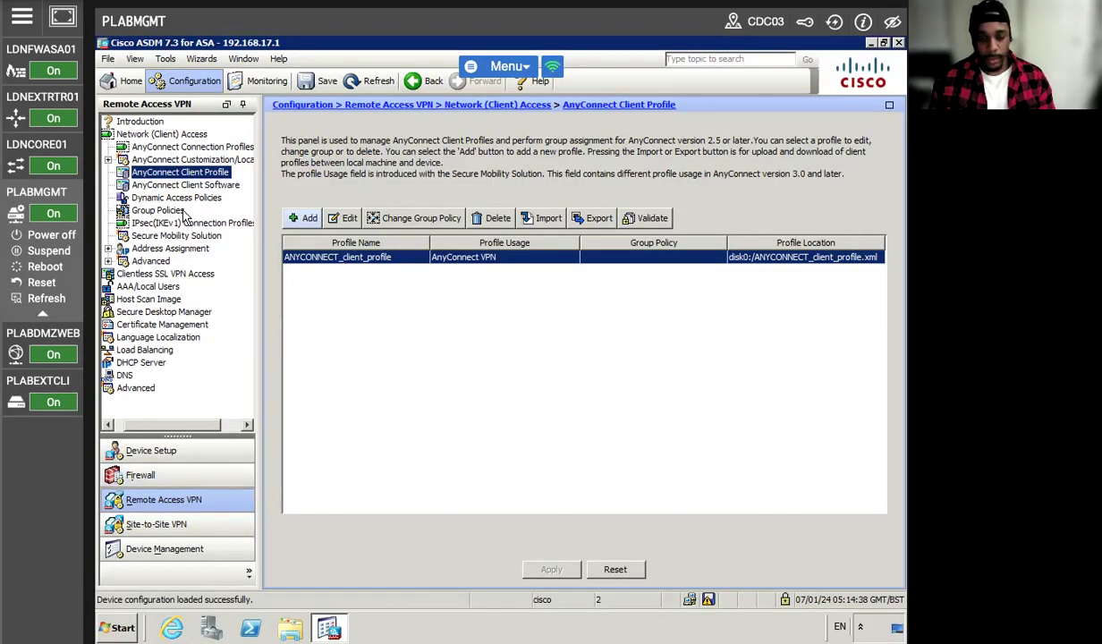
Open the client profile editor to confirm AllowRemoteUsers, then cancel without changes.
left_click(336, 219)
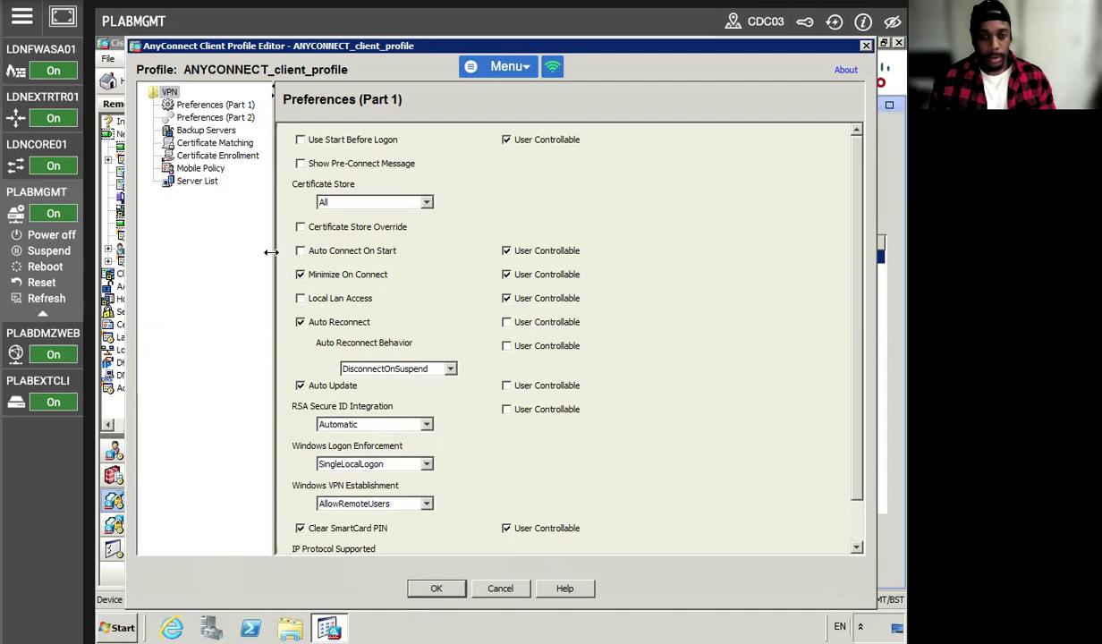
left_click(499, 590)
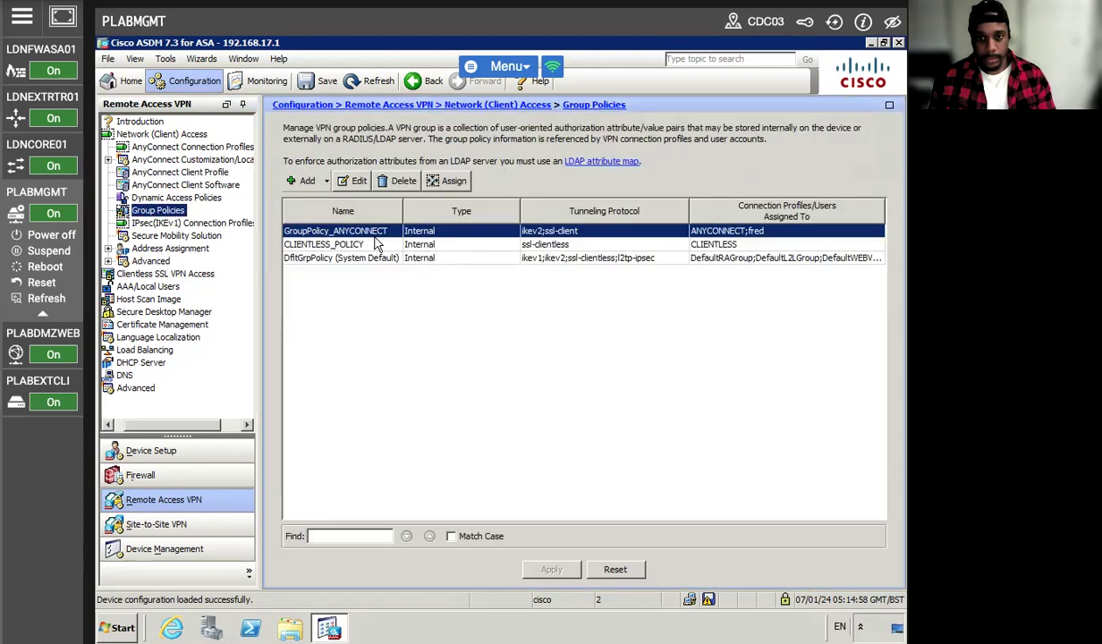
In GroupPolicy_ANYCONNECT Split Tunneling, stop inheriting Policy and Network List, choosing Exclude Network List Below.
left_click(351, 182)
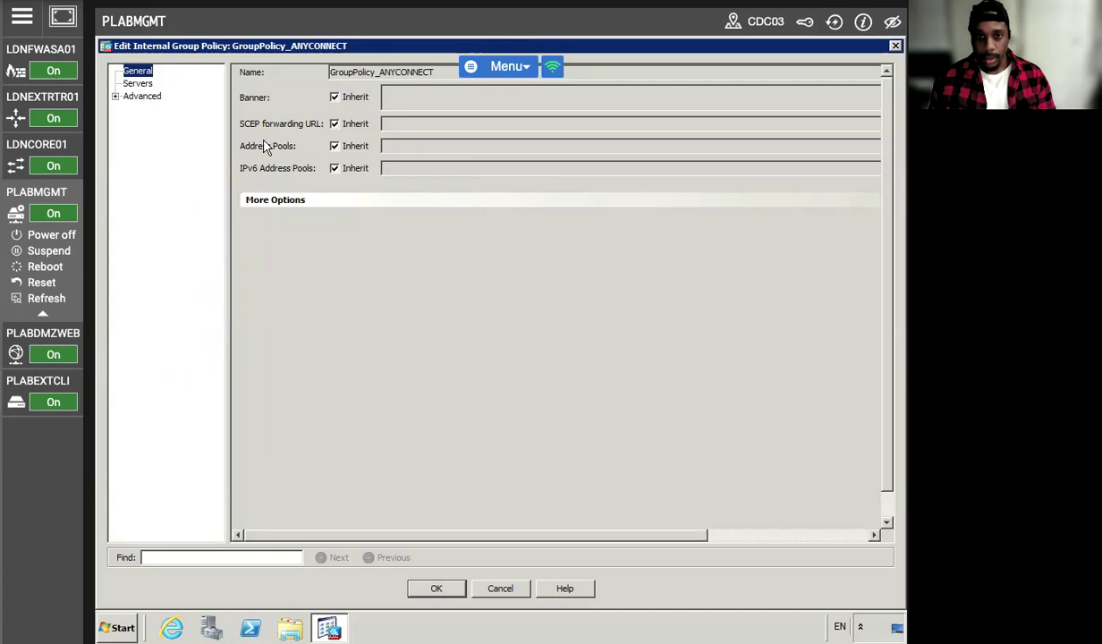
left_click(115, 95)
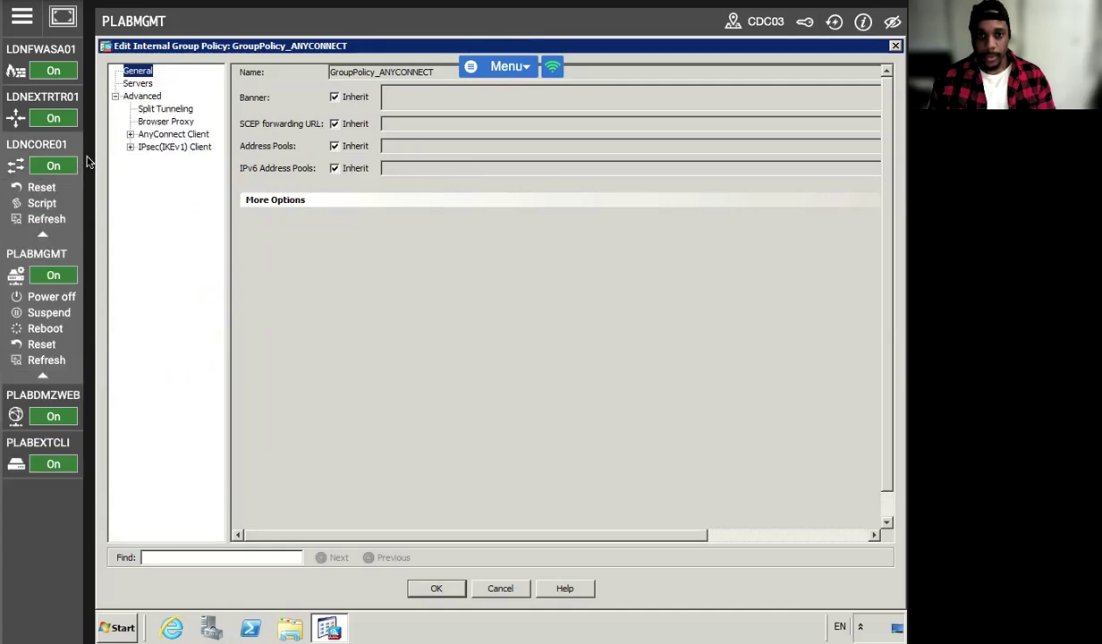
left_click(160, 109)
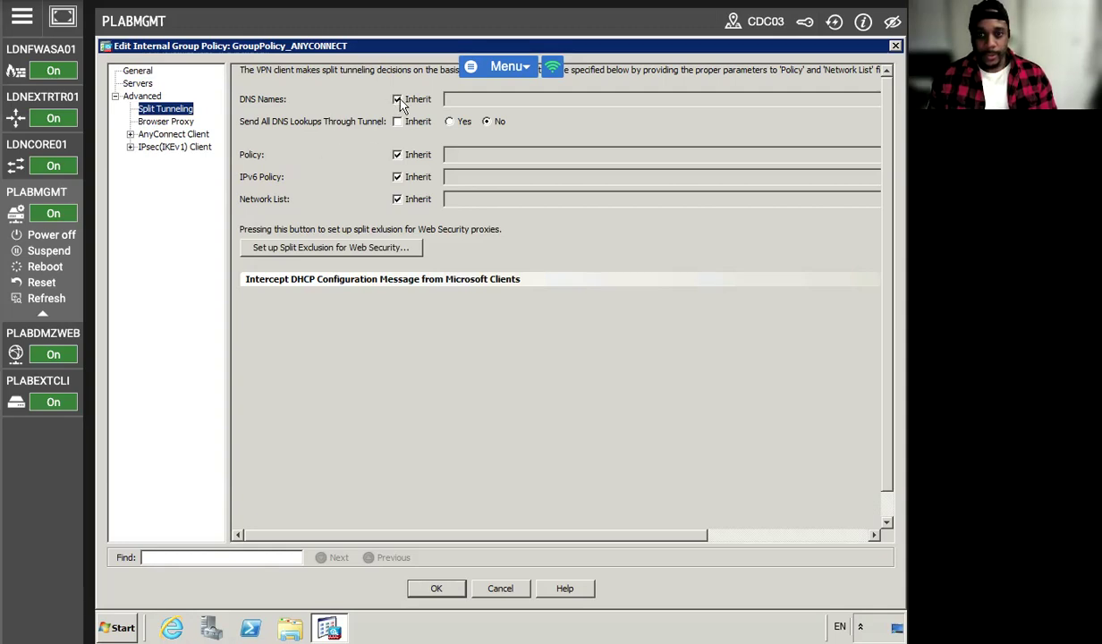
left_click(397, 156)
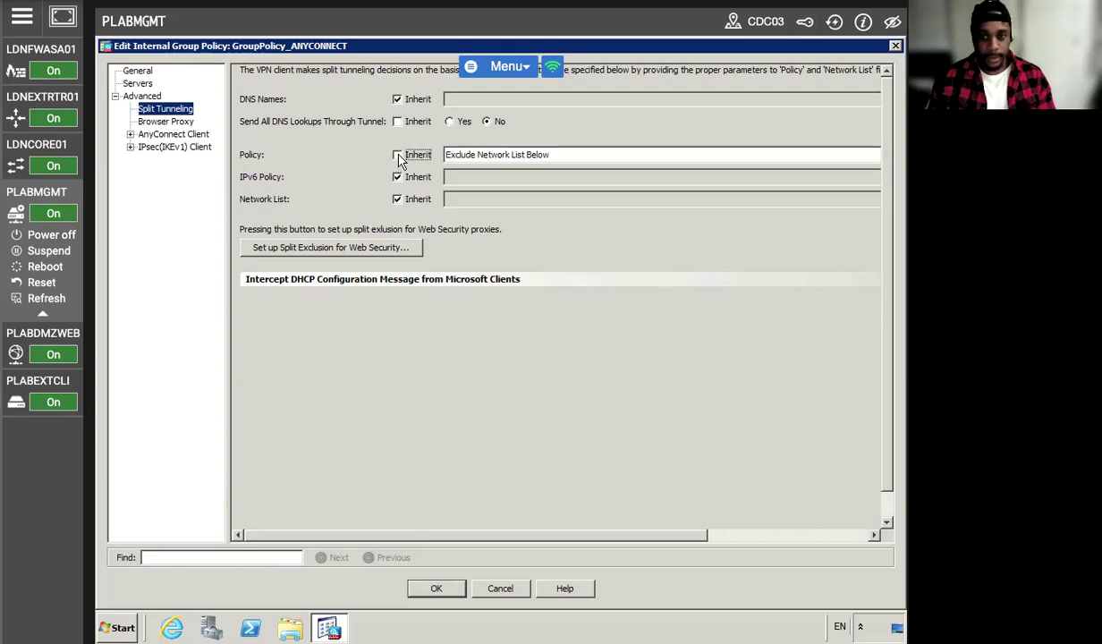
left_click(397, 198)
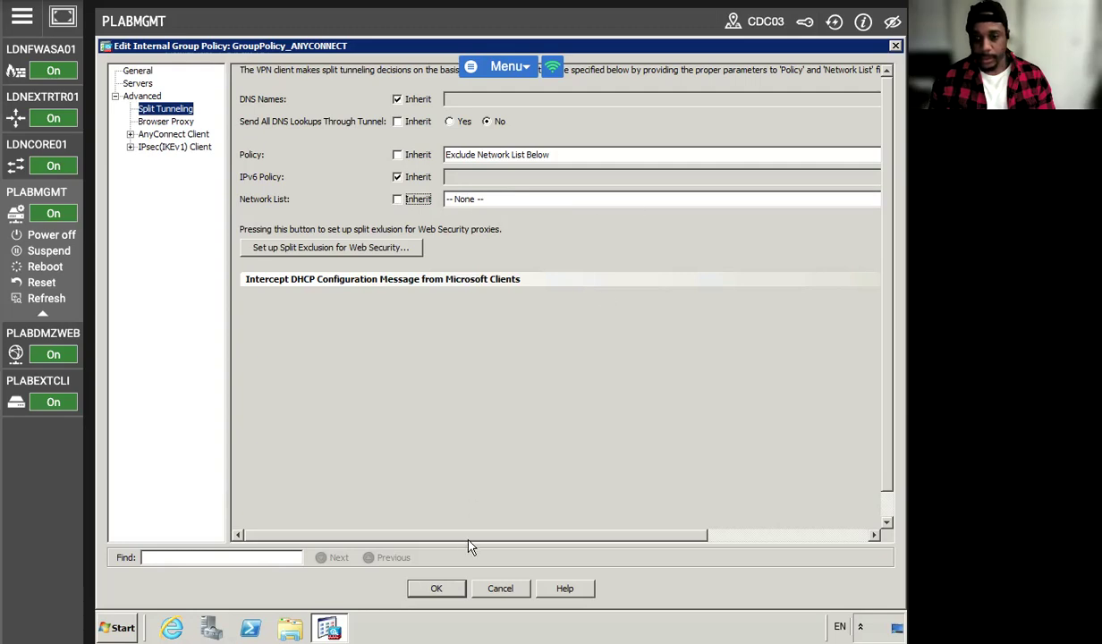
left_click_drag(463, 538, 787, 381)
left_click(836, 201)
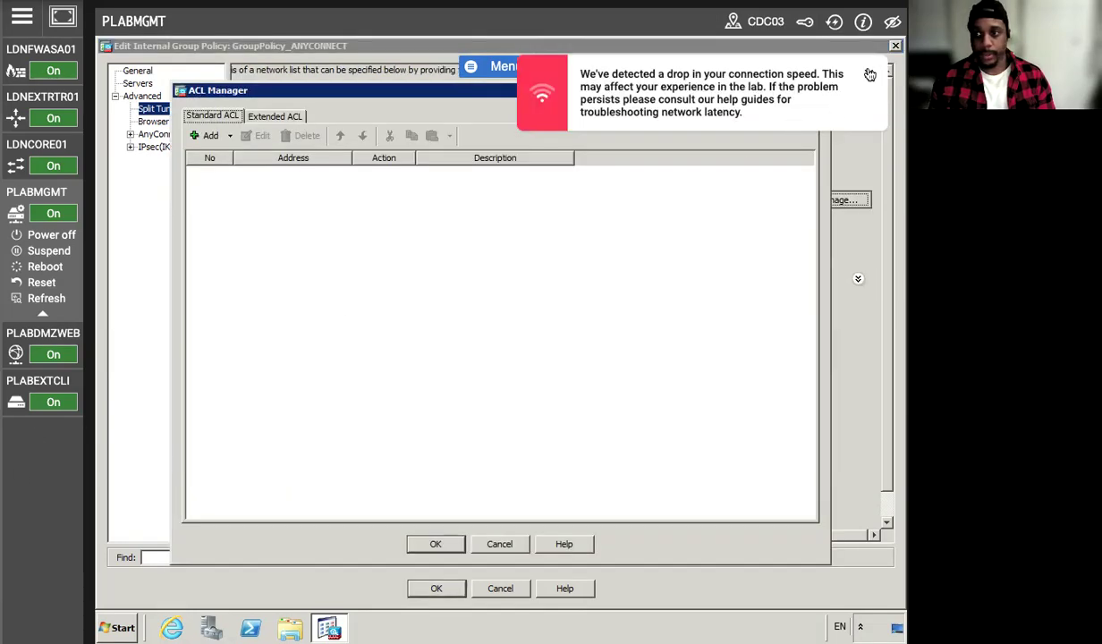
Create a new standard ACL named split_tunnel in the ACL Manager.
left_click(840, 71)
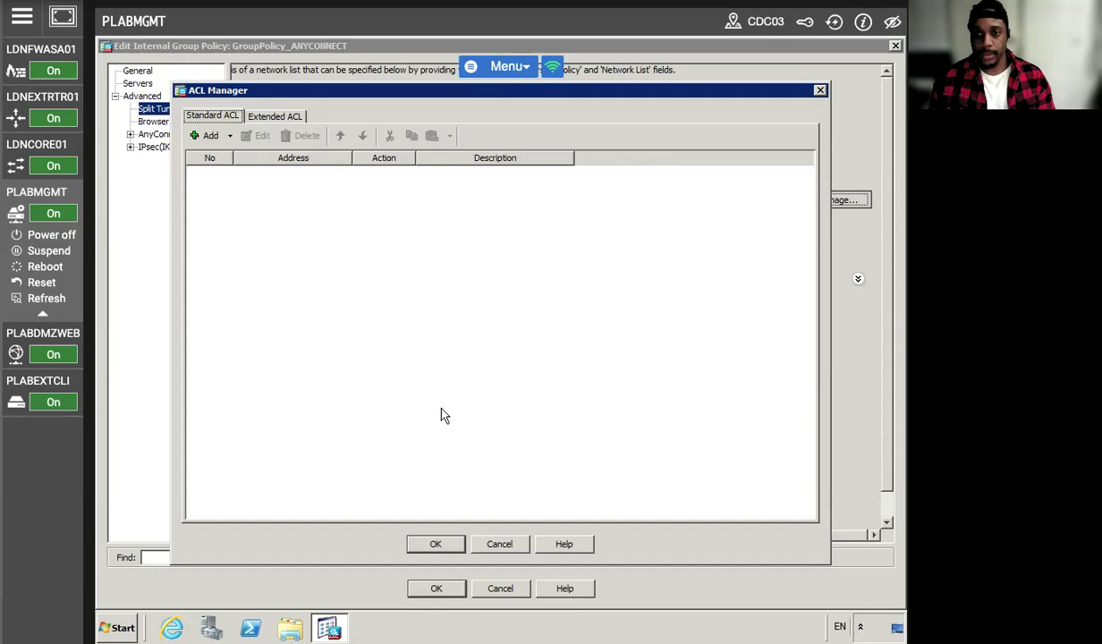
left_click(215, 143)
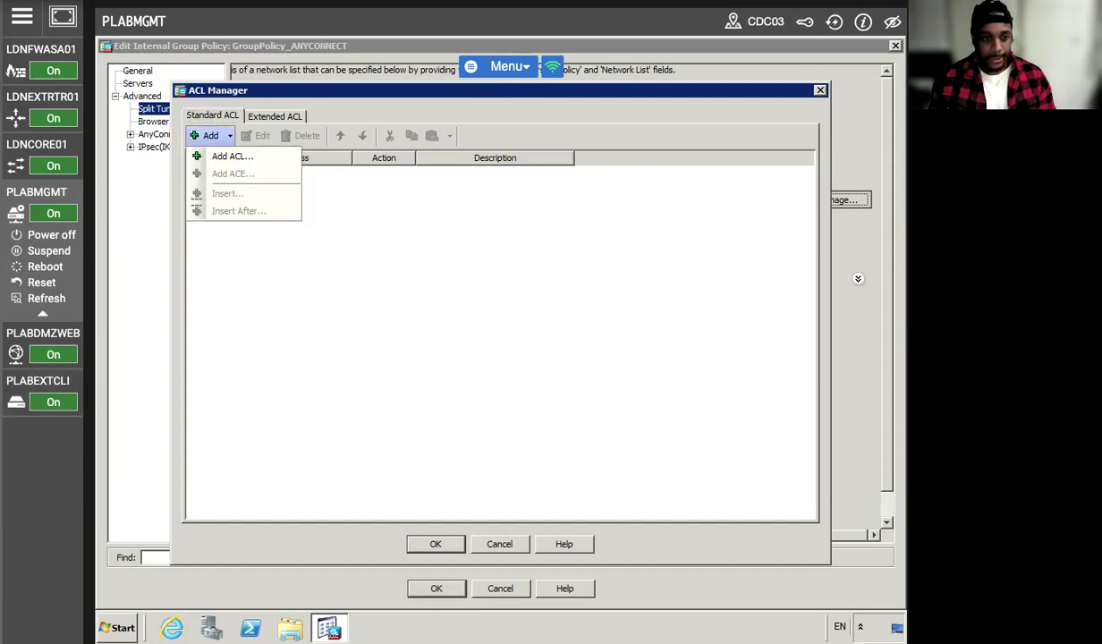
left_click(224, 157)
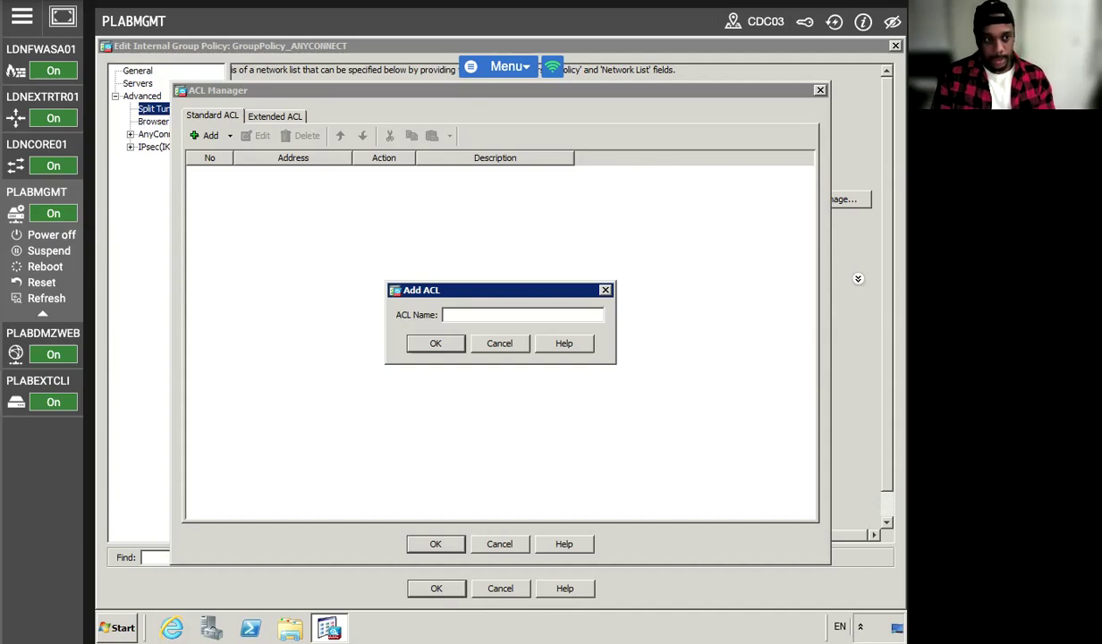
type("split")
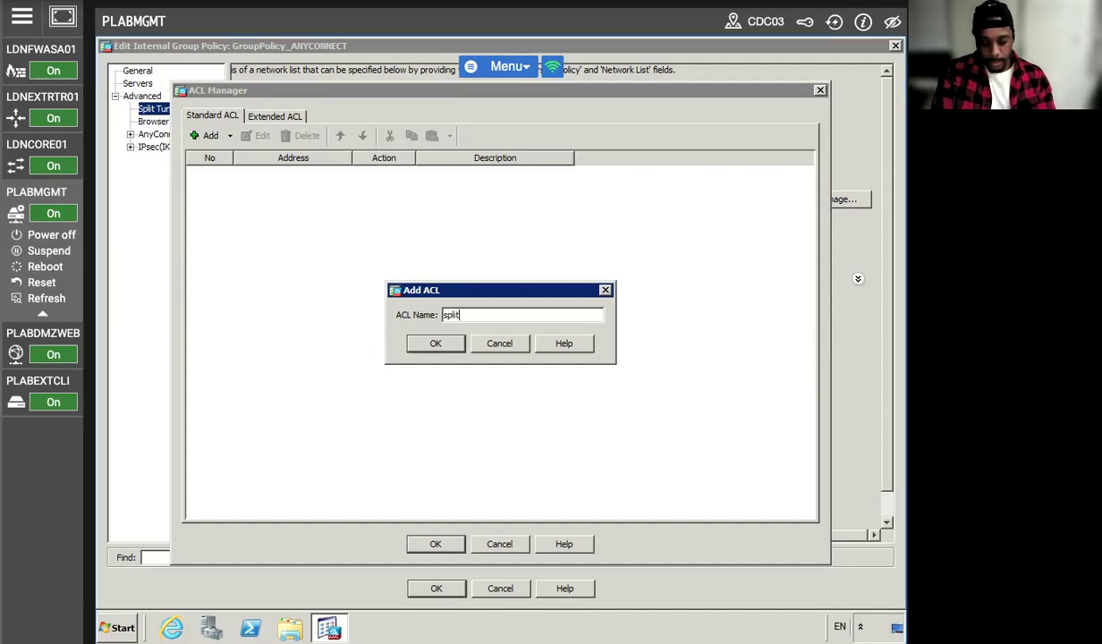
type("_tunnel")
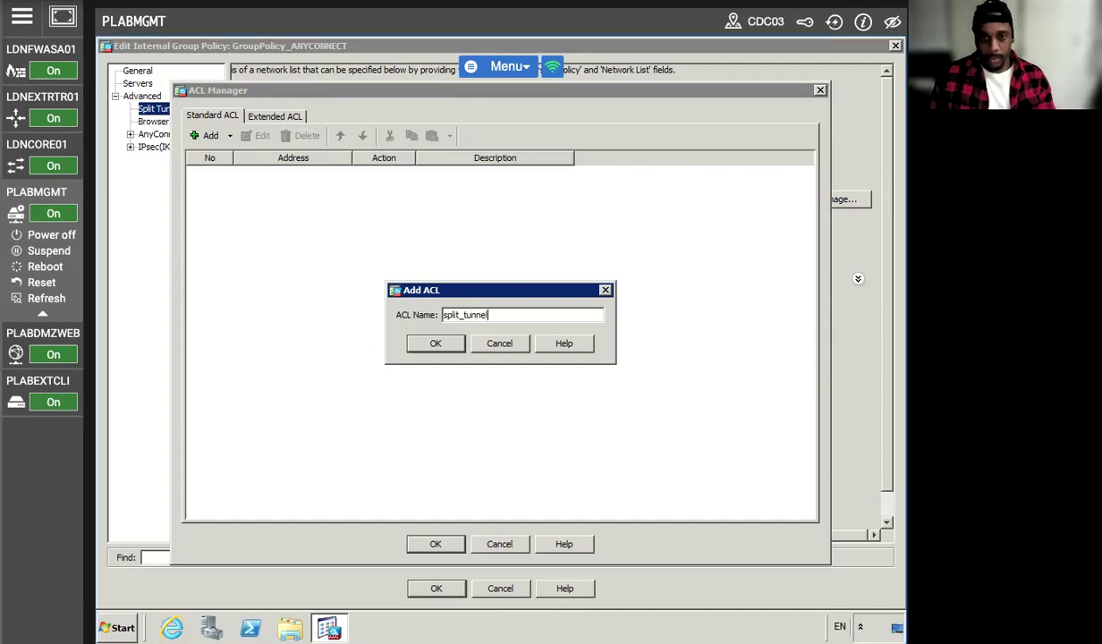
left_click(433, 345)
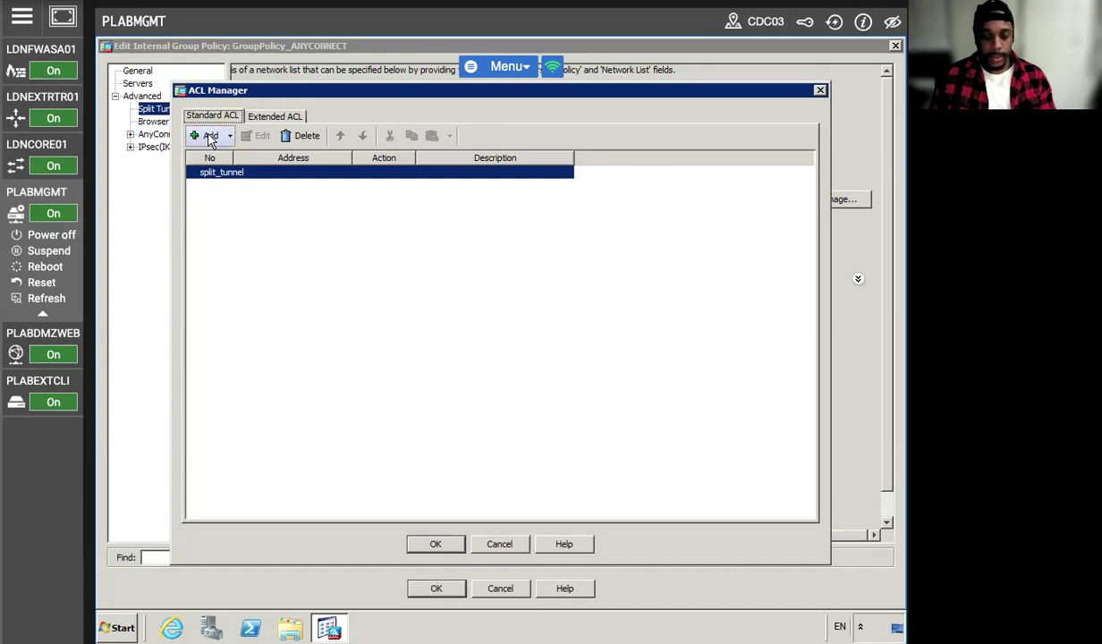
Add a permit ACE for 10.44.24.0/24 to the split_tunnel ACL.
left_click(211, 136)
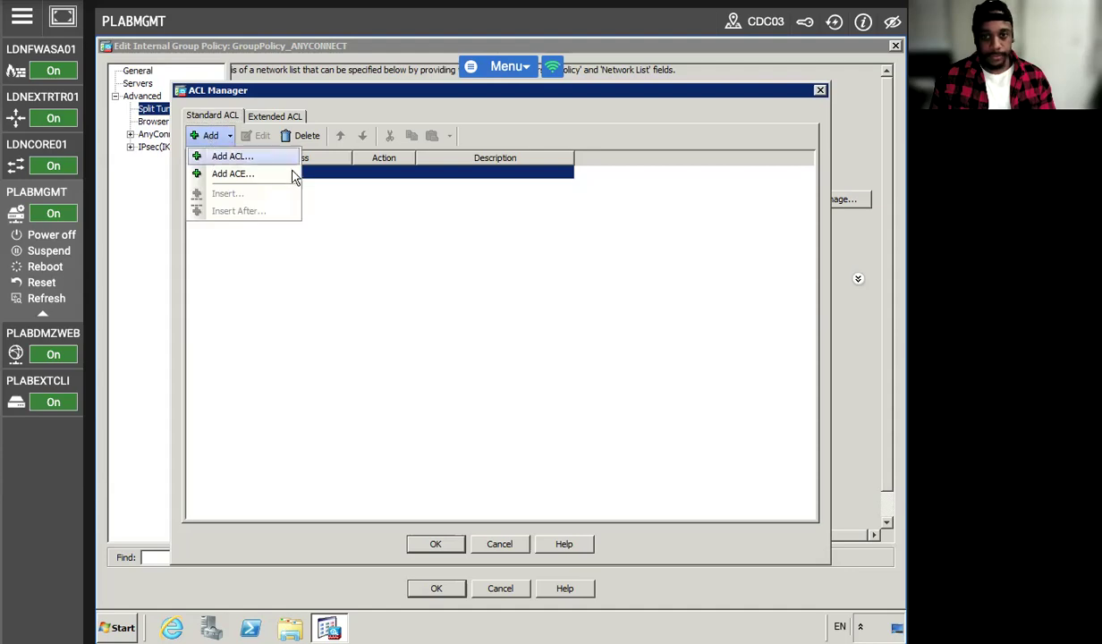
left_click(242, 173)
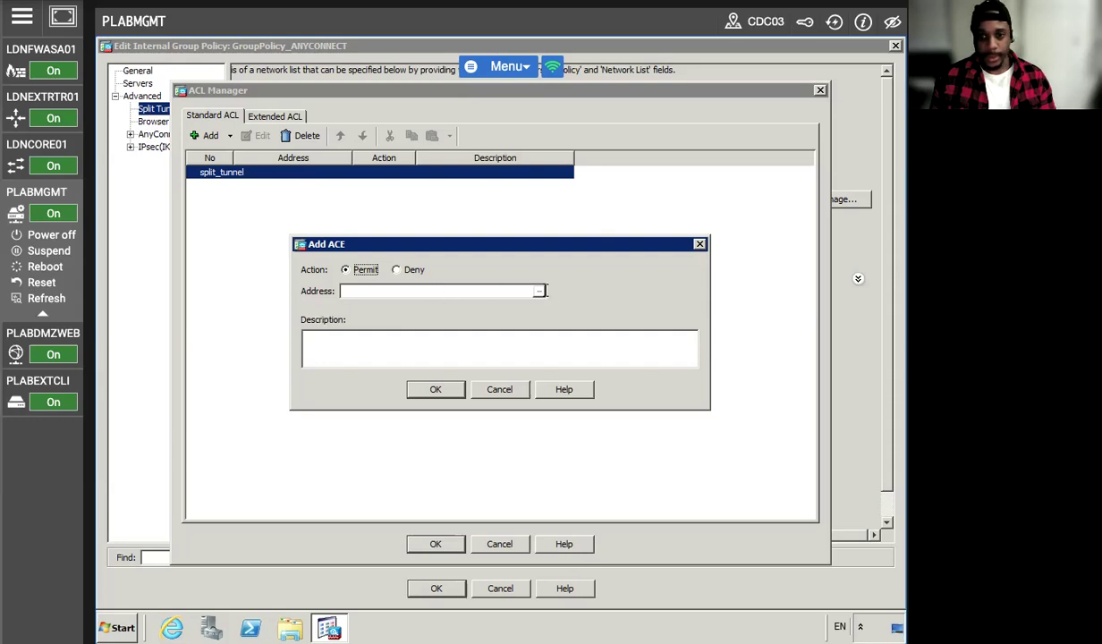
left_click(539, 290)
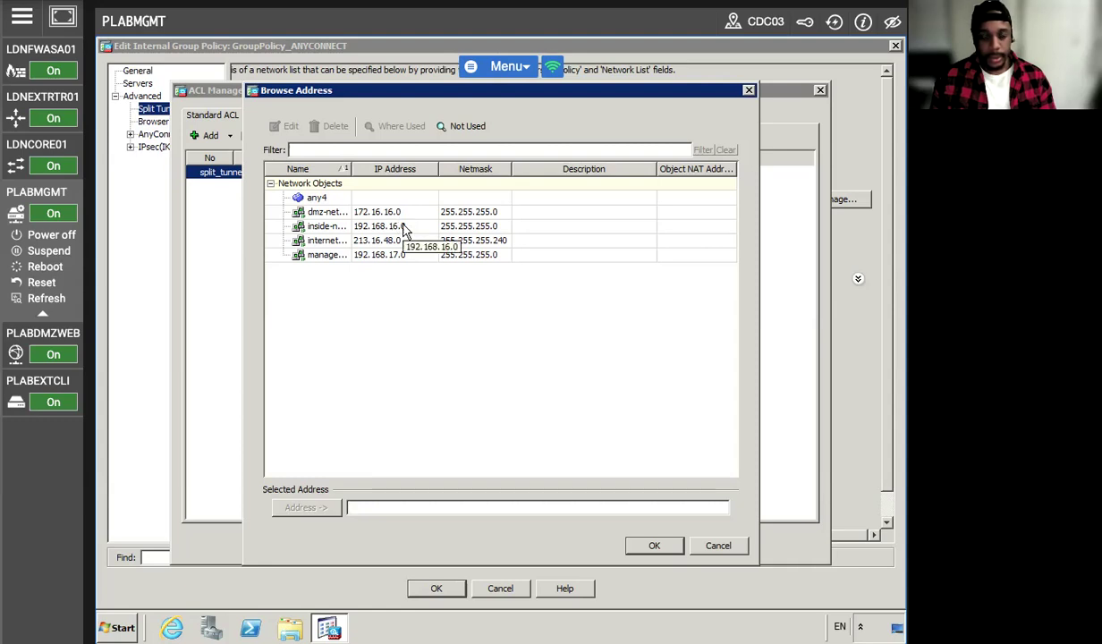
left_click(716, 547)
left_click(355, 292)
type("10.44.24.0")
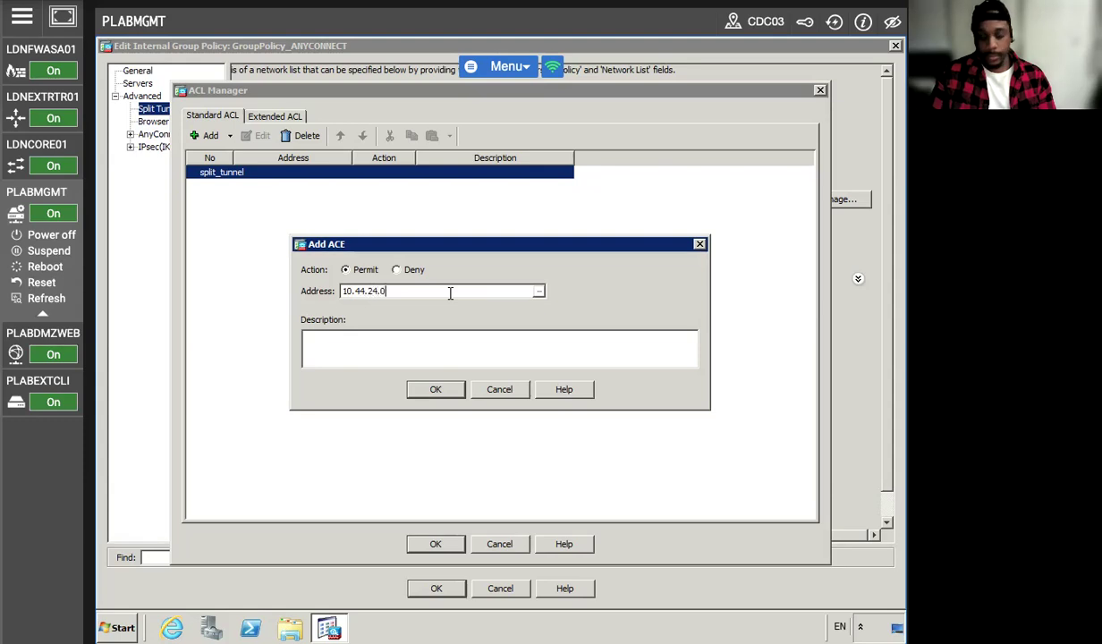
type("/2")
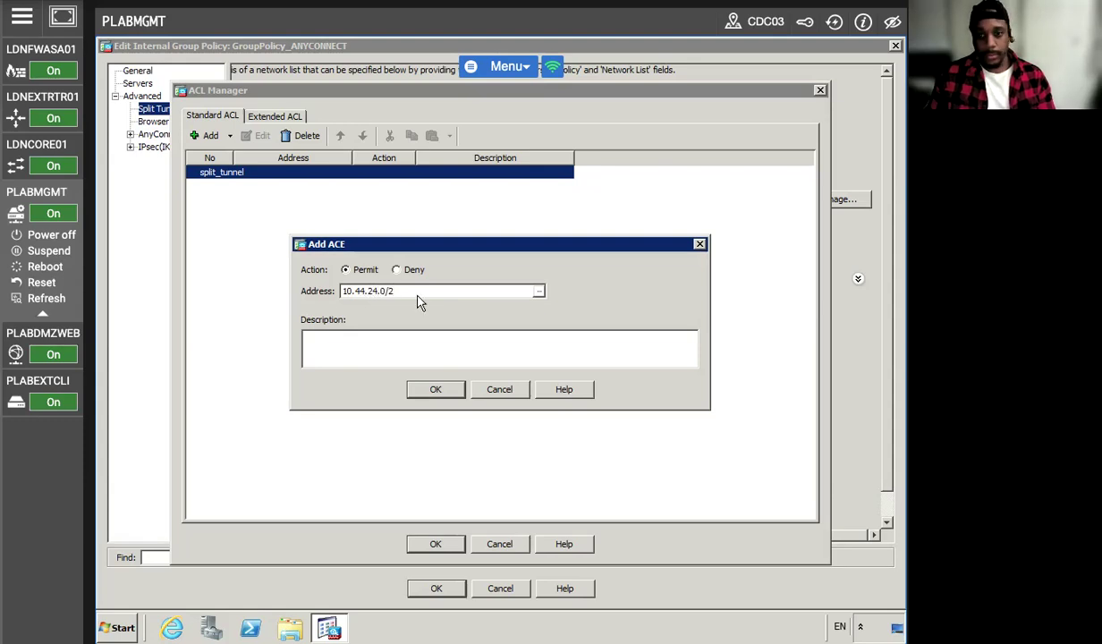
type("4")
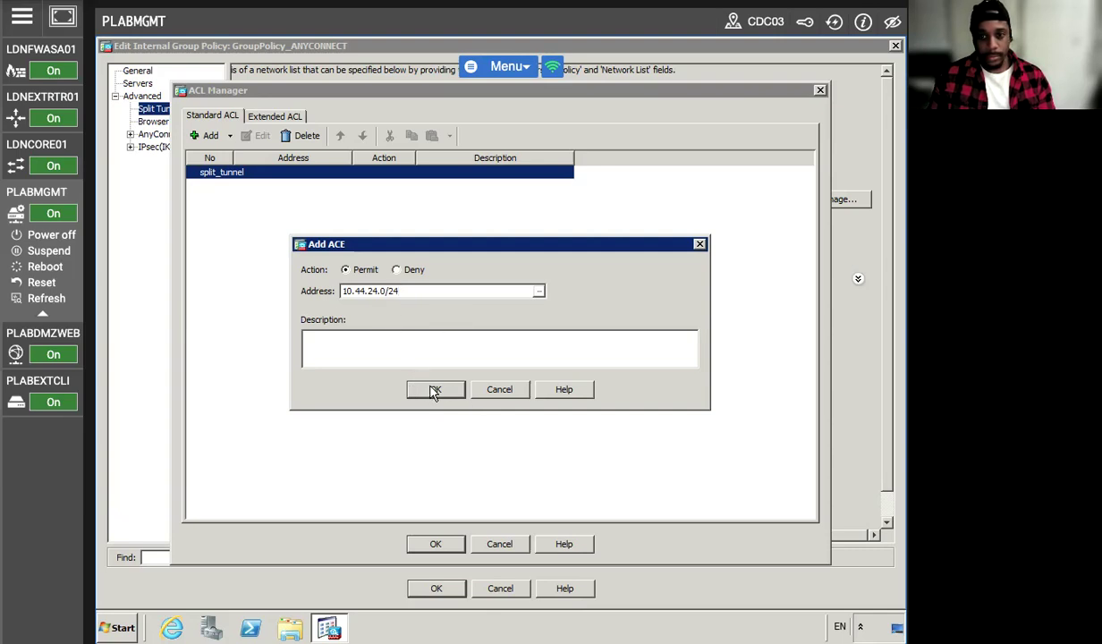
left_click(433, 390)
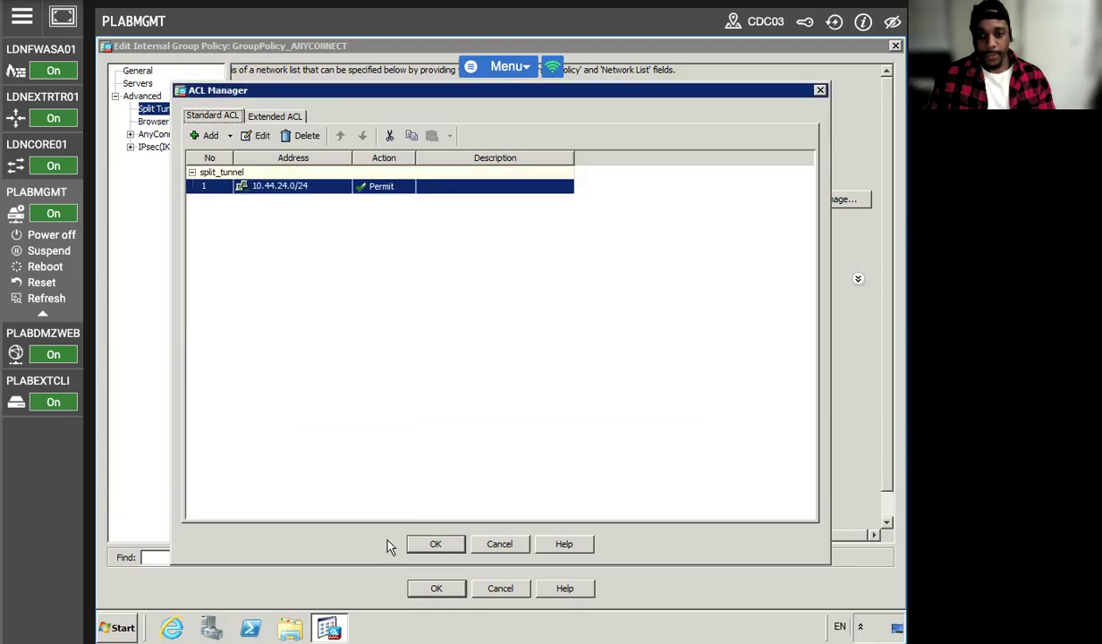
Keep split_tunnel as the network list, save the group policy, and apply to the firewall.
left_click(436, 544)
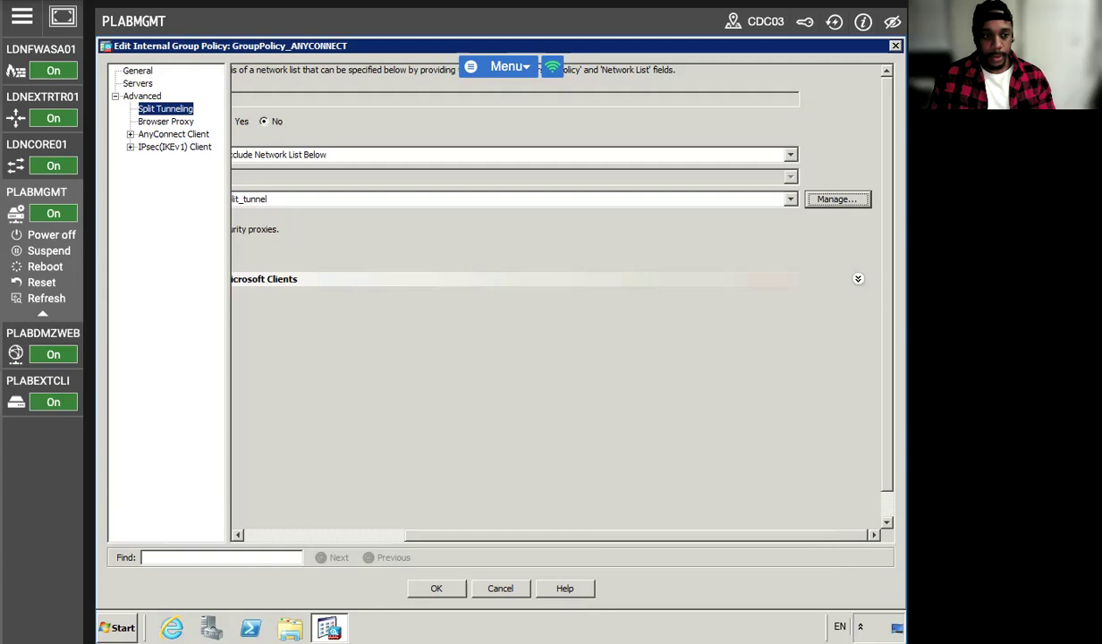
left_click(455, 590)
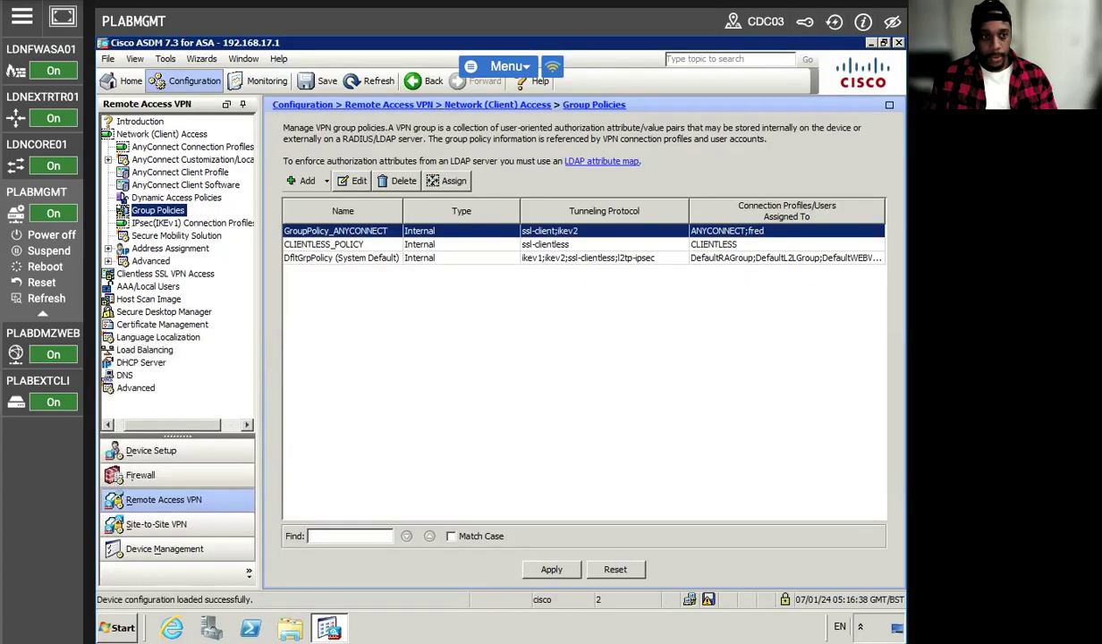
left_click(541, 569)
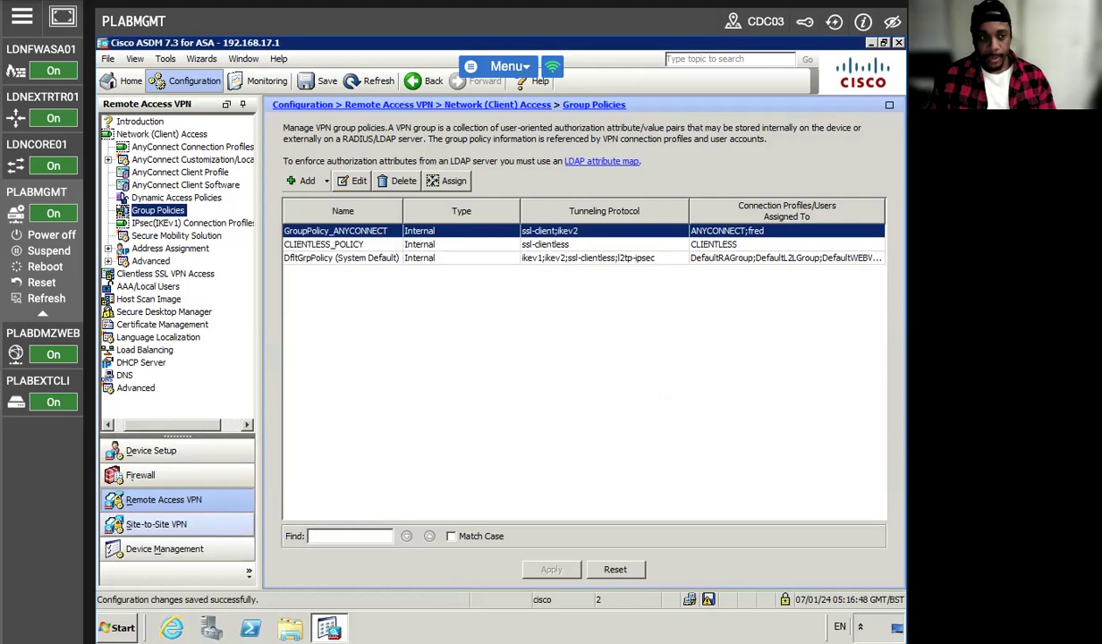
left_click(63, 380)
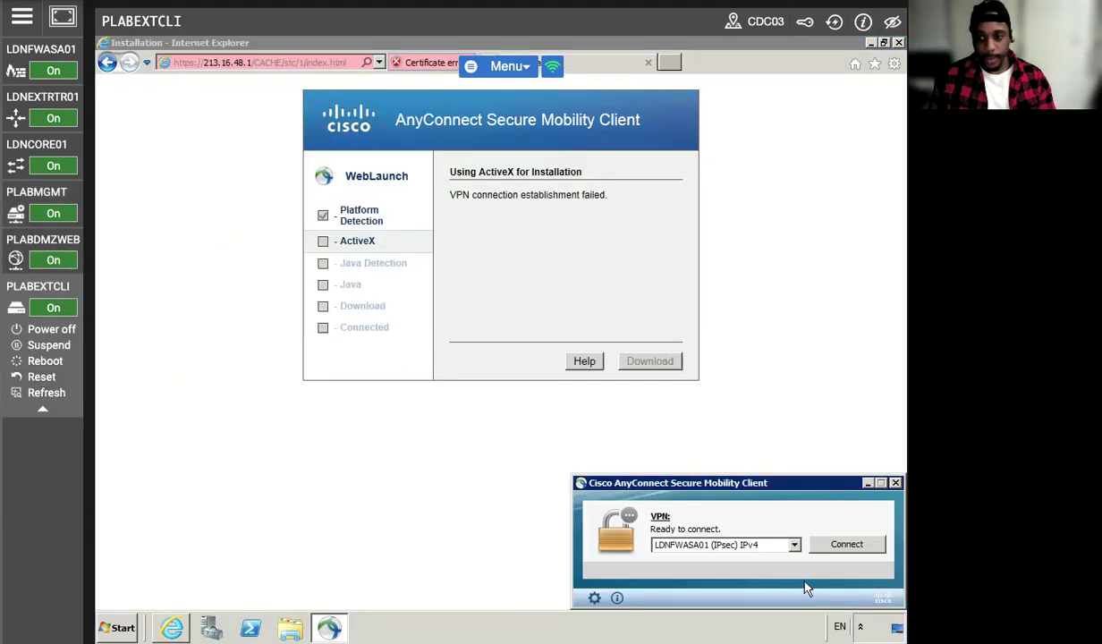
Start the AnyConnect connection to LDNFWASA01, then minimize Internet Explorer to show the desktop.
left_click(845, 543)
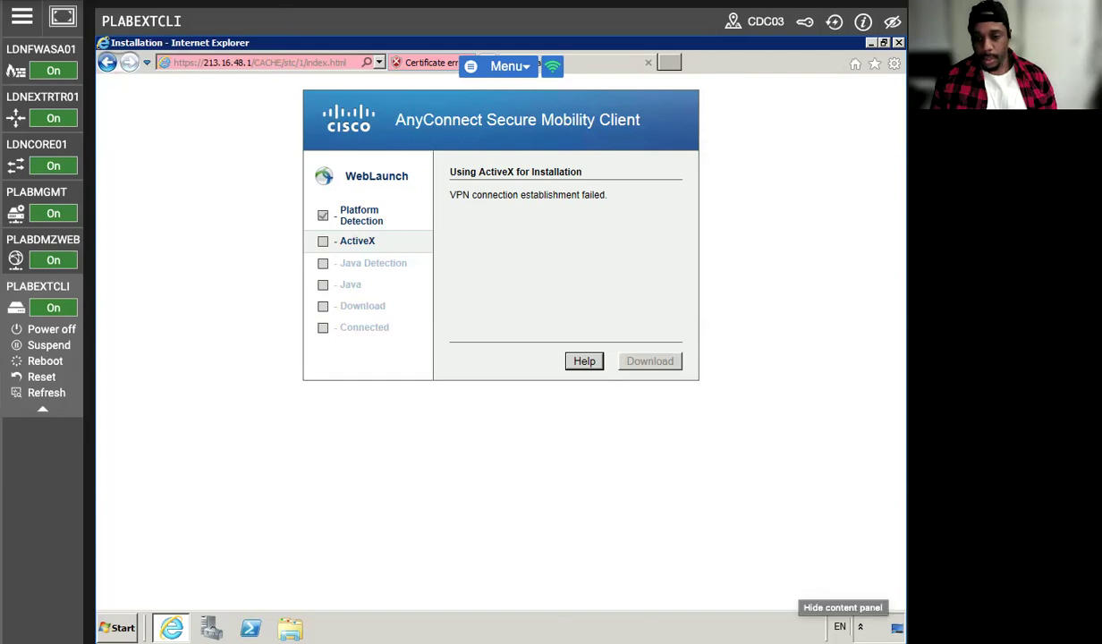
left_click(870, 43)
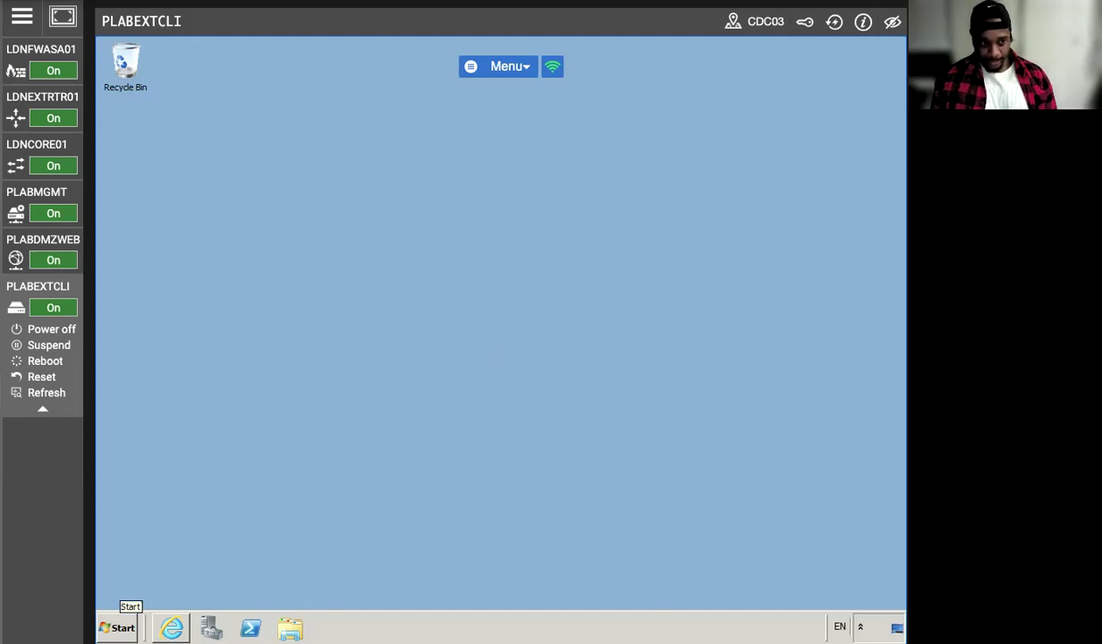
Launch Remote Desktop Connection by running mstsc from the Start menu's Run prompt.
left_click(118, 627)
left_click(326, 539)
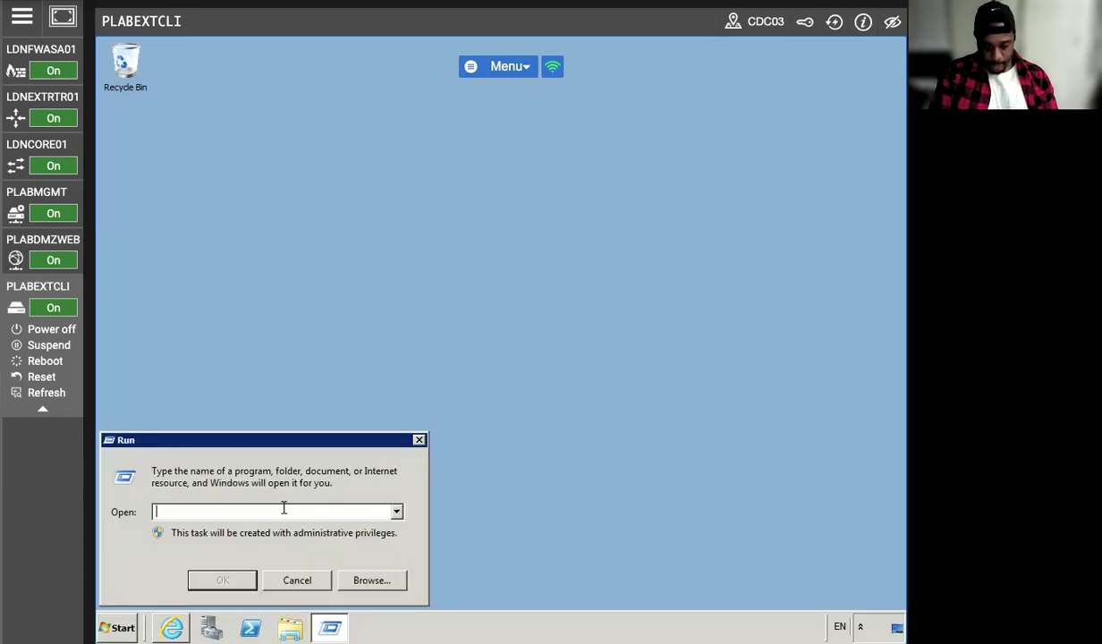
type("mst")
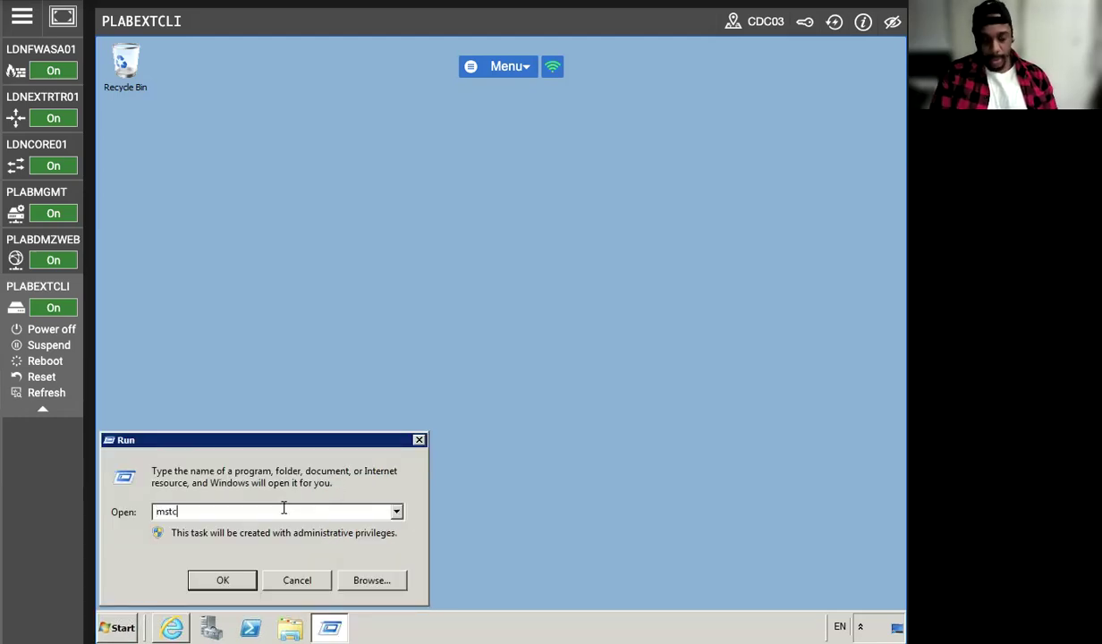
type("sc")
key("Return")
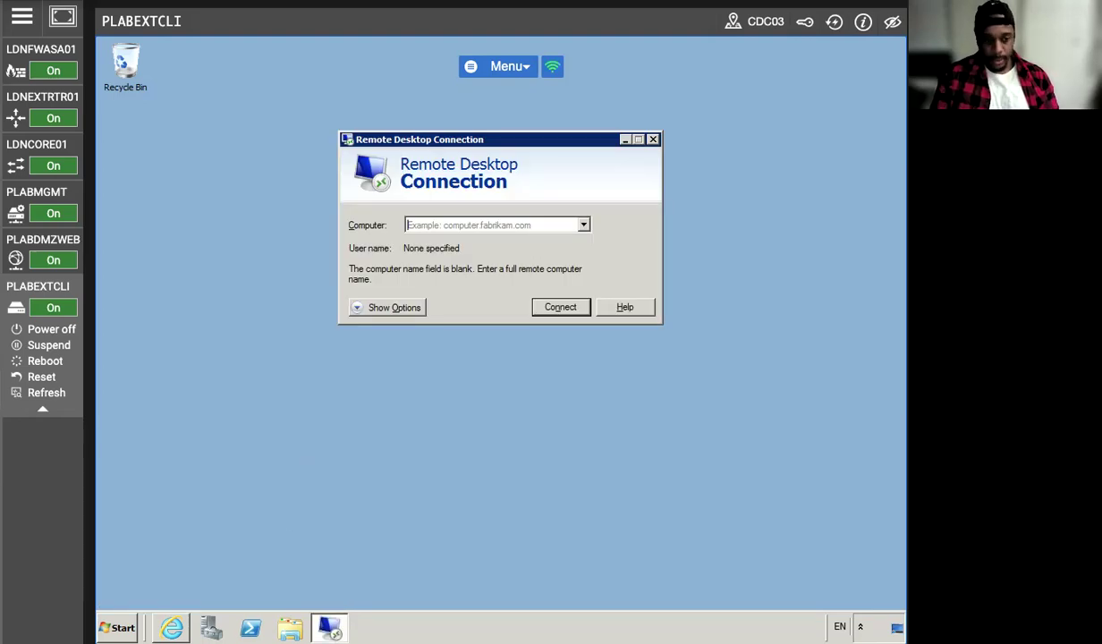
Connect to 192.168.16.10 with the Administrator password and accept the untrusted certificate.
type("192.16")
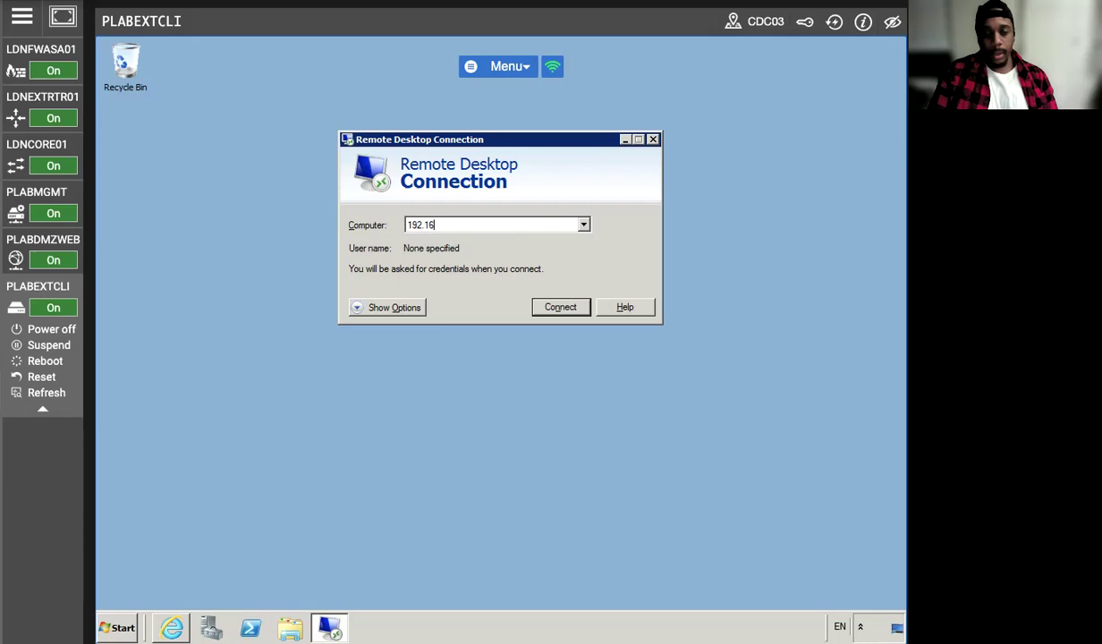
type("8.16.10")
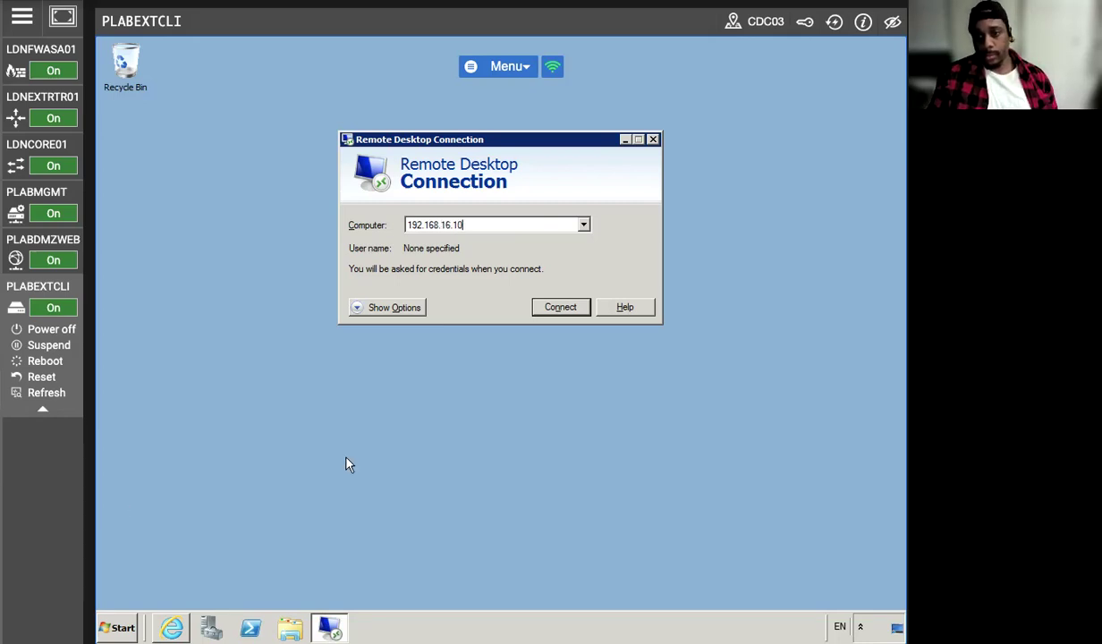
left_click(541, 309)
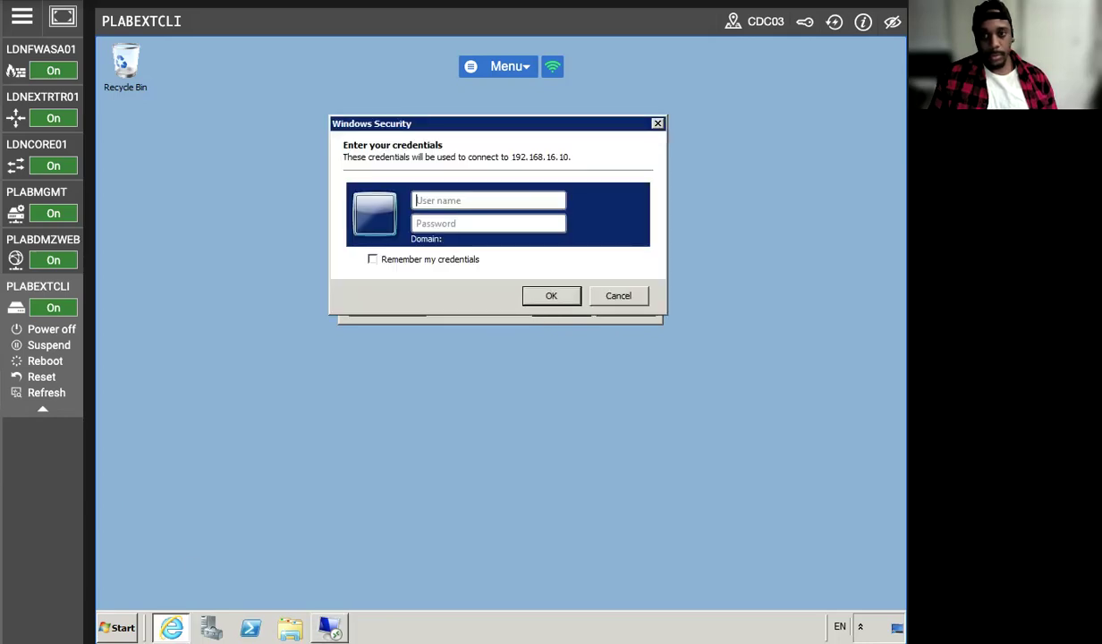
type("Administrat")
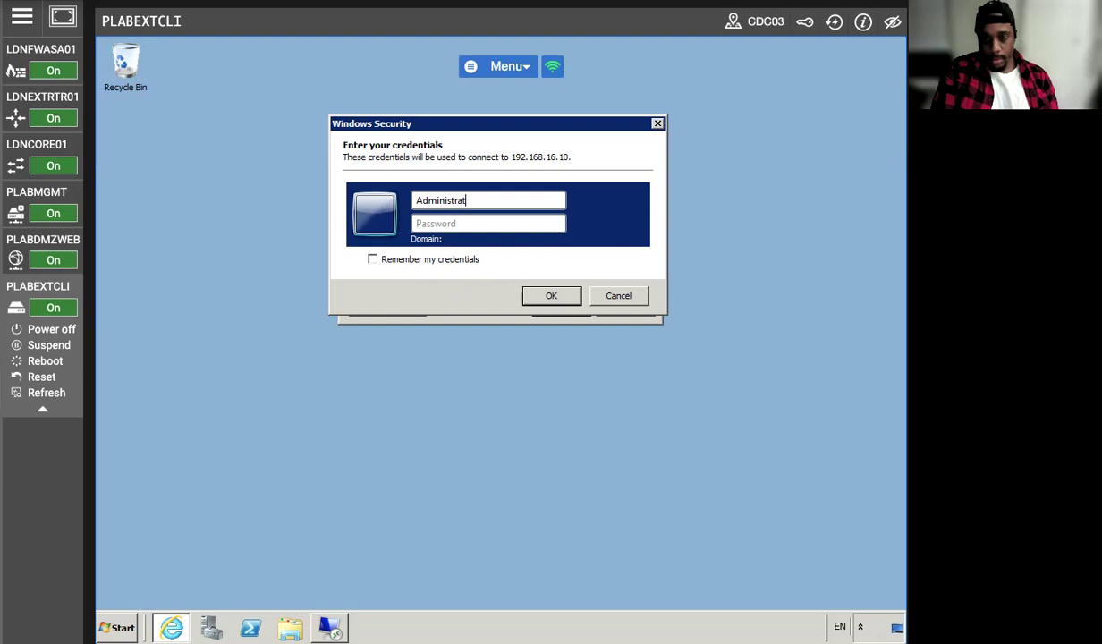
type("orPassw0rd")
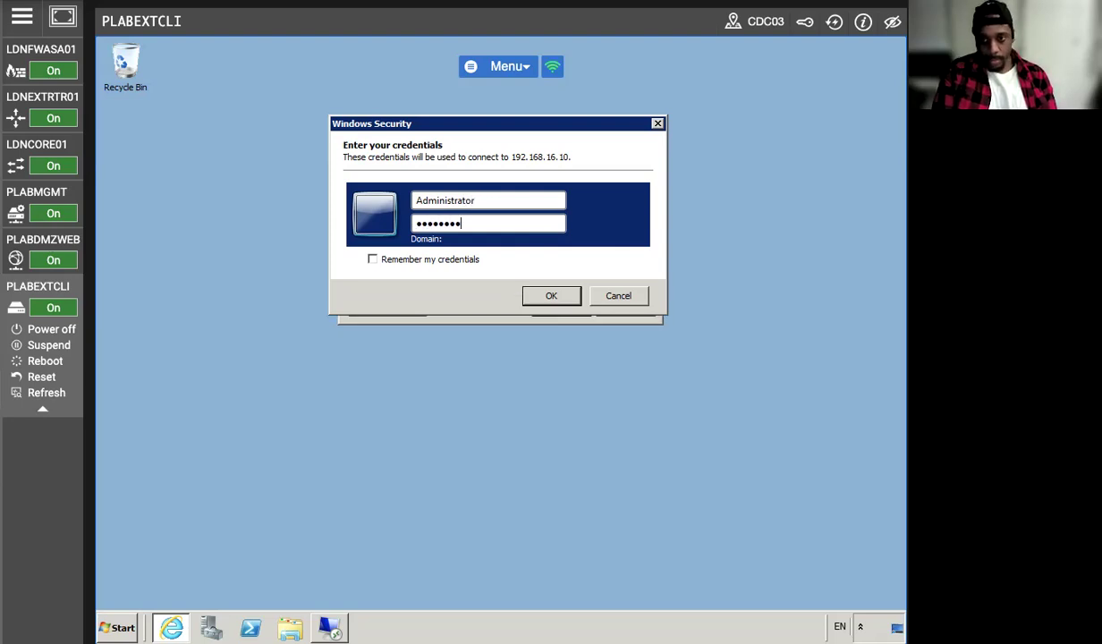
key("Return")
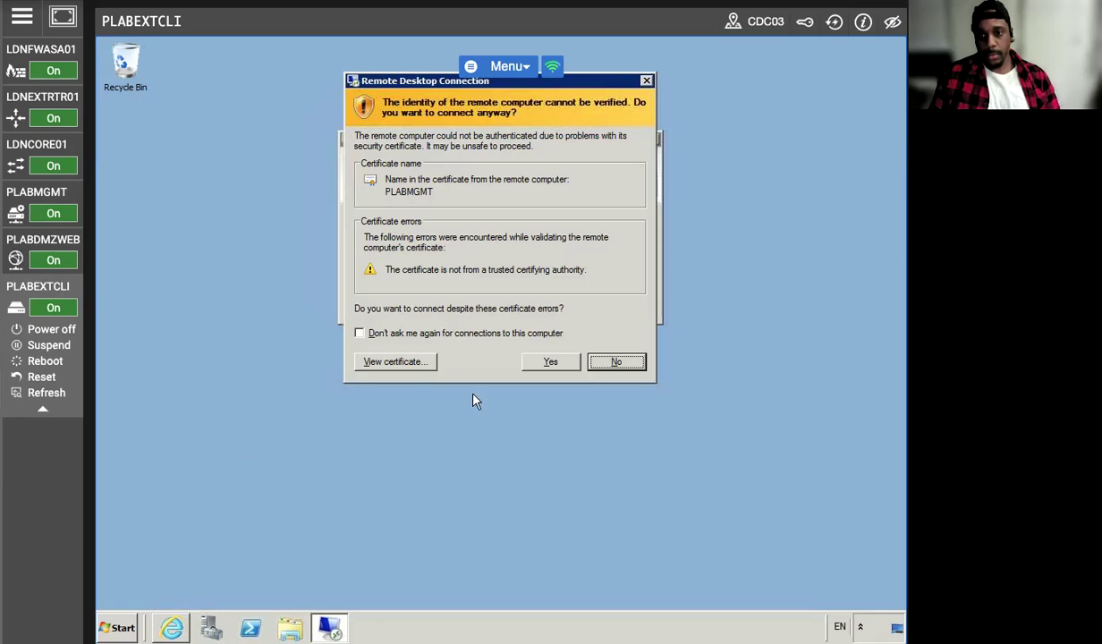
left_click(550, 361)
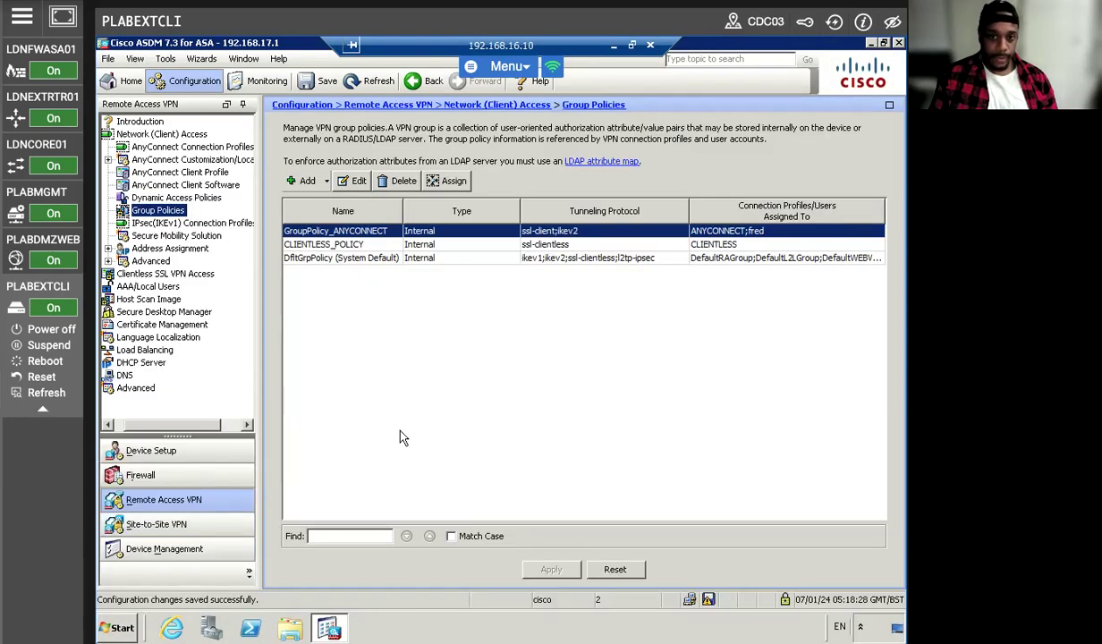